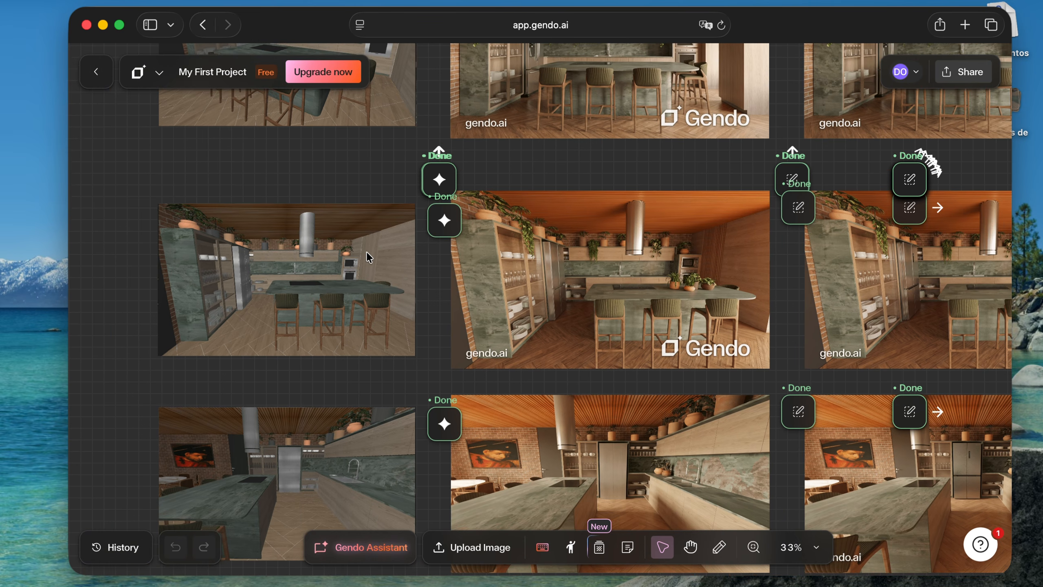
Compare the kitchen island screenshot with the renders in its row, checking the side wall and its wood panelling
{"action": "scroll", "coordinate": [381, 247], "scroll_direction": "down", "scroll_amount": 5}
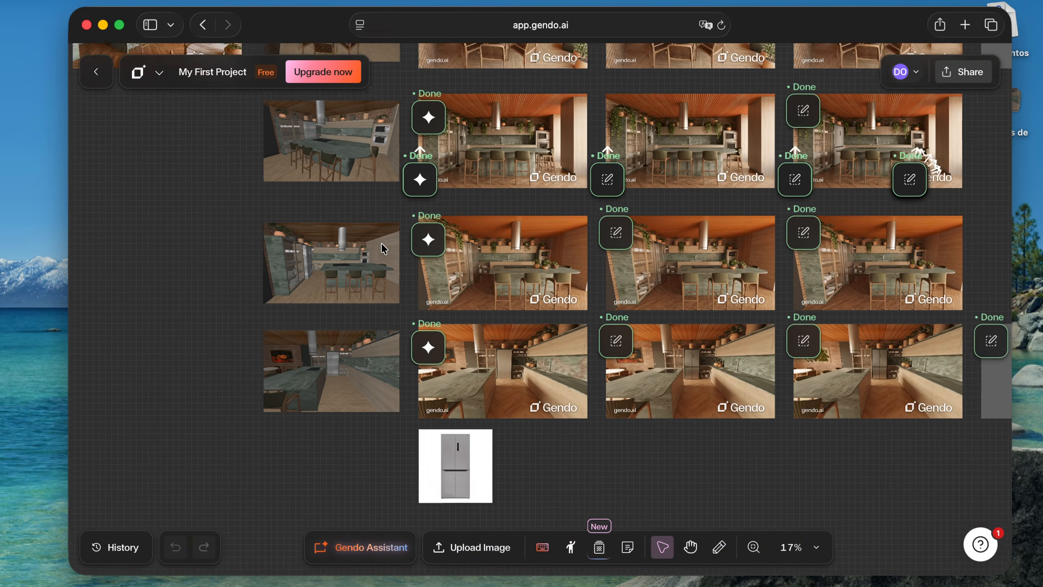
{"action": "scroll", "coordinate": [383, 248], "scroll_direction": "up", "scroll_amount": 3}
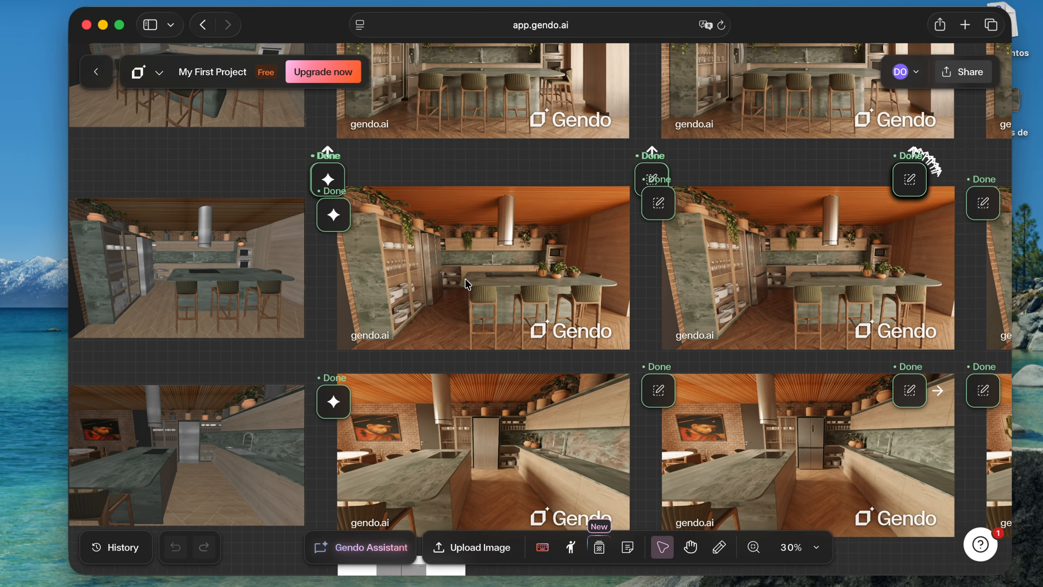
{"action": "scroll", "coordinate": [465, 278], "scroll_direction": "left", "scroll_amount": 5}
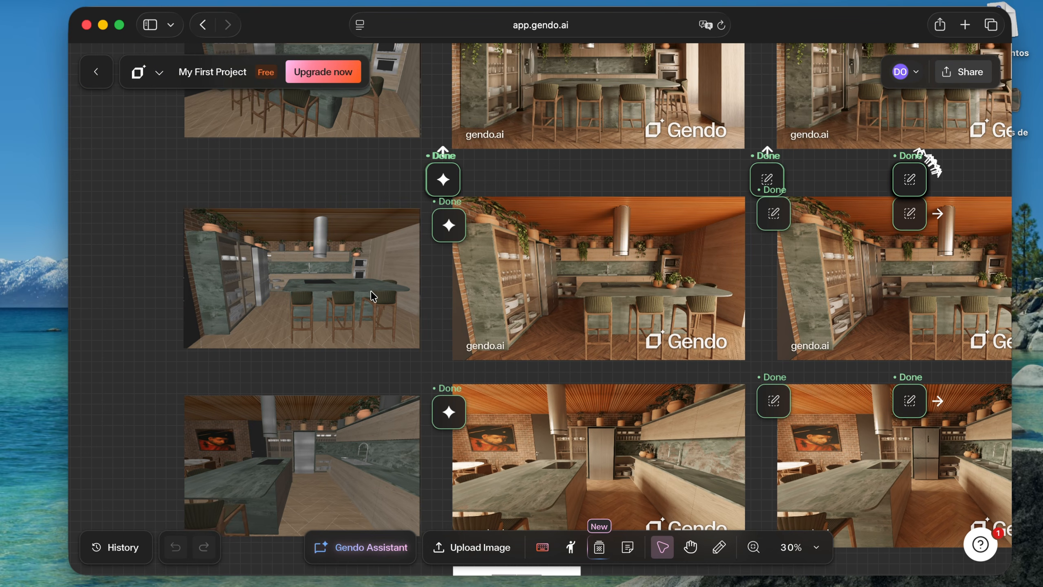
{"action": "scroll", "coordinate": [390, 262], "scroll_direction": "right", "scroll_amount": 3}
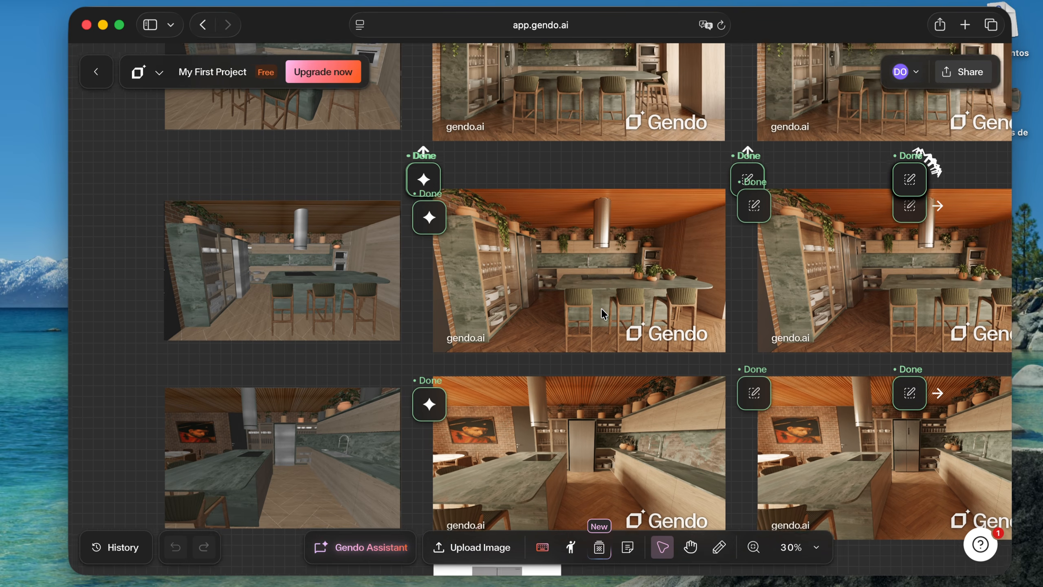
{"action": "scroll", "coordinate": [525, 254], "scroll_direction": "right", "scroll_amount": 3}
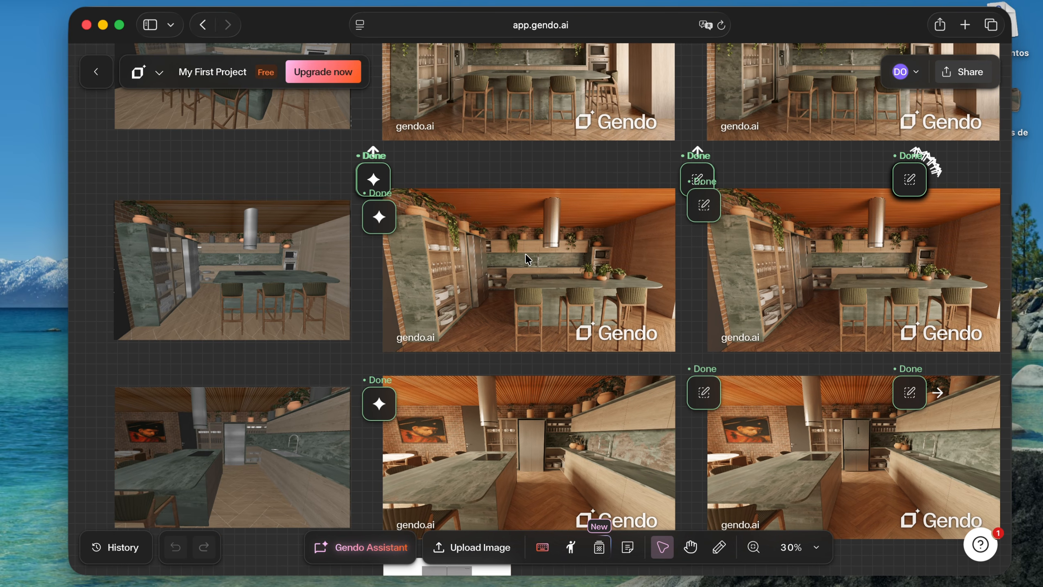
{"action": "scroll", "coordinate": [650, 230], "scroll_direction": "up", "scroll_amount": 5}
{"action": "scroll", "coordinate": [583, 247], "scroll_direction": "down", "scroll_amount": 8}
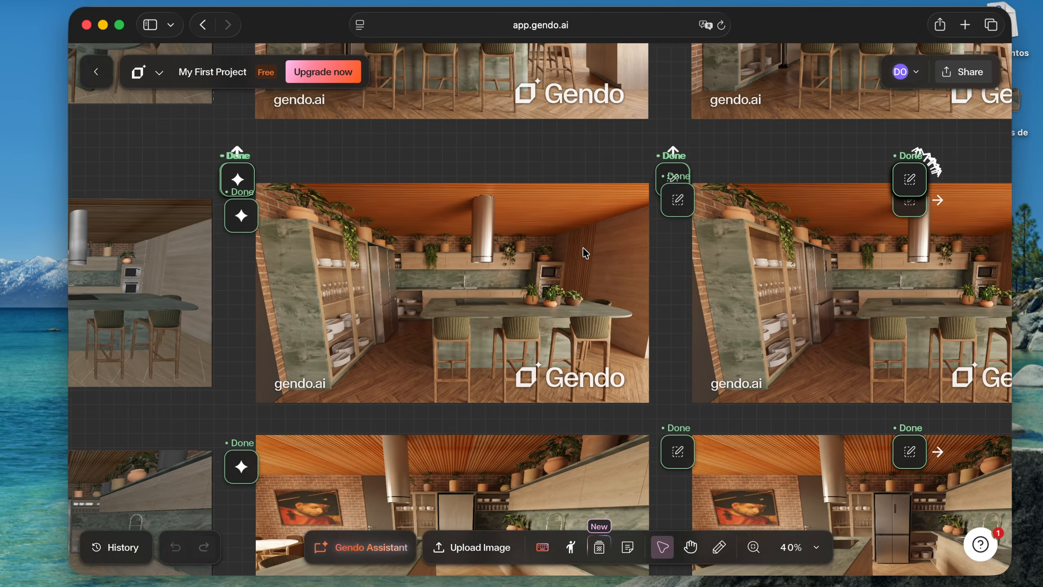
{"action": "scroll", "coordinate": [583, 247], "scroll_direction": "down", "scroll_amount": 1}
{"action": "scroll", "coordinate": [318, 248], "scroll_direction": "left", "scroll_amount": 5}
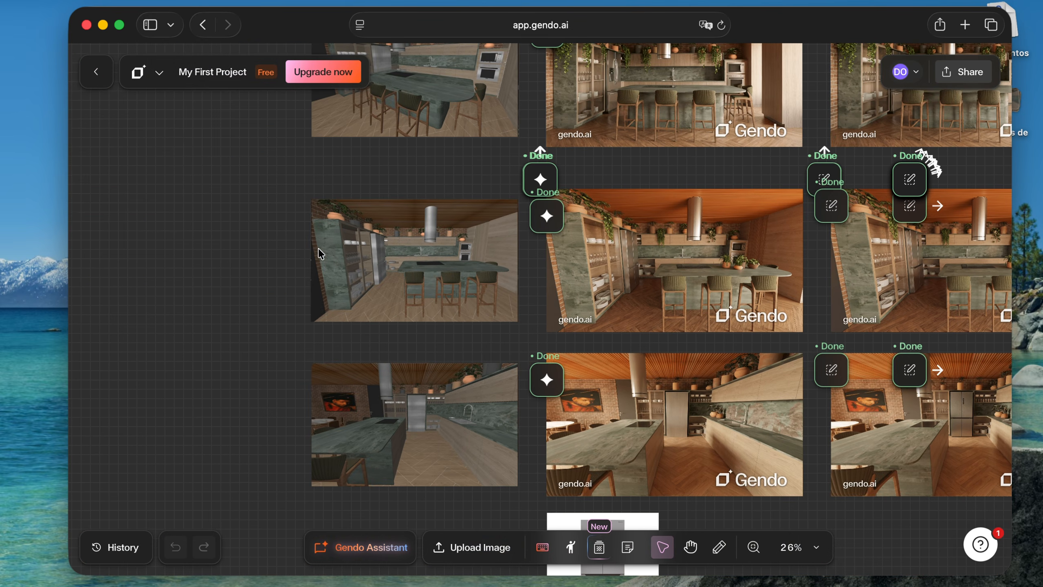
{"action": "scroll", "coordinate": [438, 249], "scroll_direction": "up", "scroll_amount": 5}
{"action": "scroll", "coordinate": [499, 242], "scroll_direction": "up", "scroll_amount": 5}
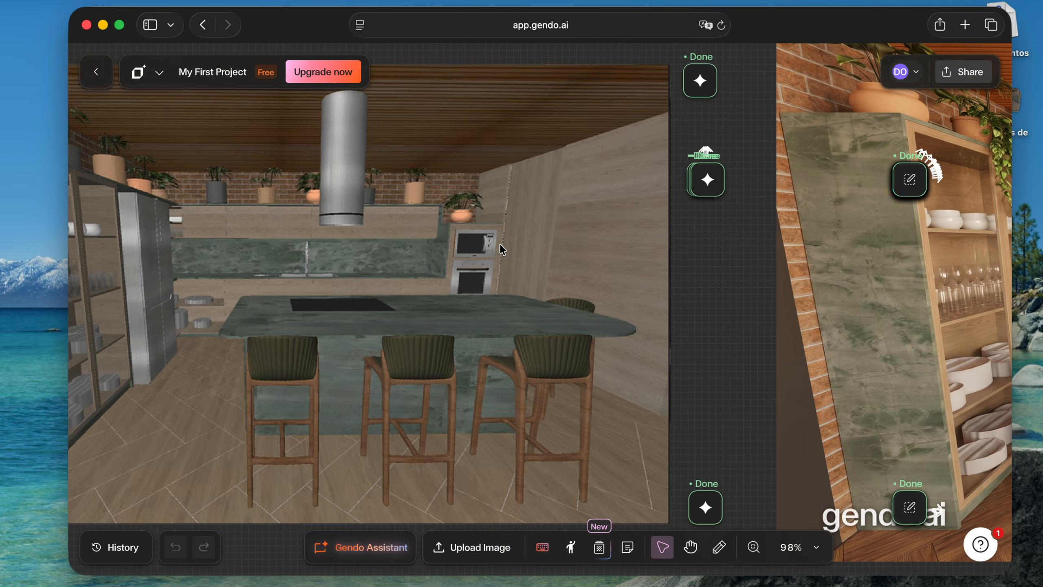
{"action": "scroll", "coordinate": [500, 242], "scroll_direction": "down", "scroll_amount": 5}
{"action": "scroll", "coordinate": [504, 243], "scroll_direction": "right", "scroll_amount": 10}
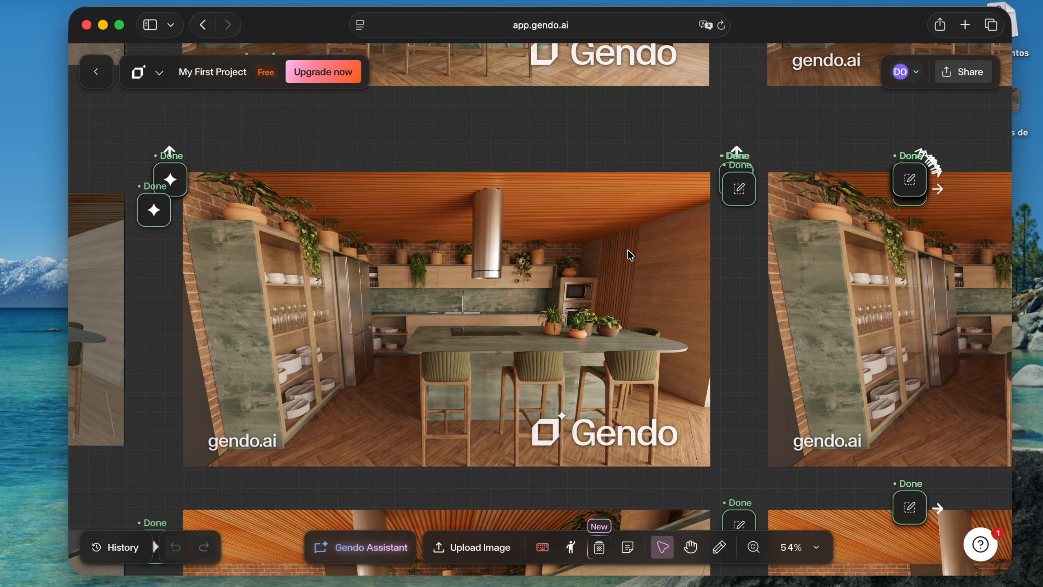
{"action": "scroll", "coordinate": [604, 217], "scroll_direction": "down", "scroll_amount": 5}
{"action": "scroll", "coordinate": [603, 217], "scroll_direction": "up", "scroll_amount": 2}
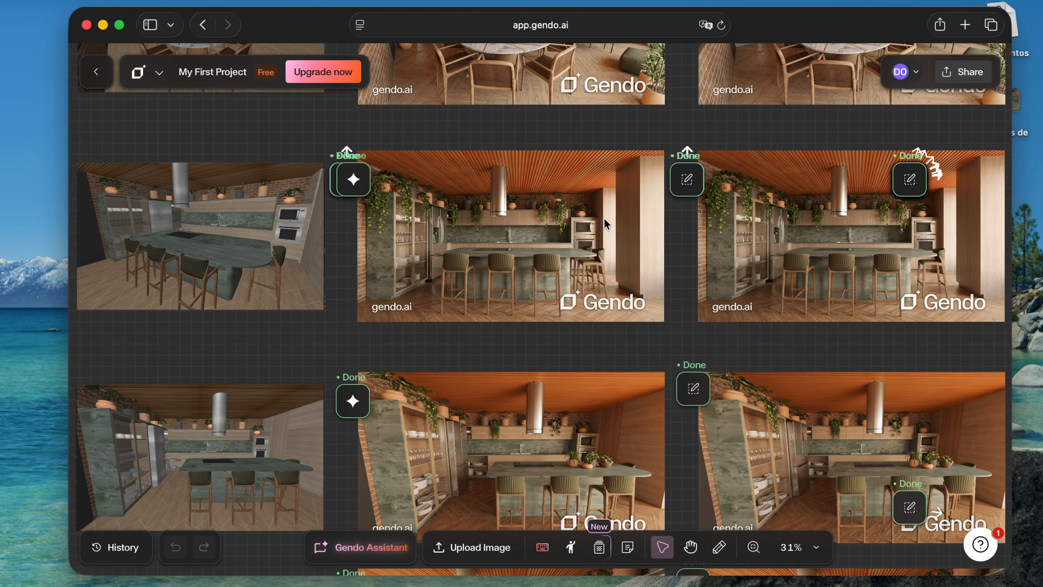
Examine the renders of the other kitchen and dining views and the reference images on the canvas
{"action": "scroll", "coordinate": [610, 210], "scroll_direction": "up", "scroll_amount": 3}
{"action": "scroll", "coordinate": [610, 210], "scroll_direction": "left", "scroll_amount": 5}
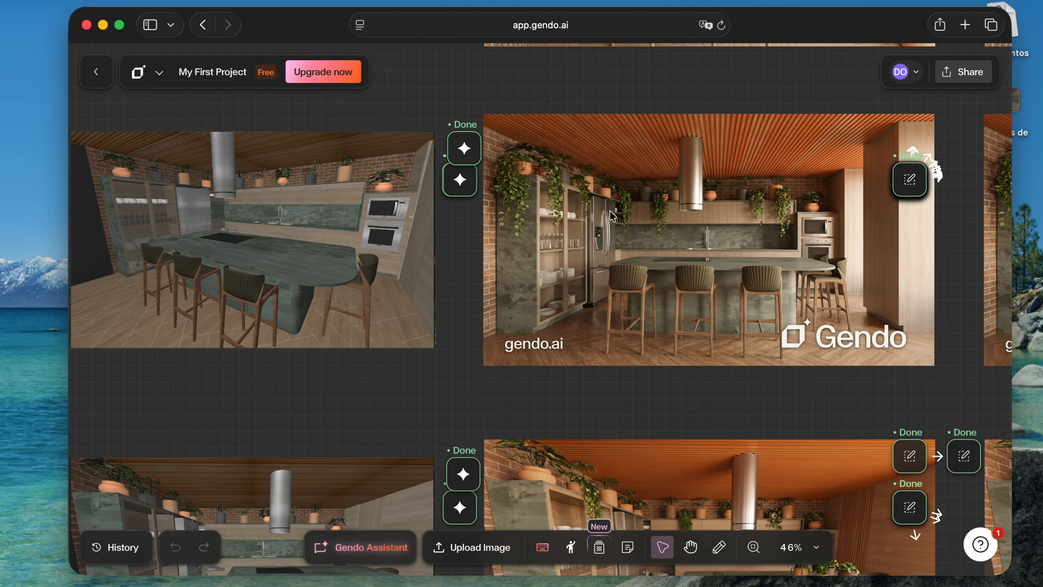
{"action": "scroll", "coordinate": [419, 240], "scroll_direction": "left", "scroll_amount": 2}
{"action": "scroll", "coordinate": [420, 239], "scroll_direction": "right", "scroll_amount": 4}
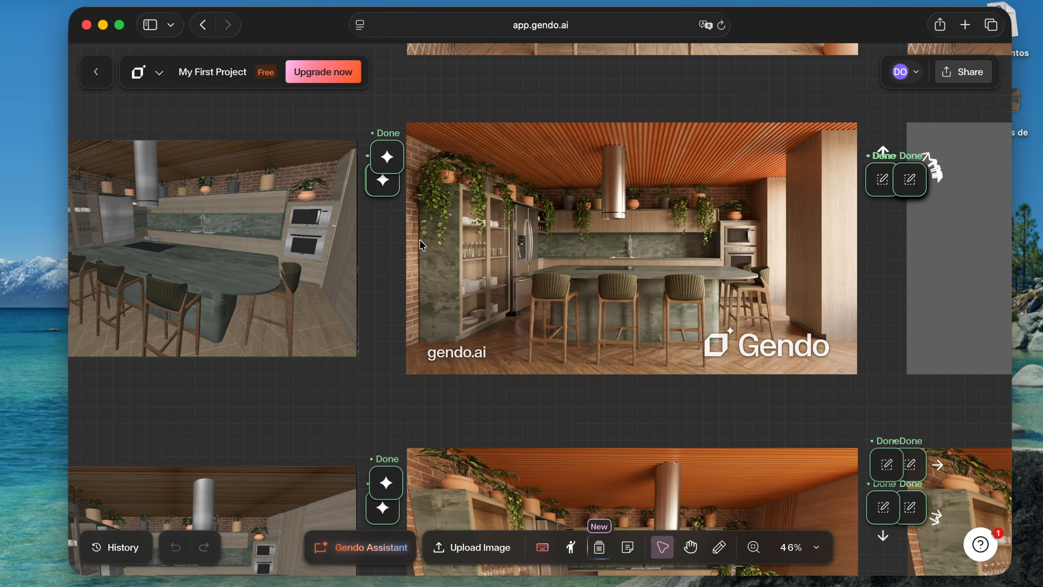
{"action": "scroll", "coordinate": [424, 263], "scroll_direction": "left", "scroll_amount": 2}
{"action": "scroll", "coordinate": [341, 267], "scroll_direction": "right", "scroll_amount": 4}
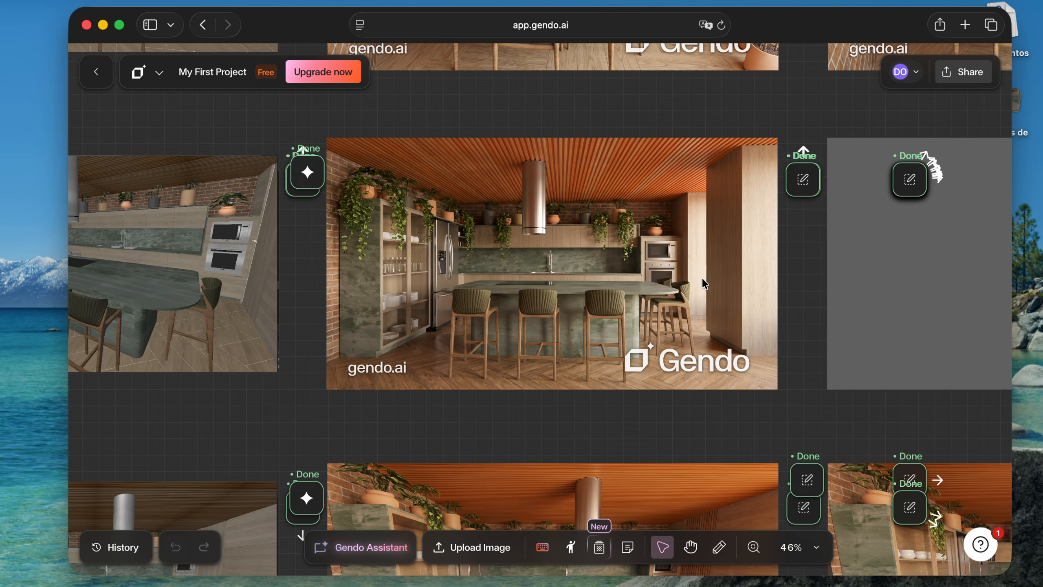
{"action": "scroll", "coordinate": [685, 225], "scroll_direction": "down", "scroll_amount": 5}
{"action": "scroll", "coordinate": [646, 197], "scroll_direction": "up", "scroll_amount": 2}
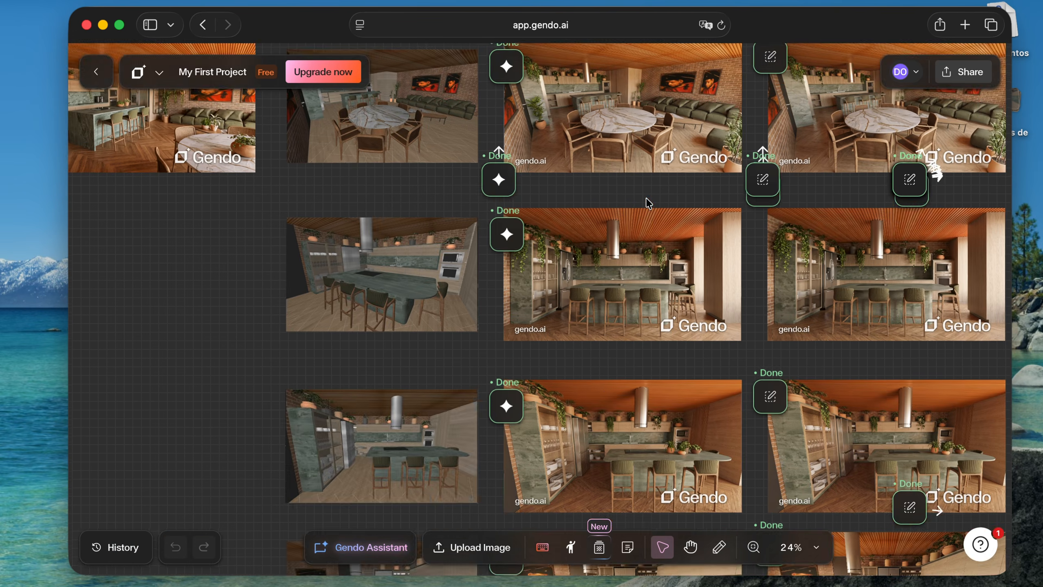
{"action": "scroll", "coordinate": [647, 202], "scroll_direction": "up", "scroll_amount": 5}
{"action": "scroll", "coordinate": [616, 209], "scroll_direction": "down", "scroll_amount": 2}
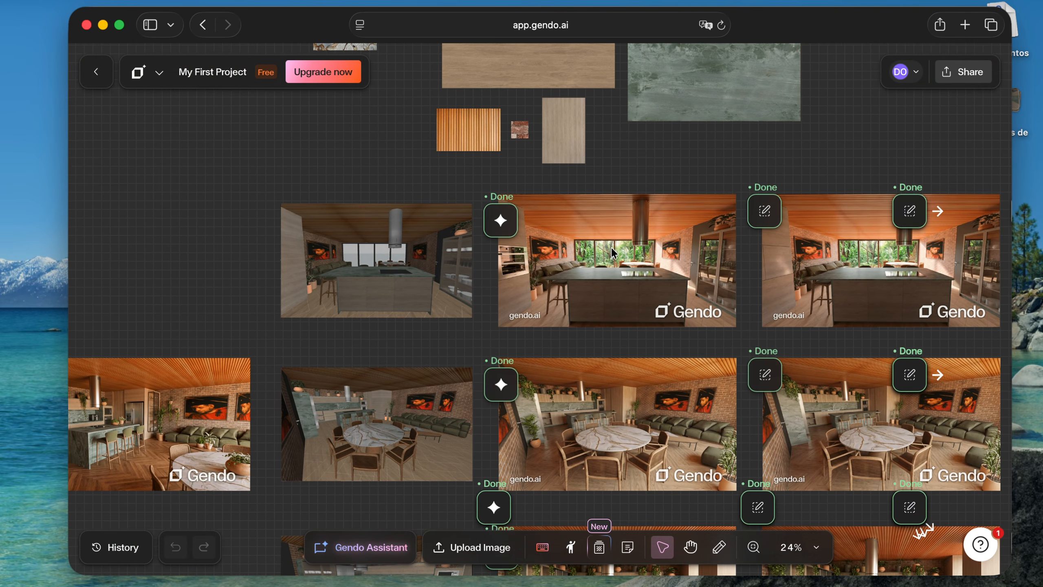
{"action": "scroll", "coordinate": [598, 214], "scroll_direction": "down", "scroll_amount": 10}
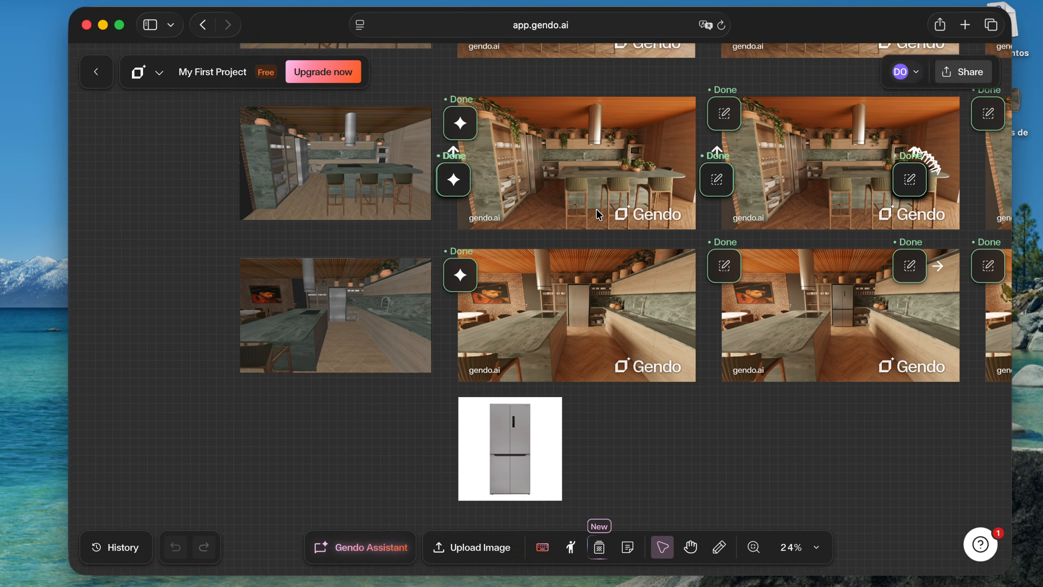
{"action": "scroll", "coordinate": [596, 210], "scroll_direction": "up", "scroll_amount": 3}
{"action": "scroll", "coordinate": [596, 209], "scroll_direction": "down", "scroll_amount": 2}
Switch to Claude to read the photorealistic image prompt with its reference textures, and review the canvas renders in Gendo again
{"action": "key", "text": "ctrl+Right"}
{"action": "scroll", "coordinate": [557, 196], "scroll_direction": "up", "scroll_amount": 14}
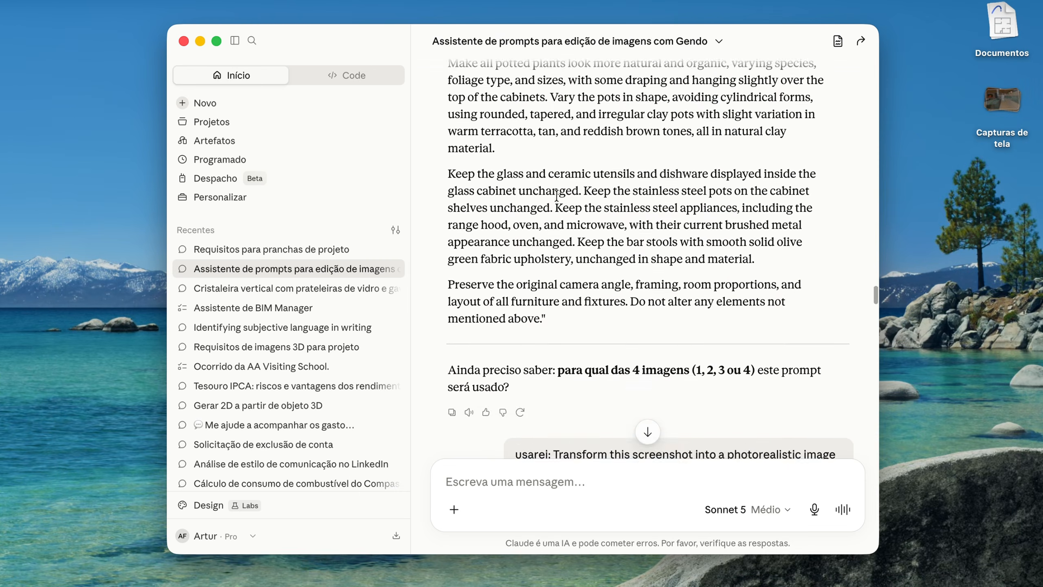
{"action": "scroll", "coordinate": [709, 249], "scroll_direction": "up", "scroll_amount": 3}
{"action": "scroll", "coordinate": [657, 197], "scroll_direction": "down", "scroll_amount": 10}
{"action": "scroll", "coordinate": [606, 145], "scroll_direction": "up", "scroll_amount": 2}
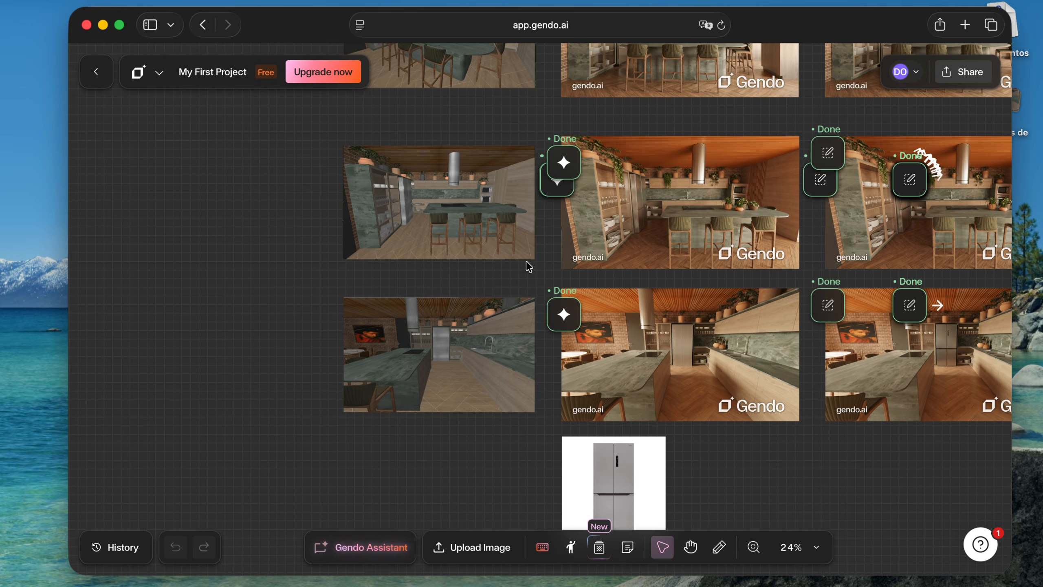
{"action": "scroll", "coordinate": [518, 259], "scroll_direction": "up", "scroll_amount": 5}
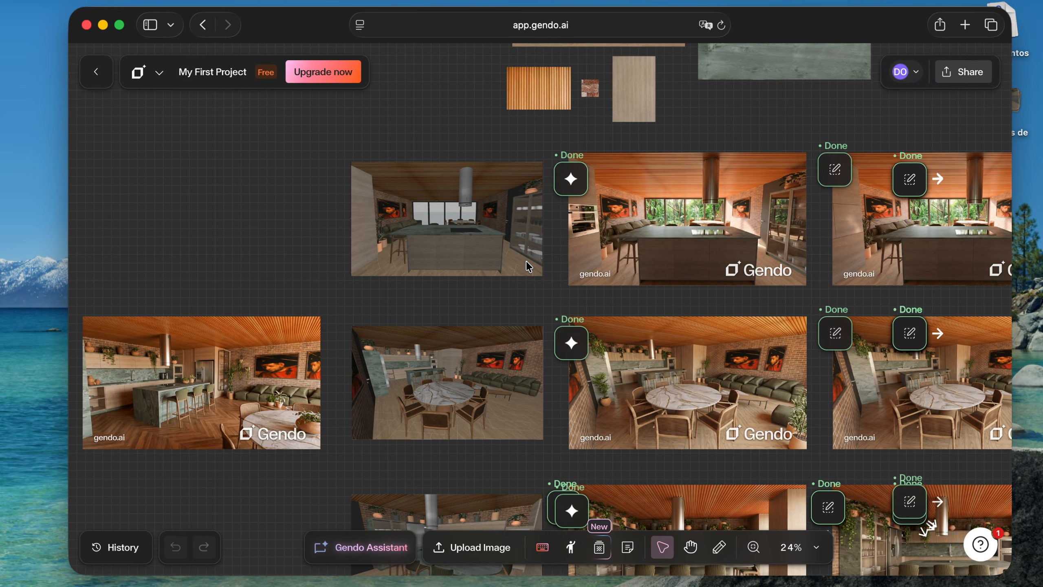
{"action": "scroll", "coordinate": [526, 267], "scroll_direction": "down", "scroll_amount": 5}
{"action": "scroll", "coordinate": [526, 266], "scroll_direction": "right", "scroll_amount": 6}
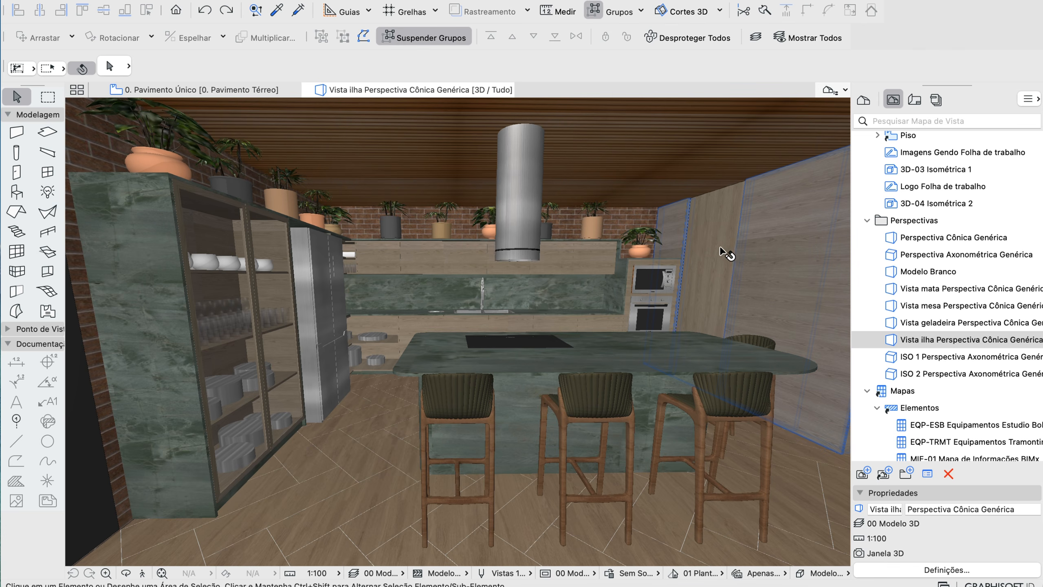
Switch to Archicad and set the pocket sliding door's surface to Guararapes - Carvalho Nórdico Rotacionado
{"action": "left_click", "coordinate": [720, 248]}
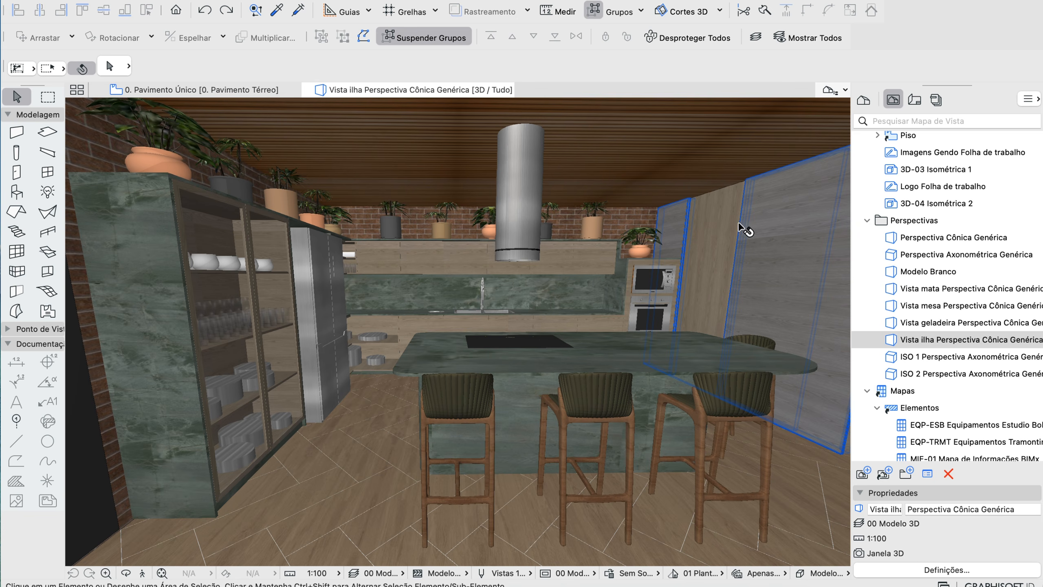
{"action": "scroll", "coordinate": [747, 224], "scroll_direction": "up", "scroll_amount": 5}
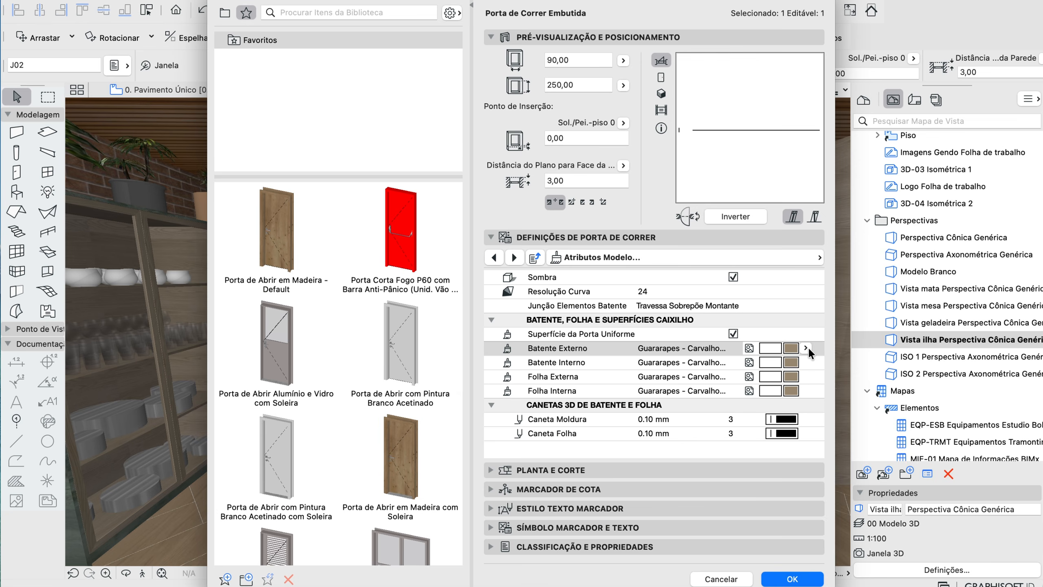
{"action": "left_click", "coordinate": [806, 348]}
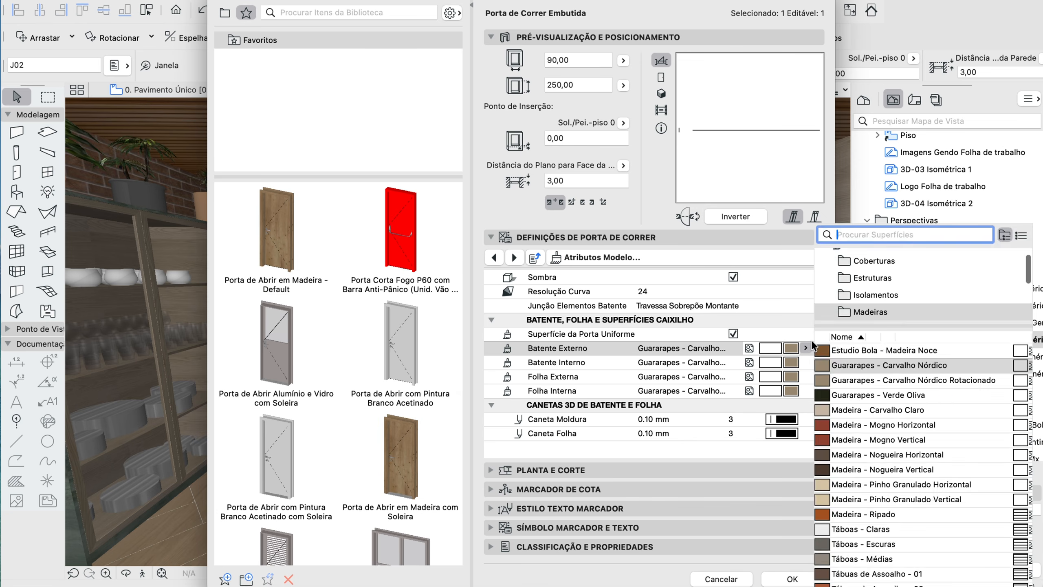
{"action": "left_click", "coordinate": [929, 24]}
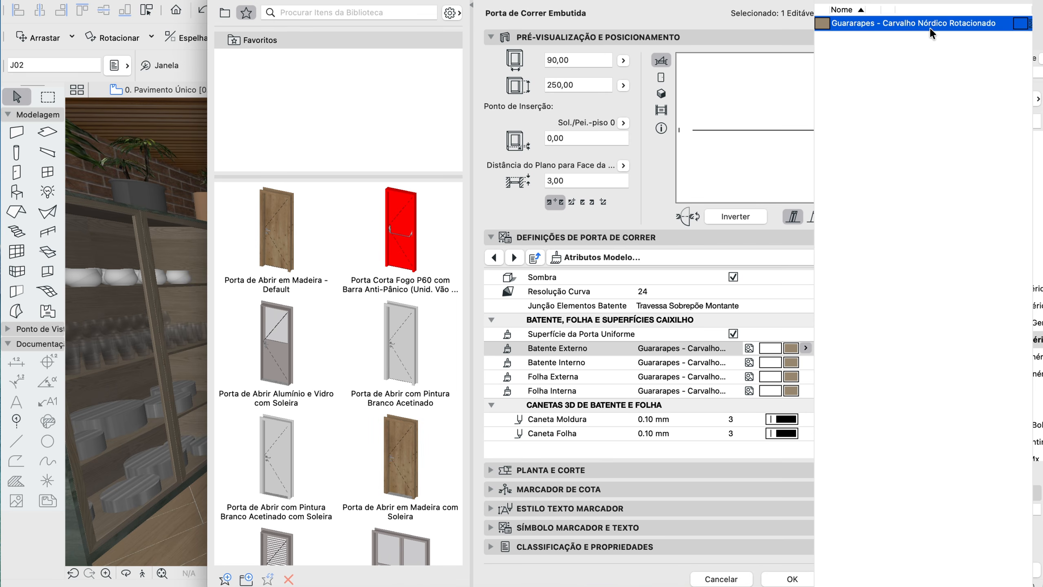
{"action": "left_click", "coordinate": [788, 580]}
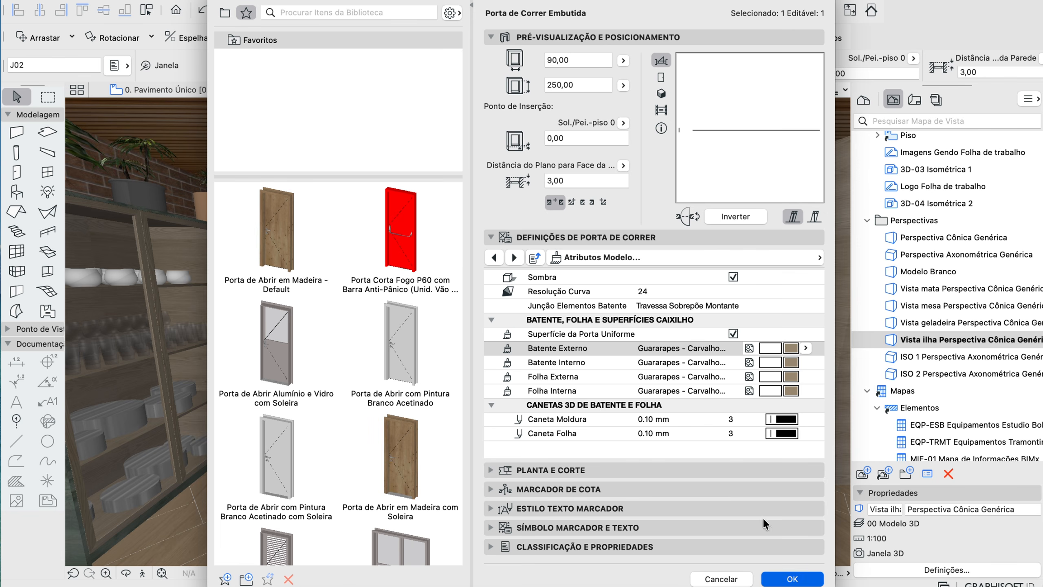
Restore the saved Vista ilha perspective and capture a screenshot of the whole 3D view
{"action": "double_click", "coordinate": [942, 336]}
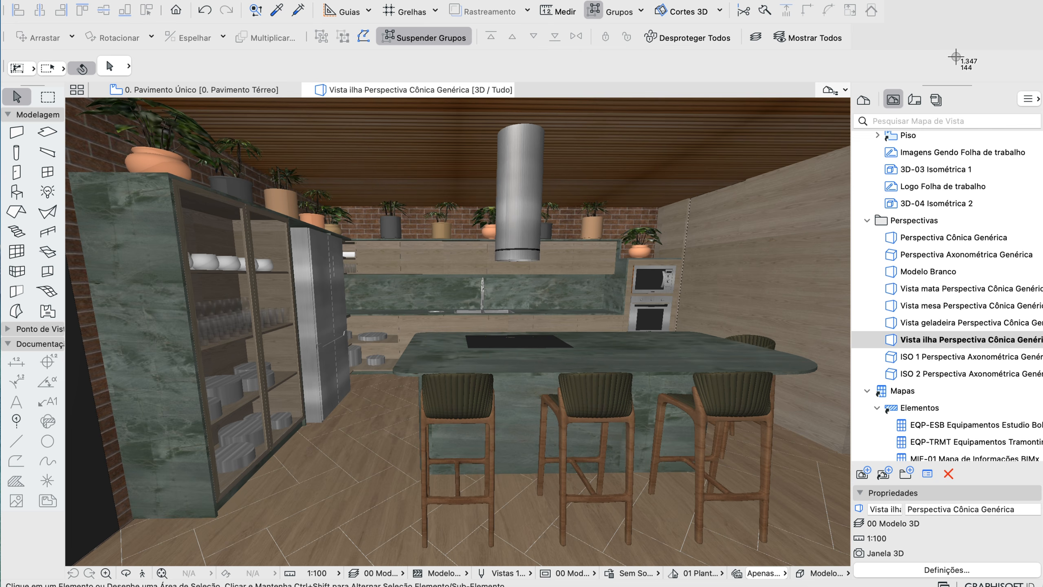
{"action": "left_click_drag", "start_coordinate": [852, 98], "coordinate": [72, 566]}
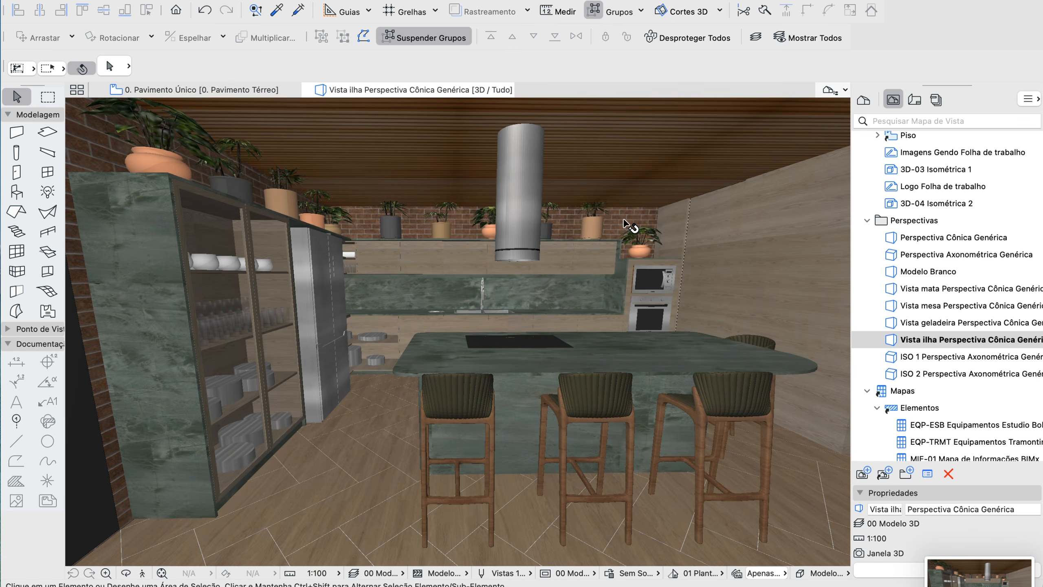
Switch to Claude and copy the prompt text after "usarei:", from "Transform this screenshot" through "not mentioned above."
{"action": "key", "text": "ctrl+Left"}
{"action": "scroll", "coordinate": [574, 199], "scroll_direction": "up", "scroll_amount": 15}
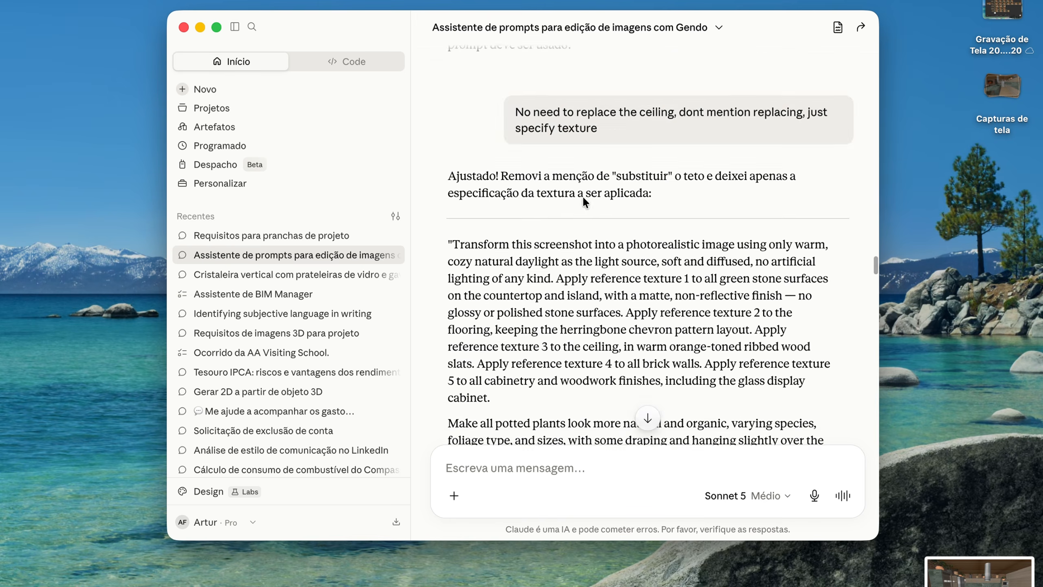
{"action": "scroll", "coordinate": [583, 201], "scroll_direction": "down", "scroll_amount": 2}
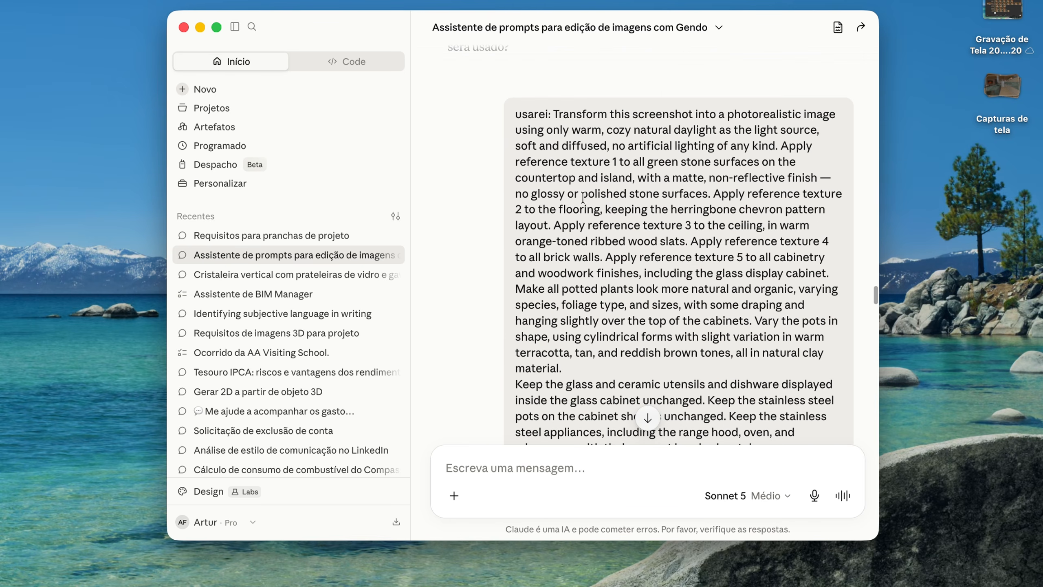
{"action": "left_click_drag", "start_coordinate": [554, 107], "coordinate": [615, 141]}
{"action": "left_click", "coordinate": [603, 147]}
{"action": "left_click_drag", "start_coordinate": [554, 114], "coordinate": [733, 259]}
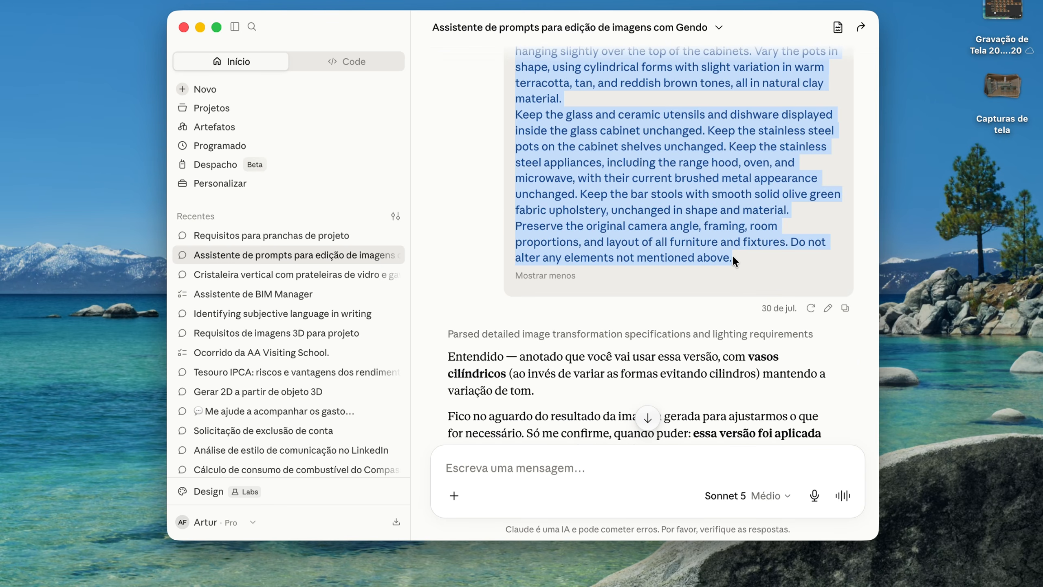
{"action": "scroll", "coordinate": [717, 201], "scroll_direction": "up", "scroll_amount": 1}
{"action": "scroll", "coordinate": [665, 166], "scroll_direction": "up", "scroll_amount": 15}
Switch to Gendo and place the new kitchen island screenshot on the canvas below the existing image rows
{"action": "key", "text": "ctrl+Left"}
{"action": "left_click_drag", "start_coordinate": [1002, 165], "coordinate": [382, 355]}
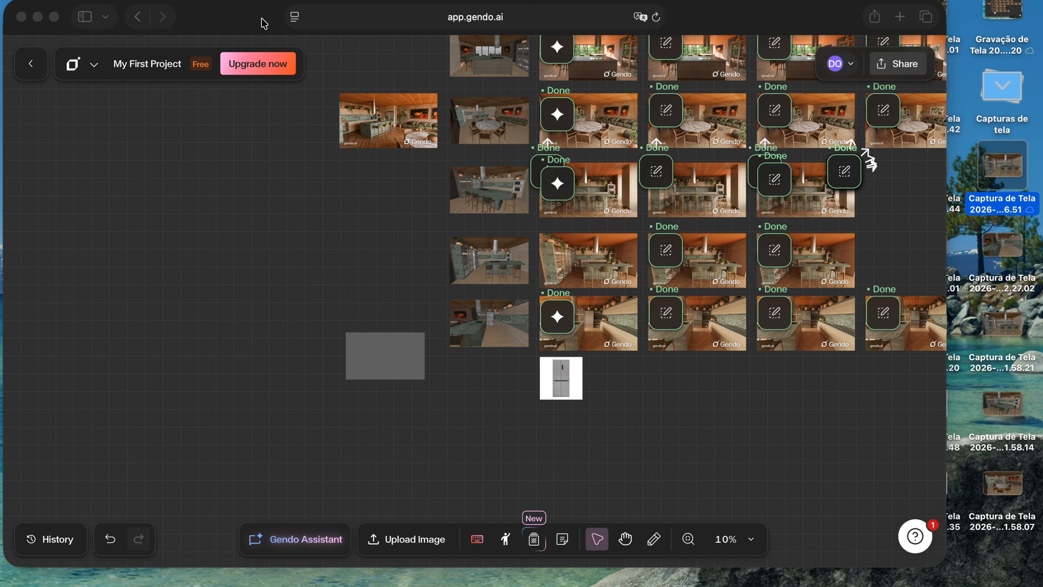
{"action": "left_click_drag", "start_coordinate": [264, 24], "coordinate": [304, 21]}
{"action": "scroll", "coordinate": [585, 439], "scroll_direction": "up", "scroll_amount": 3}
{"action": "scroll", "coordinate": [497, 399], "scroll_direction": "up", "scroll_amount": 3}
{"action": "scroll", "coordinate": [345, 331], "scroll_direction": "down", "scroll_amount": 2}
{"action": "left_click_drag", "start_coordinate": [324, 204], "coordinate": [511, 344]}
{"action": "scroll", "coordinate": [480, 306], "scroll_direction": "down", "scroll_amount": 4}
{"action": "scroll", "coordinate": [456, 312], "scroll_direction": "right", "scroll_amount": 1}
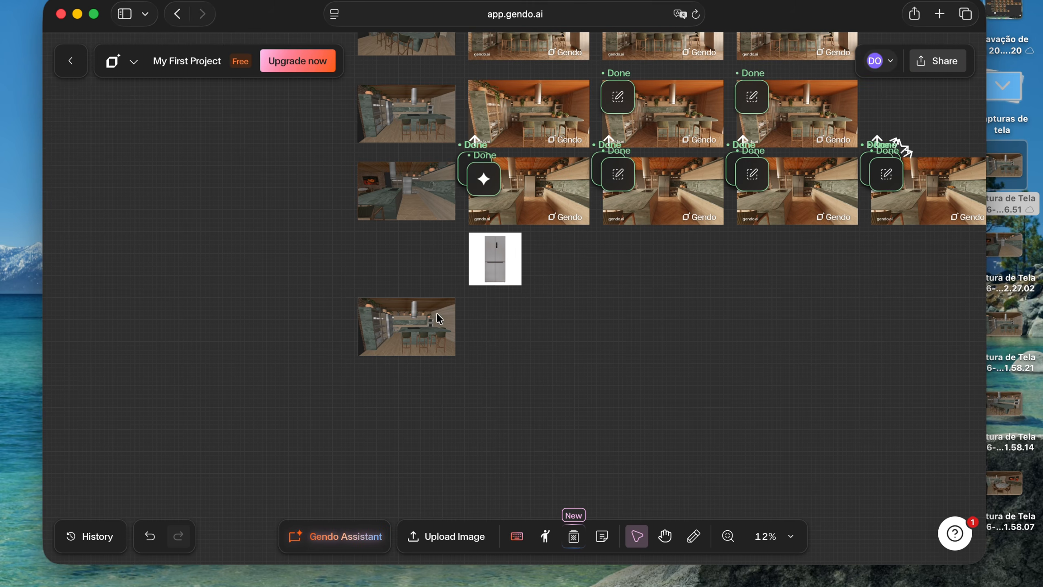
Start a new Gendo Assistant chat with the new screenshot attached and paste the copied prompt into its message
{"action": "left_click", "coordinate": [405, 323]}
{"action": "left_click", "coordinate": [103, 266]}
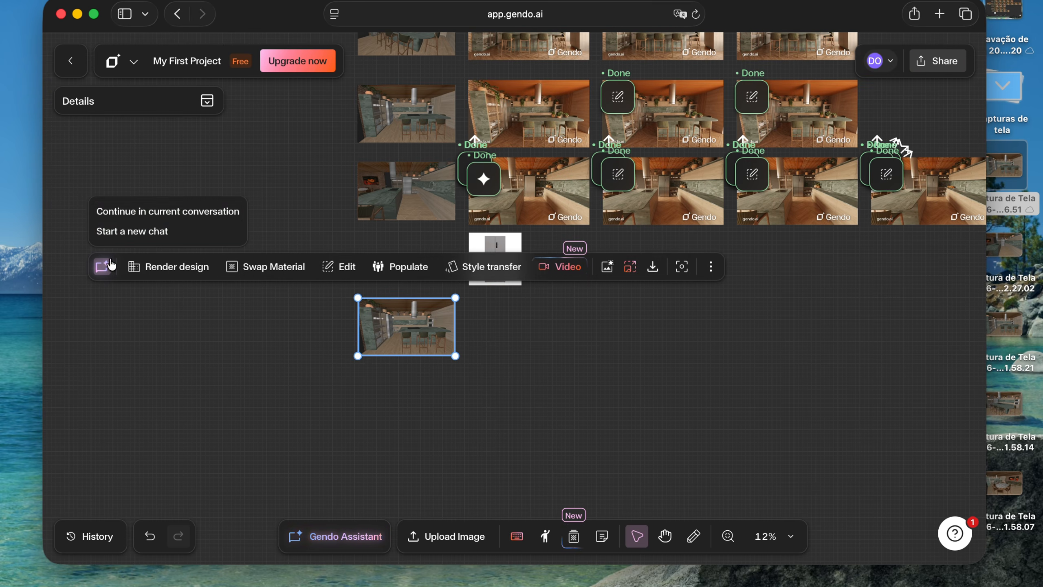
{"action": "left_click", "coordinate": [156, 232]}
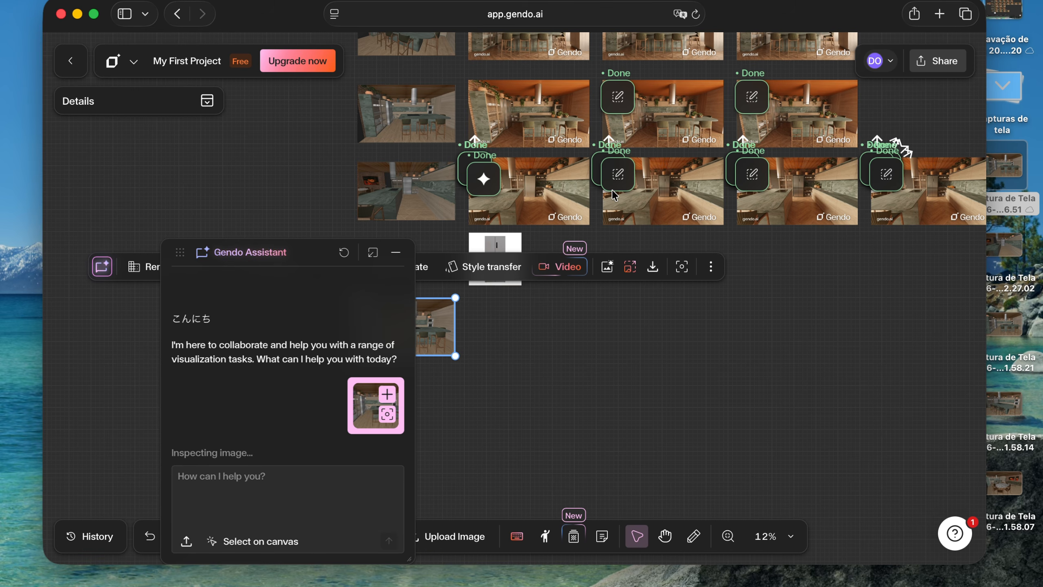
{"action": "left_click", "coordinate": [320, 489]}
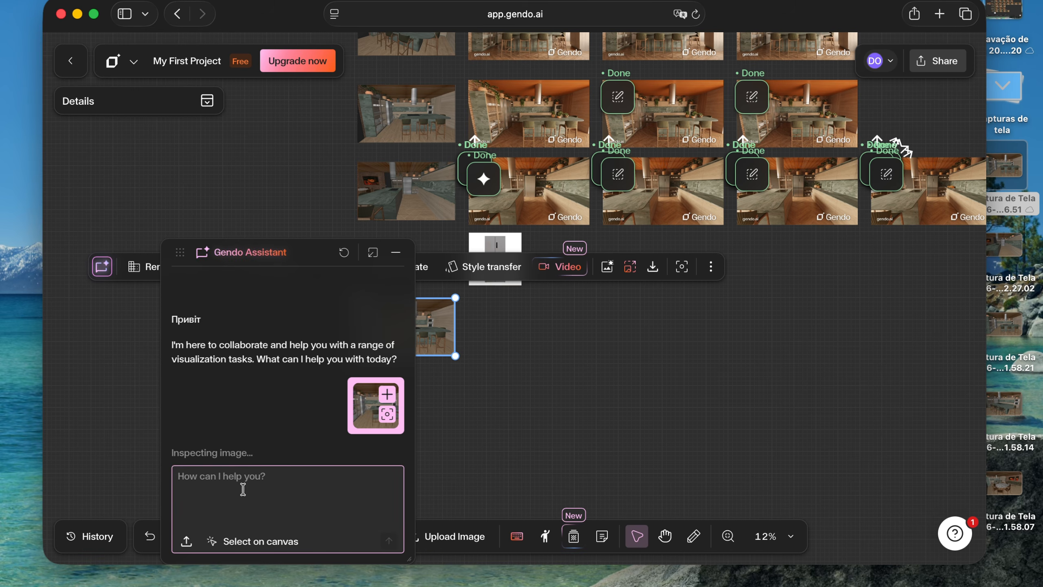
{"action": "type", "text": "Preserve the original camera angle, framing, room proportions, and layout of all furniture and fixtures. Do not alter any elements not mentioned above."}
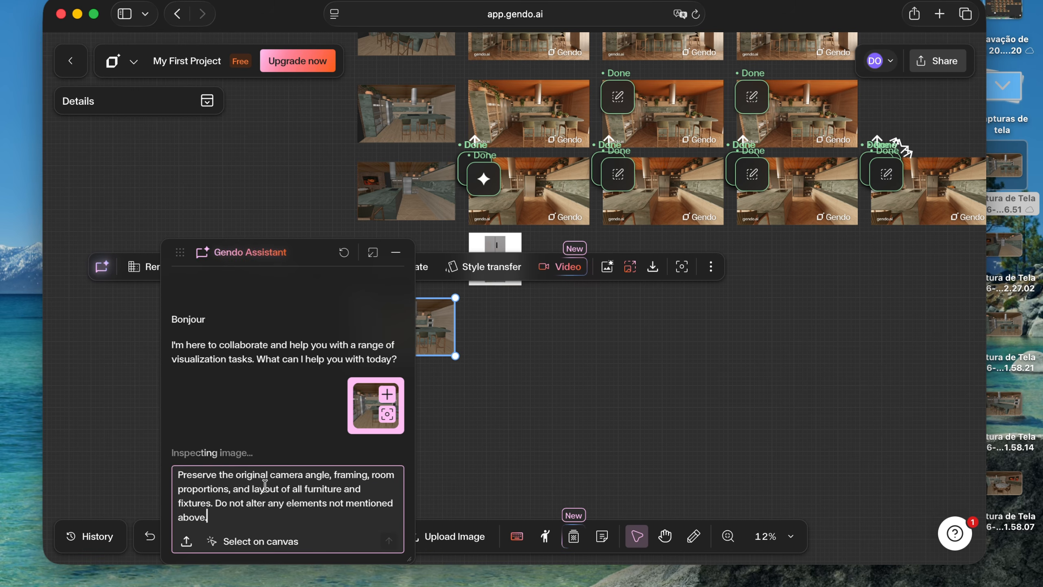
Attach five canvas textures to the message in order: green stone, plain wood, orange ribbed wood, brick and light wood
{"action": "left_click", "coordinate": [257, 541]}
{"action": "scroll", "coordinate": [629, 243], "scroll_direction": "up", "scroll_amount": 10}
{"action": "scroll", "coordinate": [588, 227], "scroll_direction": "up", "scroll_amount": 5}
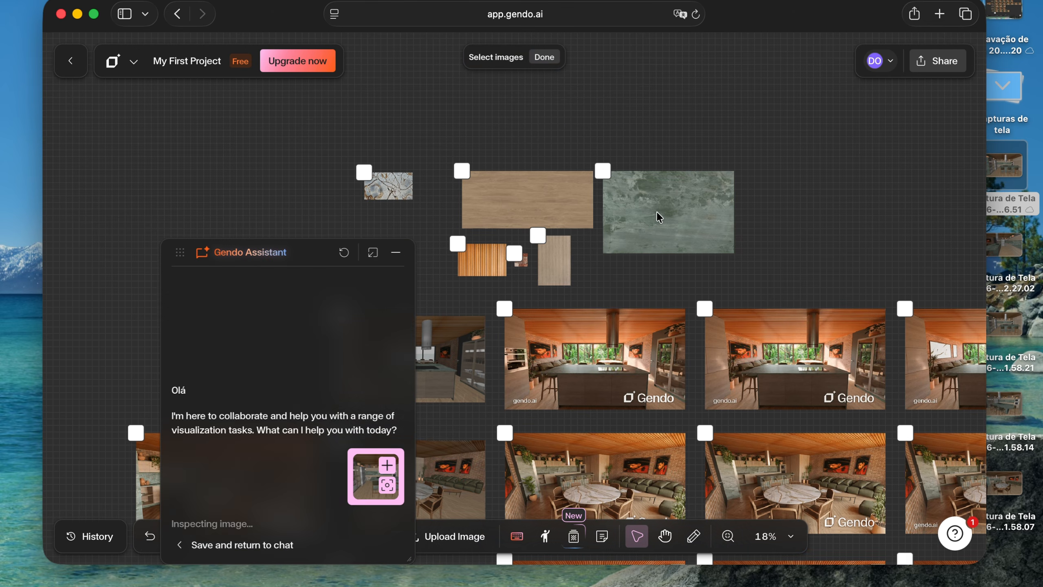
{"action": "left_click", "coordinate": [657, 212]}
{"action": "left_click", "coordinate": [502, 202]}
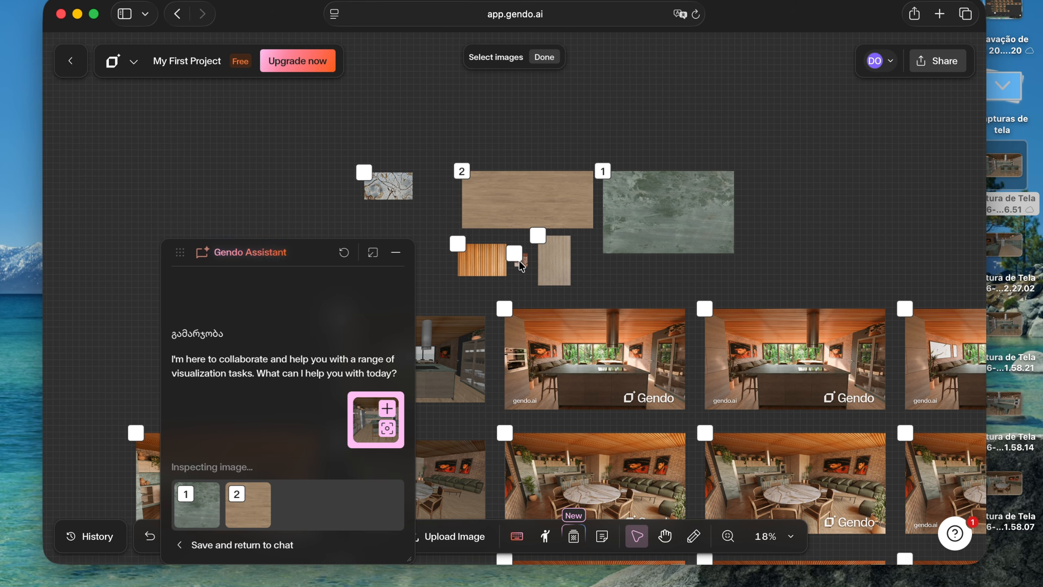
{"action": "left_click", "coordinate": [483, 265]}
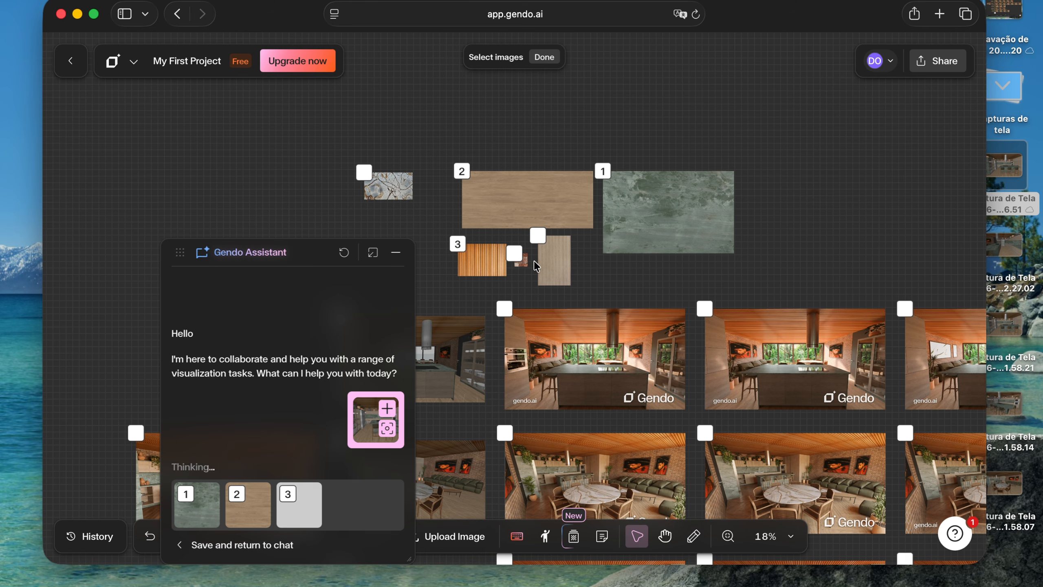
{"action": "left_click", "coordinate": [522, 263]}
{"action": "left_click", "coordinate": [551, 255]}
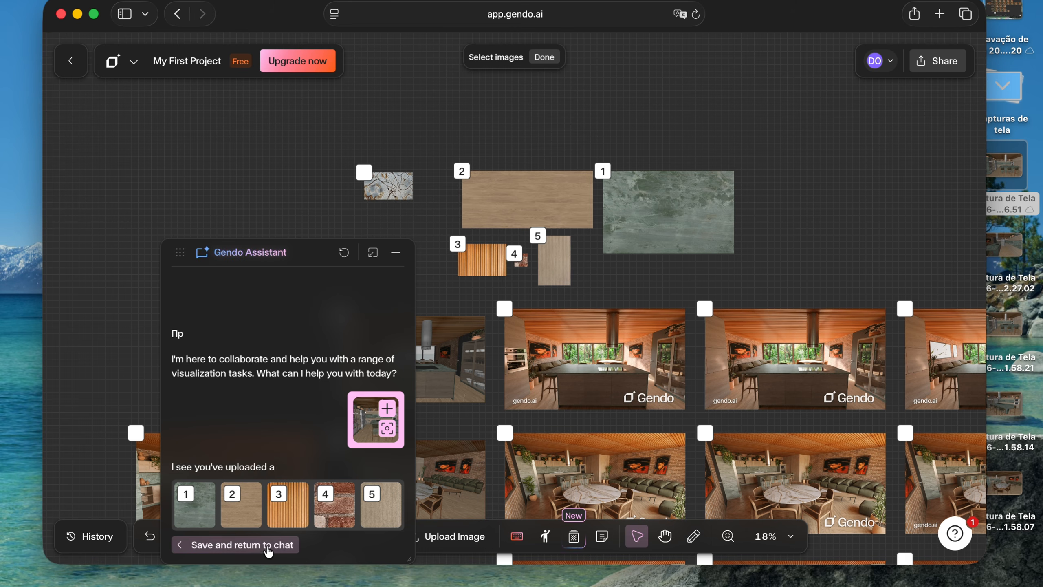
{"action": "left_click", "coordinate": [236, 545]}
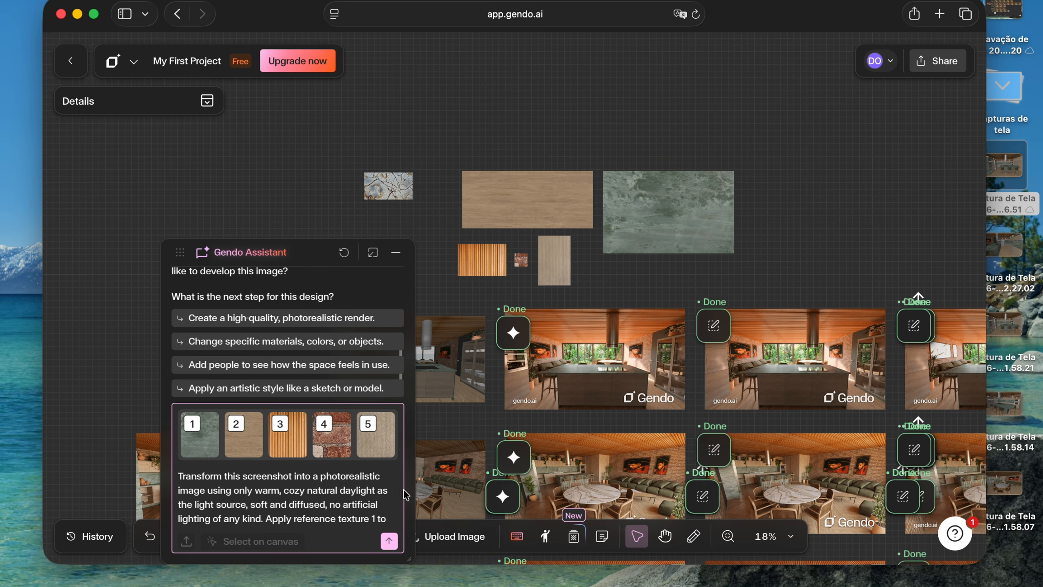
Send the prompt with its textures and approve generating the photorealistic kitchen render
{"action": "key", "text": "Return"}
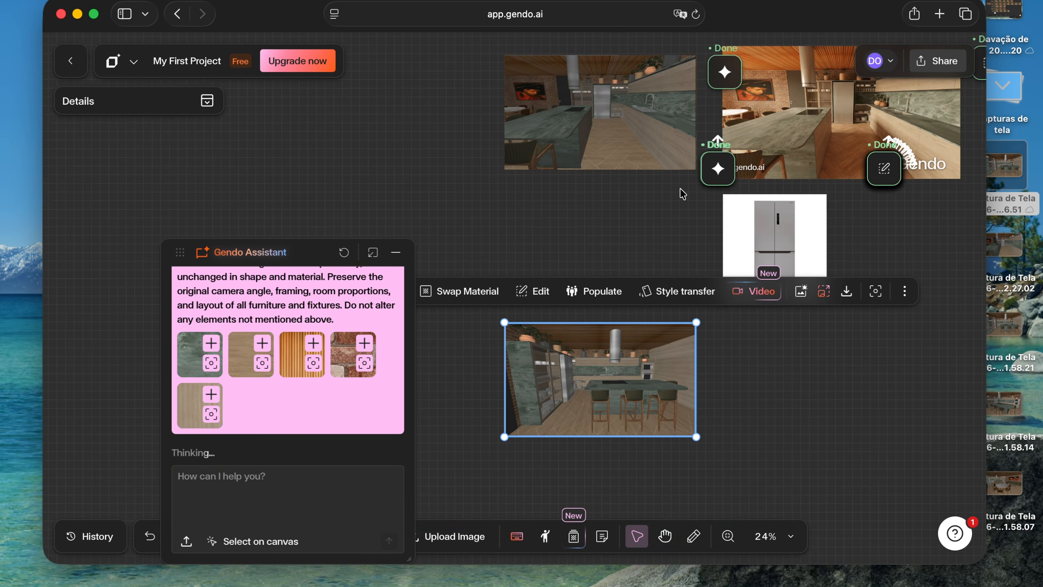
{"action": "scroll", "coordinate": [676, 194], "scroll_direction": "up", "scroll_amount": 8}
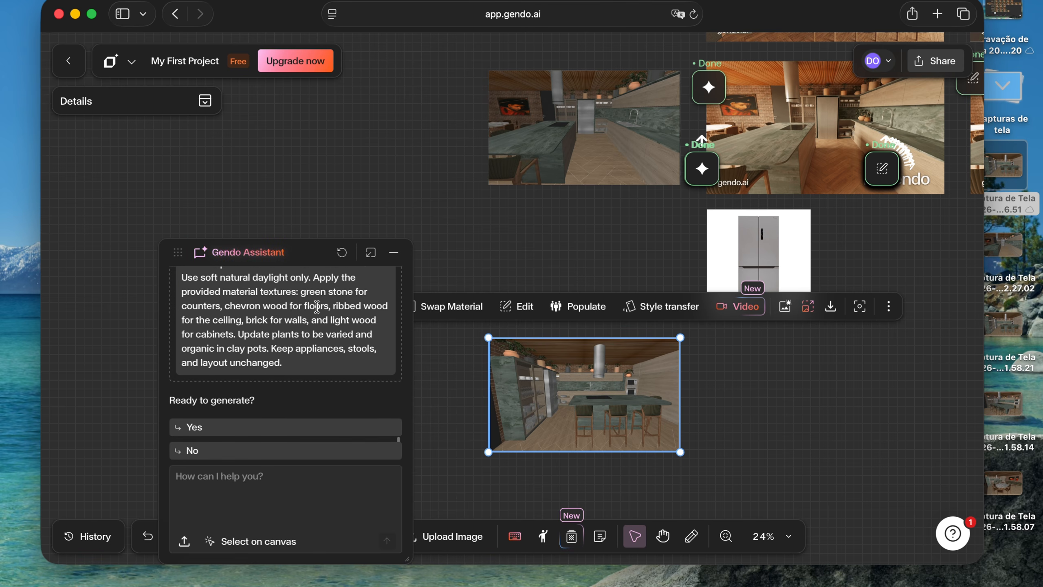
{"action": "scroll", "coordinate": [294, 362], "scroll_direction": "up", "scroll_amount": 3}
{"action": "scroll", "coordinate": [294, 363], "scroll_direction": "down", "scroll_amount": 3}
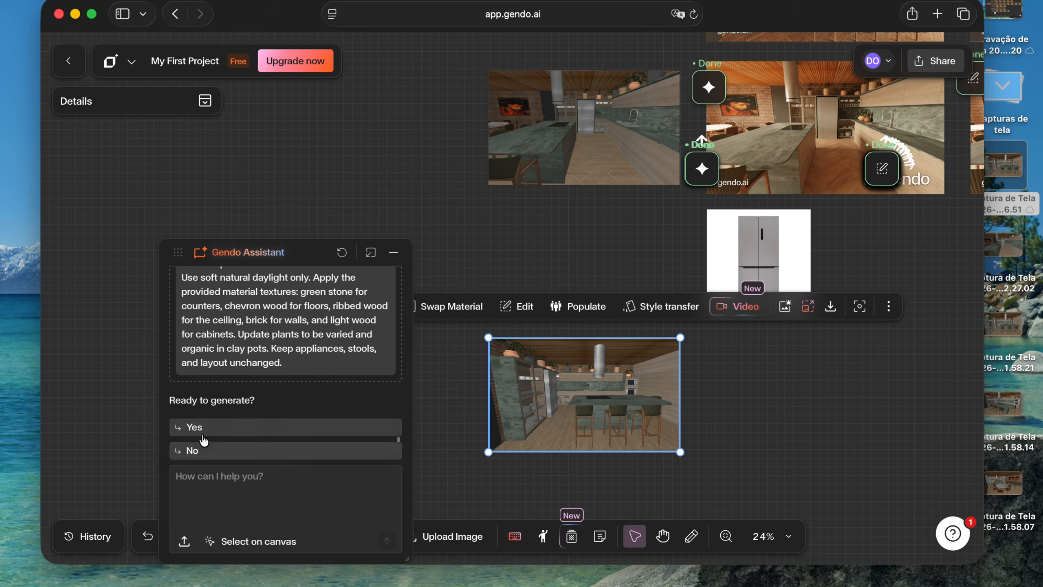
{"action": "left_click", "coordinate": [202, 428]}
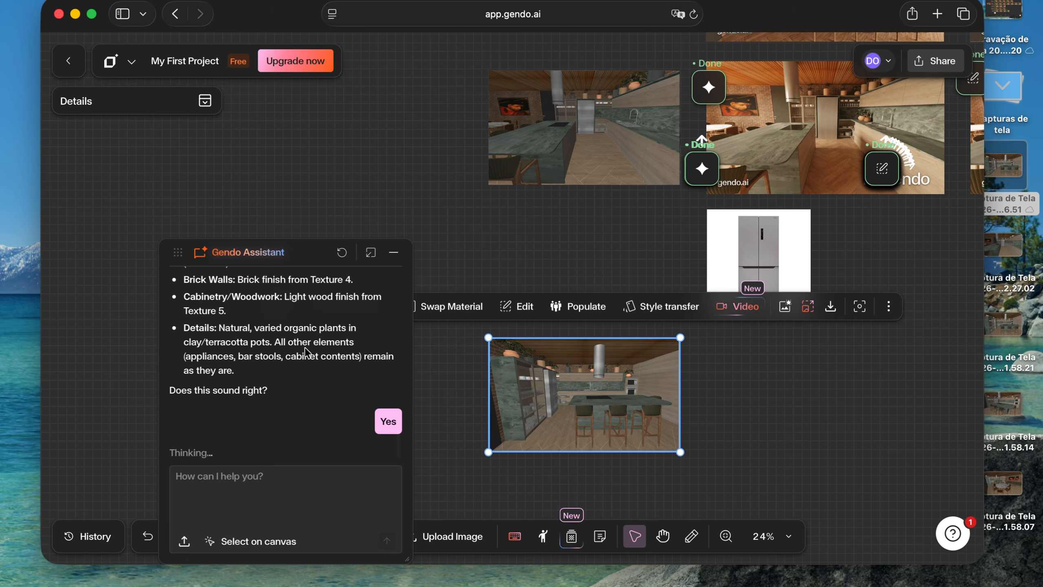
Review the assistant's request summary, covering lighting, countertops, flooring, ceiling, brick walls and cabinetry
{"action": "scroll", "coordinate": [232, 313], "scroll_direction": "up", "scroll_amount": 5}
{"action": "scroll", "coordinate": [232, 306], "scroll_direction": "up", "scroll_amount": 3}
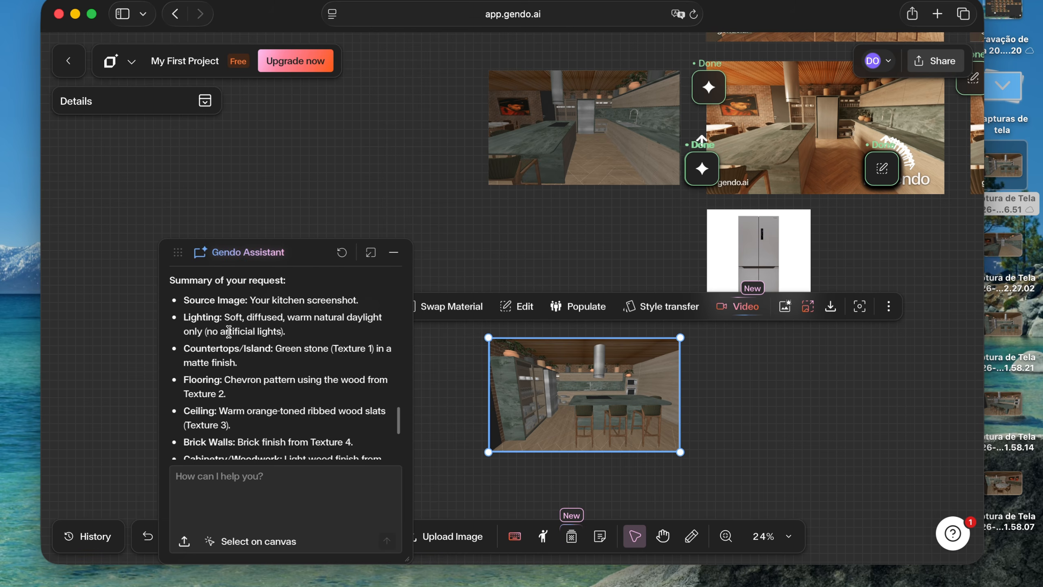
{"action": "scroll", "coordinate": [229, 332], "scroll_direction": "down", "scroll_amount": 2}
{"action": "scroll", "coordinate": [302, 339], "scroll_direction": "down", "scroll_amount": 7}
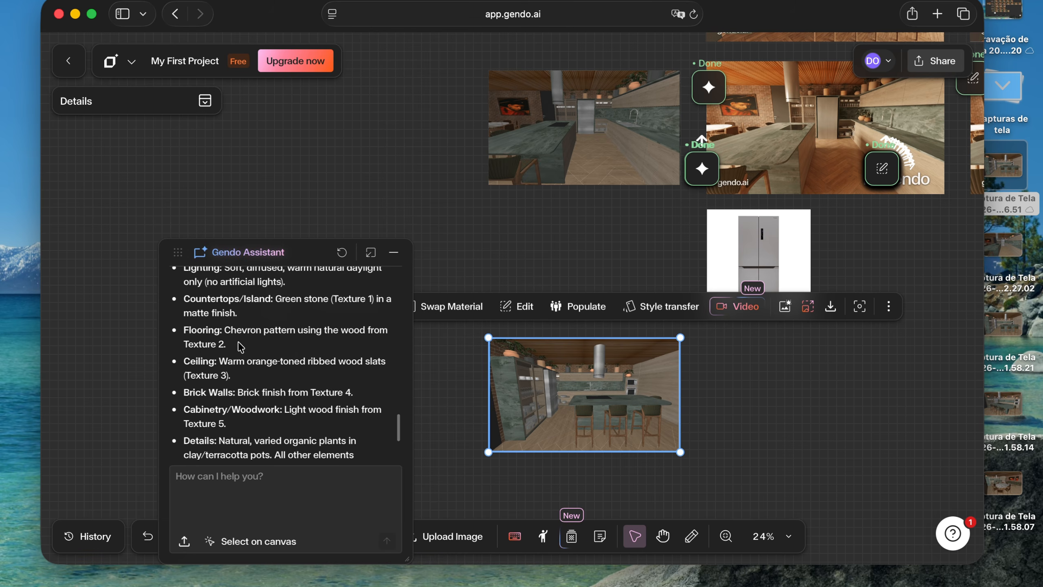
{"action": "scroll", "coordinate": [237, 295], "scroll_direction": "up", "scroll_amount": 1}
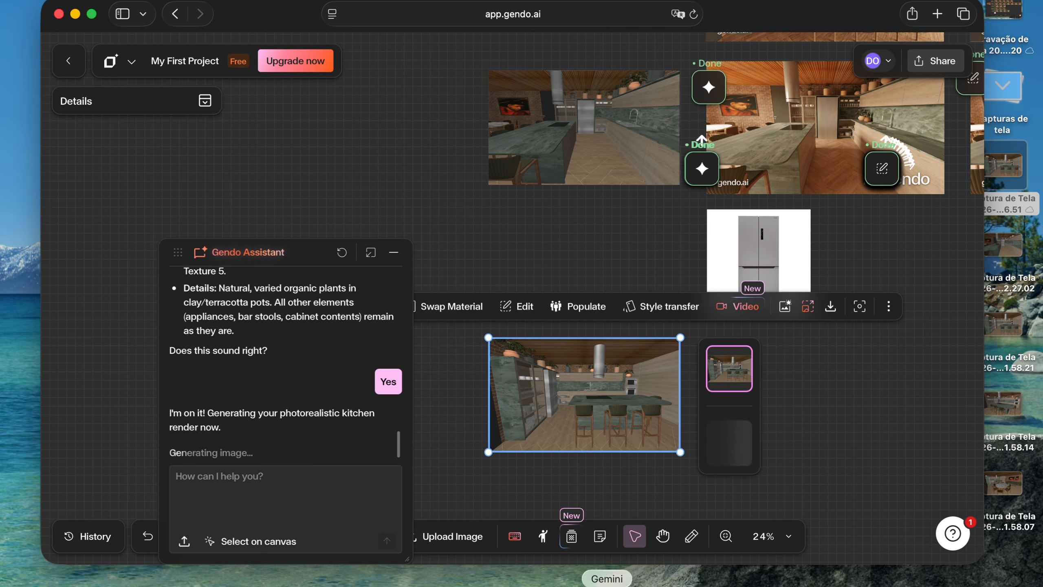
Switch to Claude and read through its suggested prompt and the "usarei:" version that was used
{"action": "left_click", "coordinate": [584, 586]}
{"action": "scroll", "coordinate": [465, 236], "scroll_direction": "down", "scroll_amount": 5}
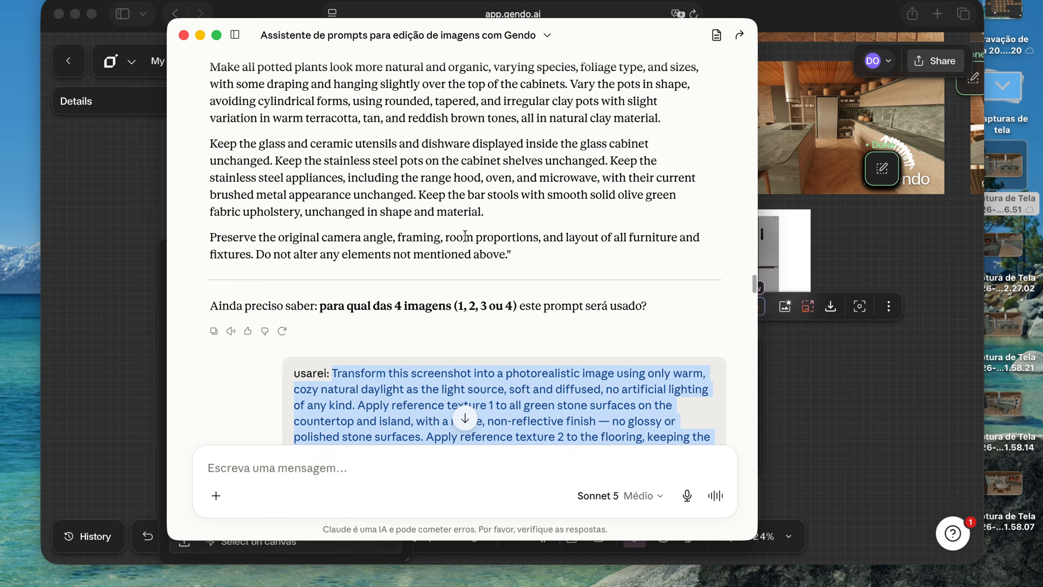
{"action": "scroll", "coordinate": [465, 236], "scroll_direction": "down", "scroll_amount": 3}
{"action": "scroll", "coordinate": [391, 98], "scroll_direction": "up", "scroll_amount": 7}
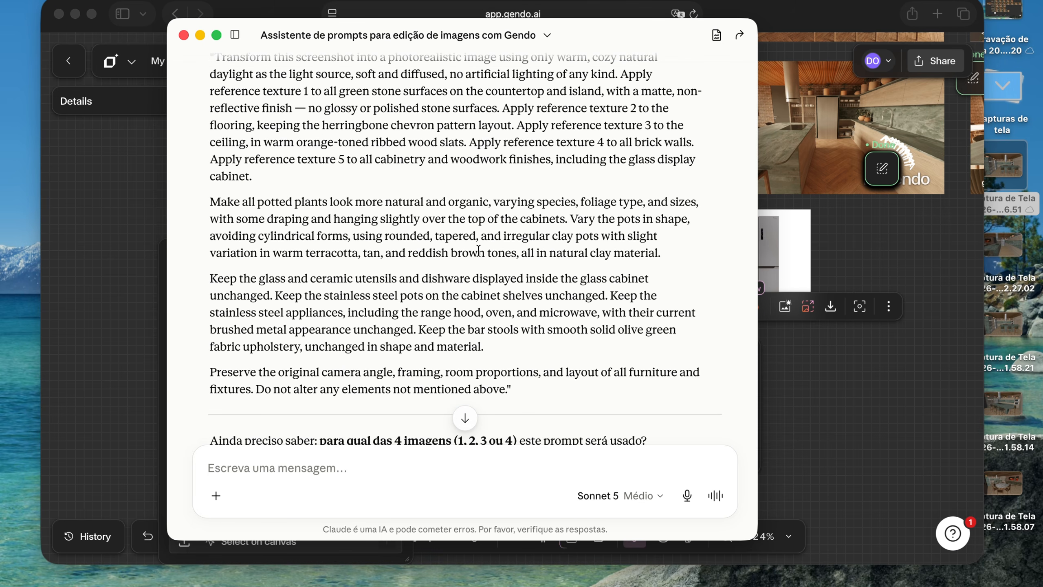
{"action": "scroll", "coordinate": [510, 259], "scroll_direction": "down", "scroll_amount": 2}
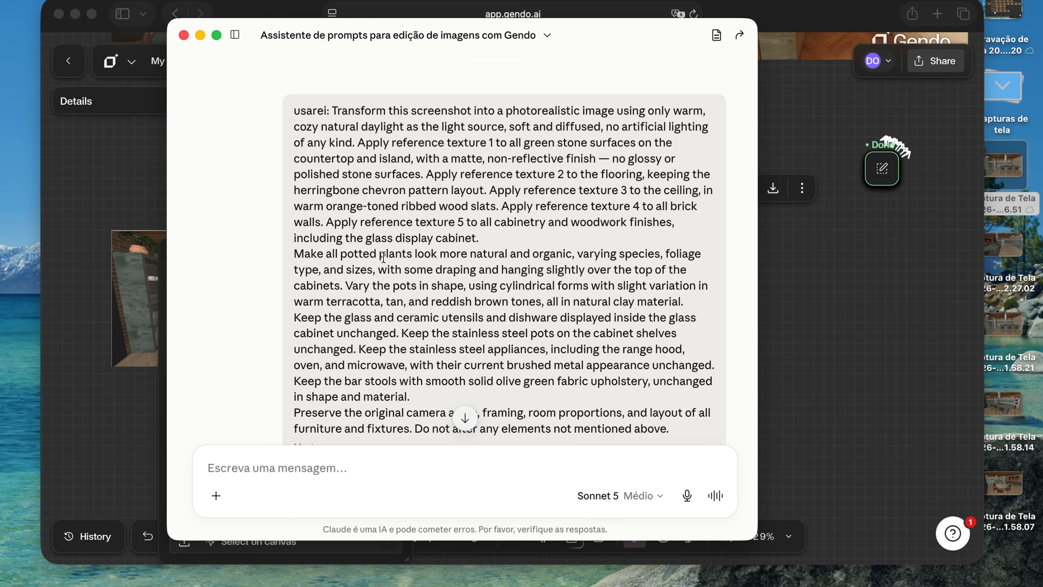
{"action": "scroll", "coordinate": [386, 247], "scroll_direction": "down", "scroll_amount": 2}
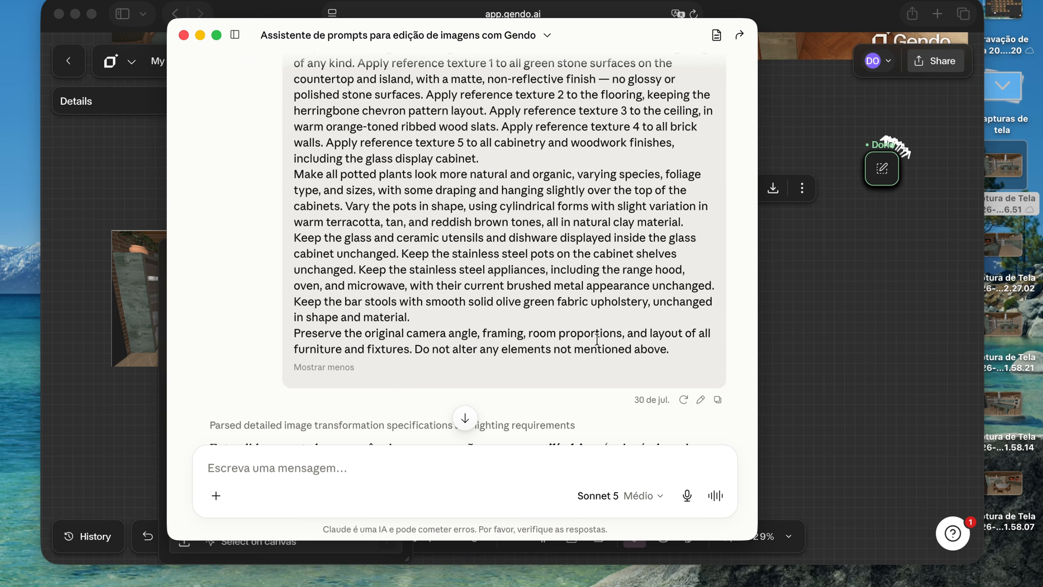
Move the Claude window aside and switch to Gendo to examine the generated kitchen render next to its source screenshot
{"action": "left_click_drag", "start_coordinate": [609, 30], "coordinate": [168, 118]}
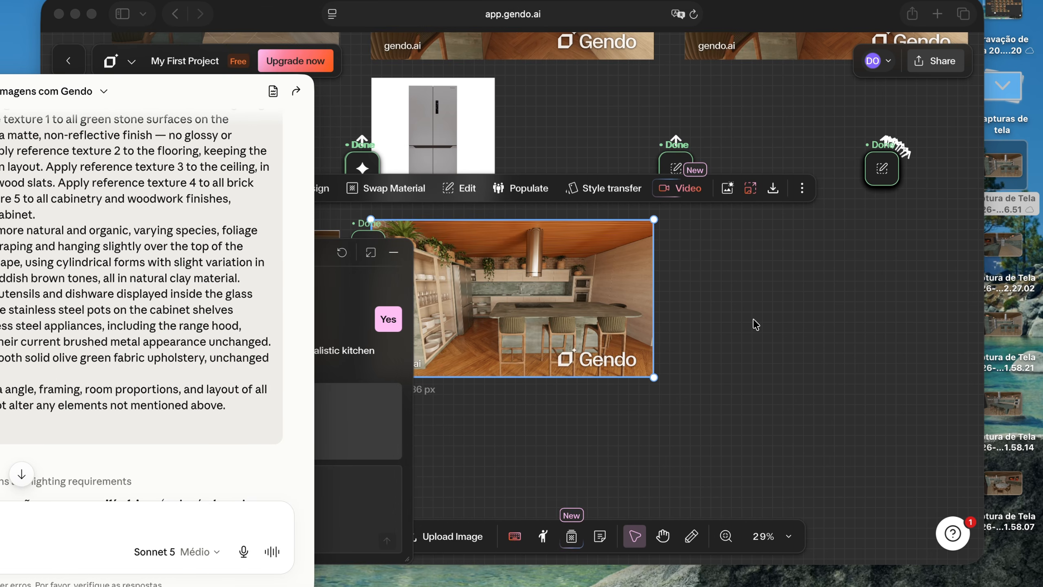
{"action": "scroll", "coordinate": [753, 320], "scroll_direction": "left", "scroll_amount": 2}
{"action": "scroll", "coordinate": [754, 320], "scroll_direction": "left", "scroll_amount": 5}
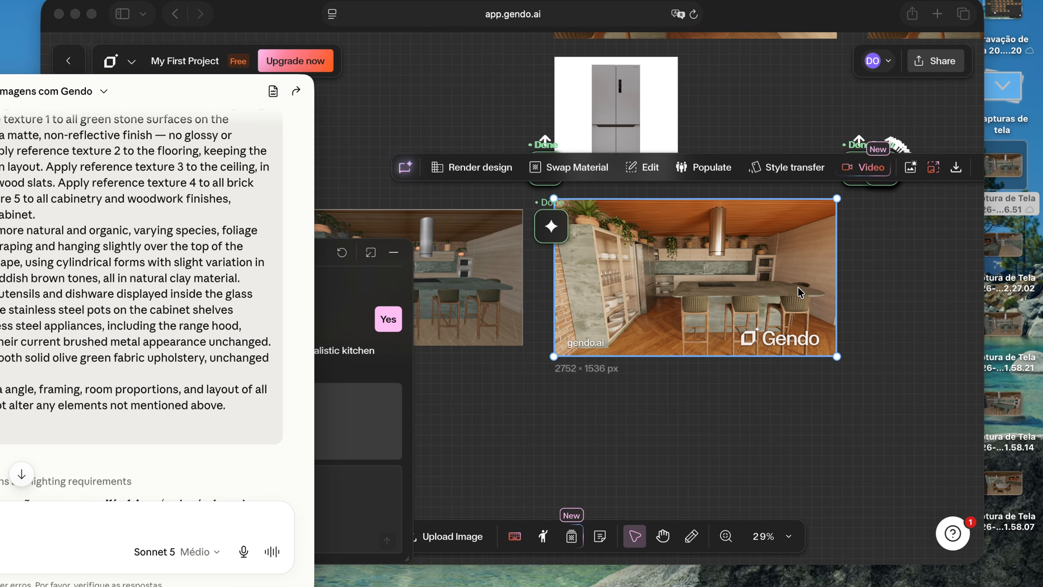
{"action": "left_click", "coordinate": [680, 297]}
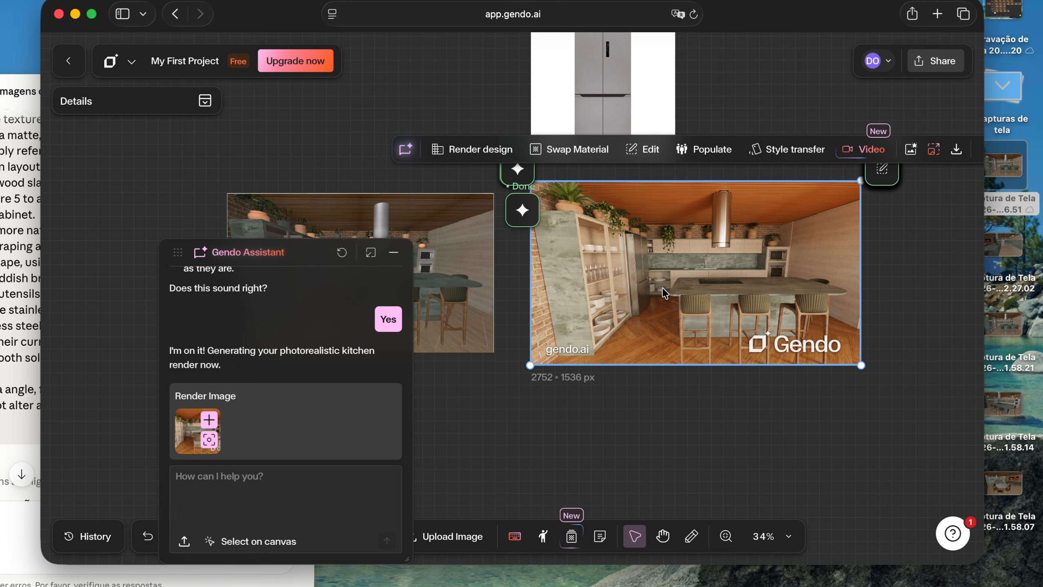
{"action": "scroll", "coordinate": [646, 257], "scroll_direction": "up", "scroll_amount": 2}
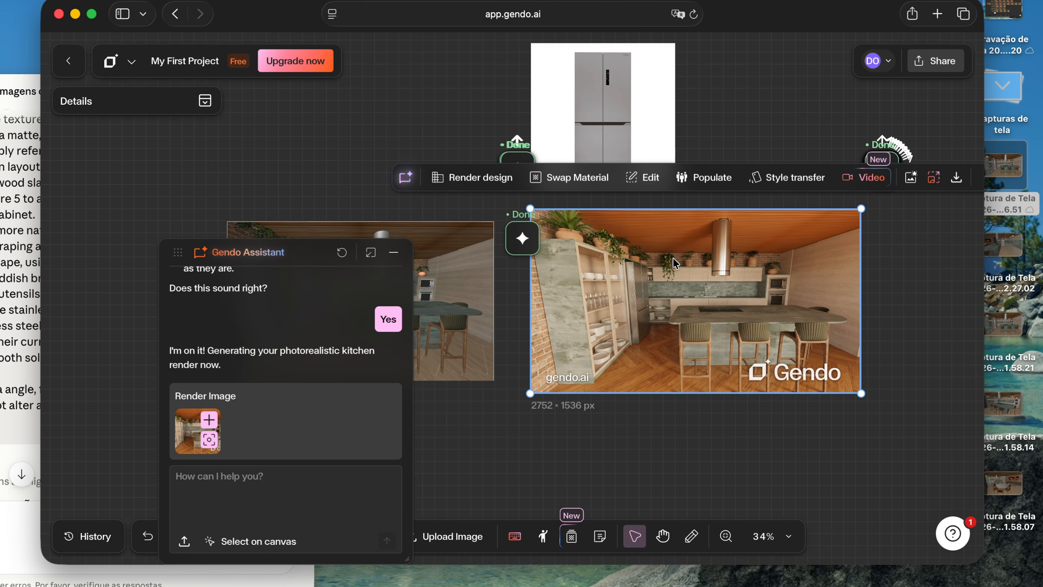
{"action": "scroll", "coordinate": [685, 273], "scroll_direction": "up", "scroll_amount": 3}
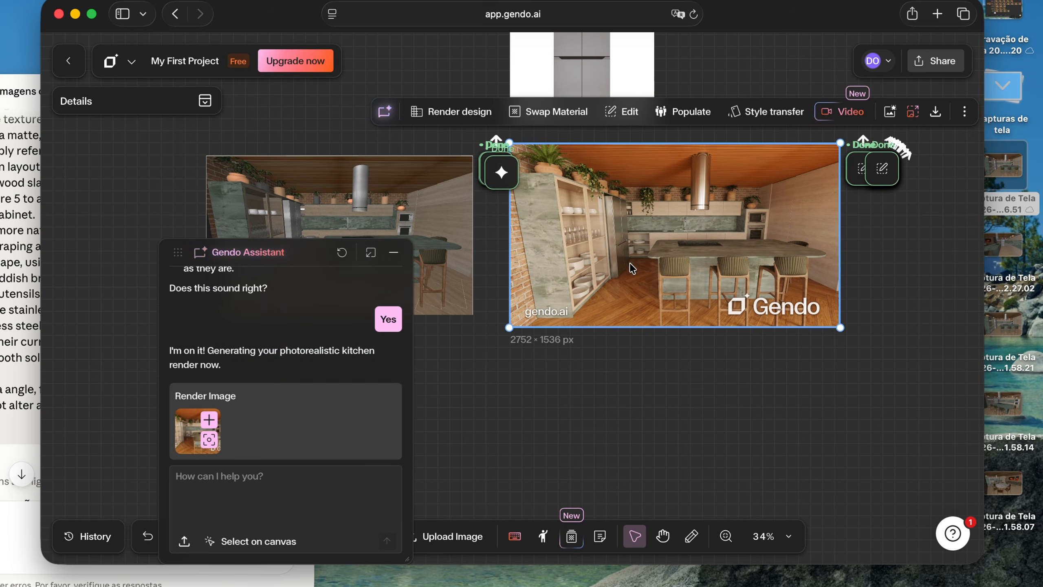
Examine the refrigerator reference image above the kitchen render up close
{"action": "left_click", "coordinate": [731, 119]}
{"action": "scroll", "coordinate": [592, 130], "scroll_direction": "up", "scroll_amount": 5}
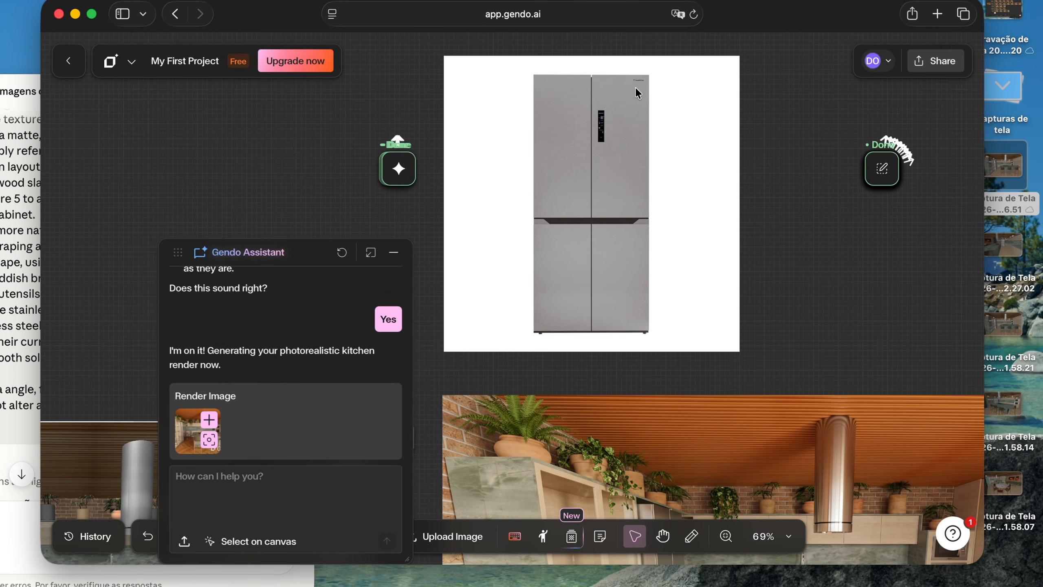
{"action": "scroll", "coordinate": [639, 88], "scroll_direction": "down", "scroll_amount": 5}
{"action": "scroll", "coordinate": [625, 142], "scroll_direction": "down", "scroll_amount": 3}
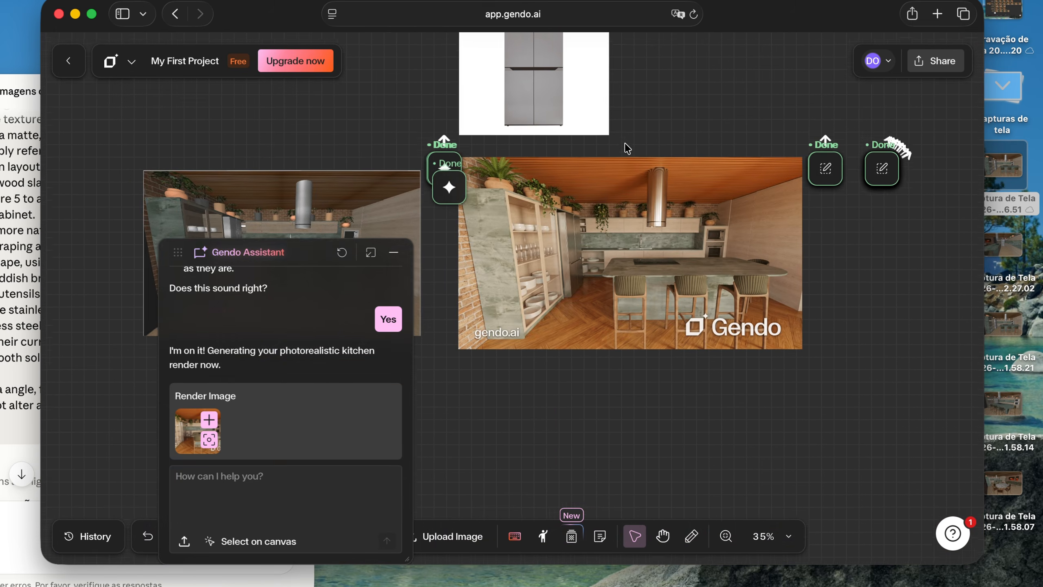
{"action": "scroll", "coordinate": [694, 185], "scroll_direction": "down", "scroll_amount": 3}
{"action": "scroll", "coordinate": [682, 186], "scroll_direction": "right", "scroll_amount": 1}
Select the new kitchen render and attach the refrigerator reference image to the next assistant message
{"action": "left_click", "coordinate": [601, 207]}
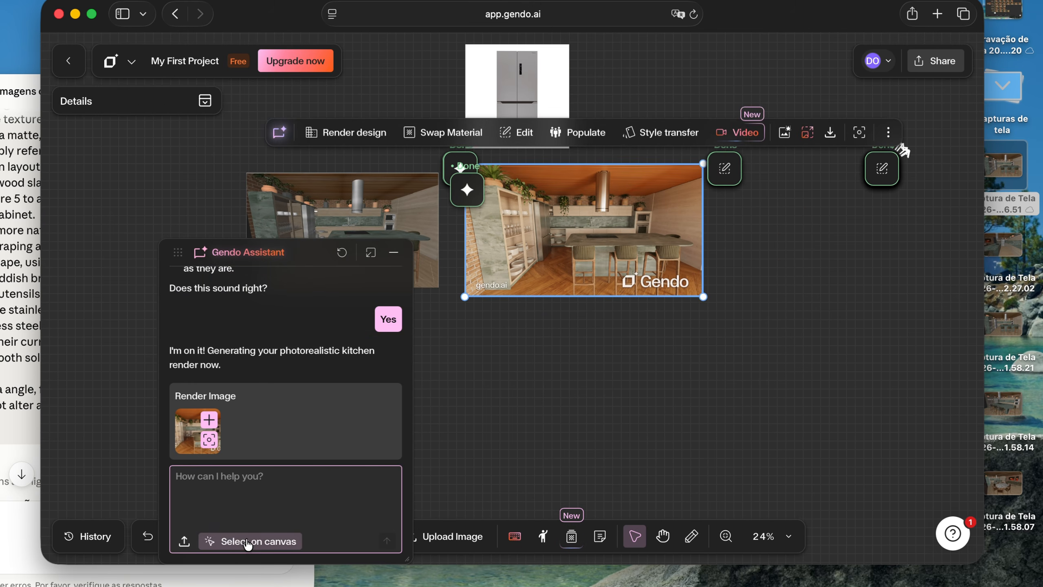
{"action": "left_click", "coordinate": [250, 542]}
{"action": "scroll", "coordinate": [635, 311], "scroll_direction": "up", "scroll_amount": 2}
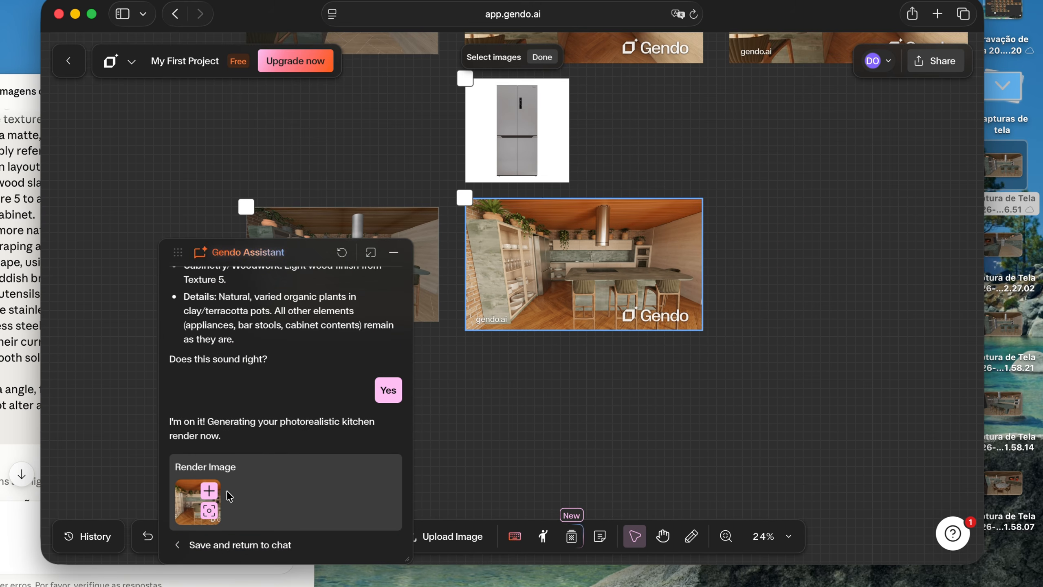
{"action": "left_click", "coordinate": [528, 149]}
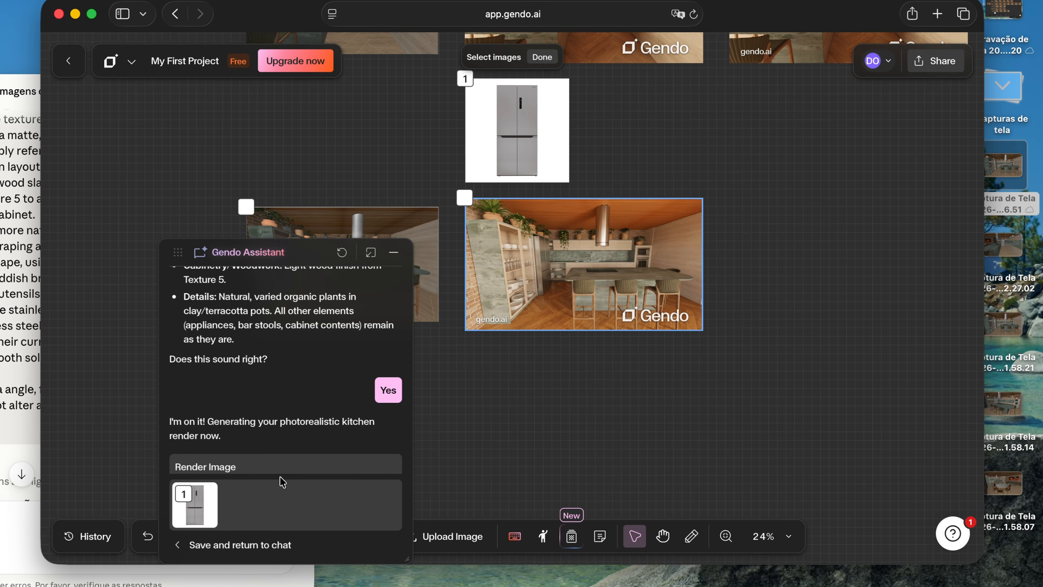
{"action": "left_click", "coordinate": [242, 545]}
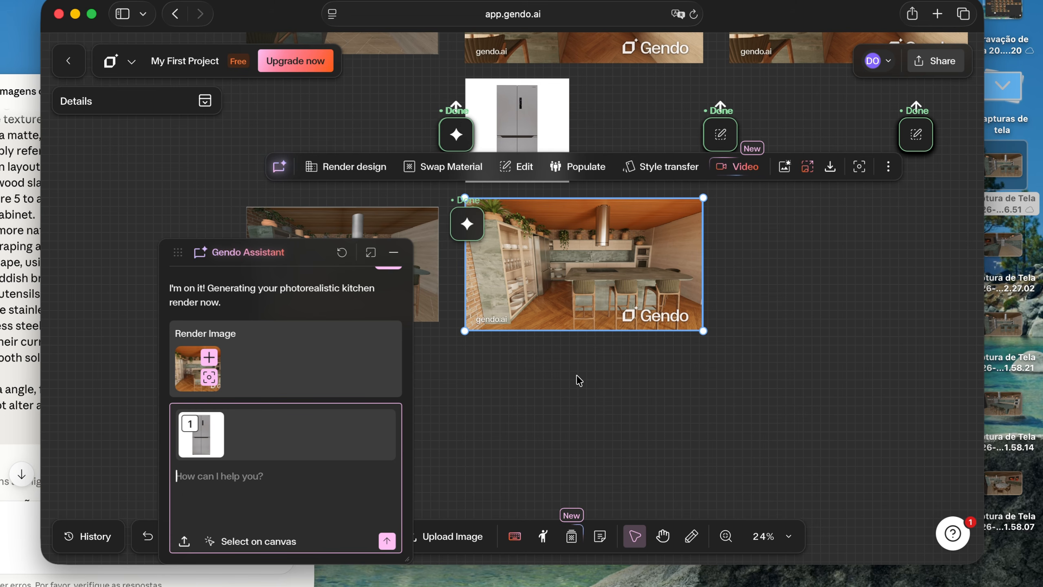
Send the assistant the request "Troque a geladeira pelo modelo selecionado."
{"action": "type", "text": "Troque a gel"}
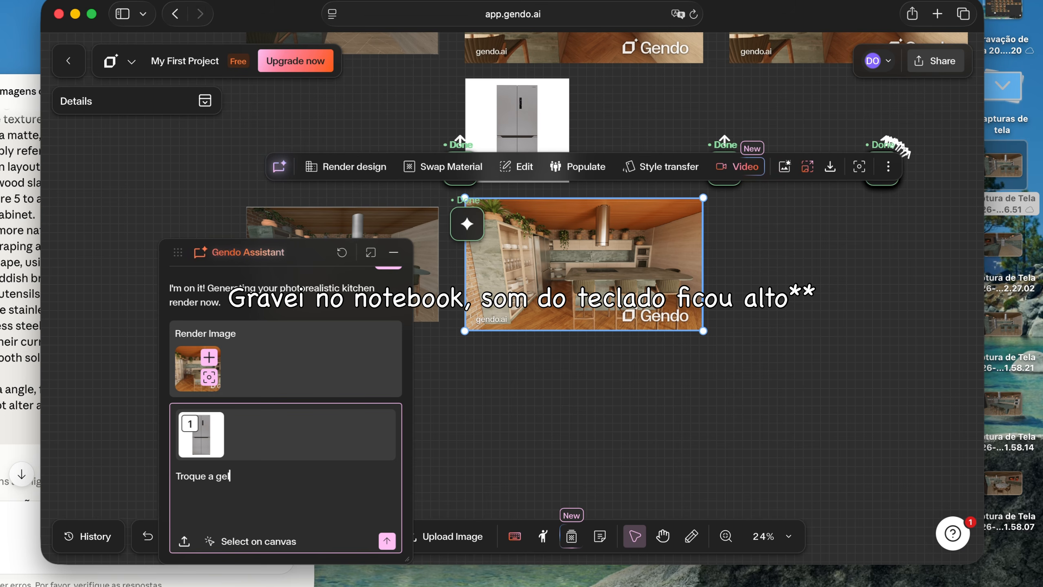
{"action": "type", "text": "adeira pelo modelo selecionado"}
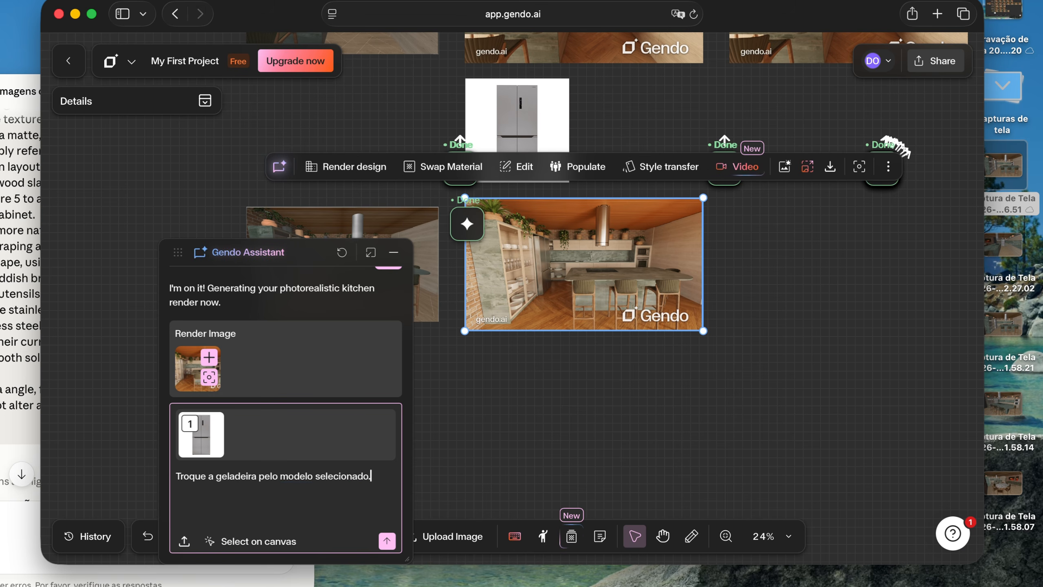
{"action": "type", "text": "."}
{"action": "key", "text": "Return"}
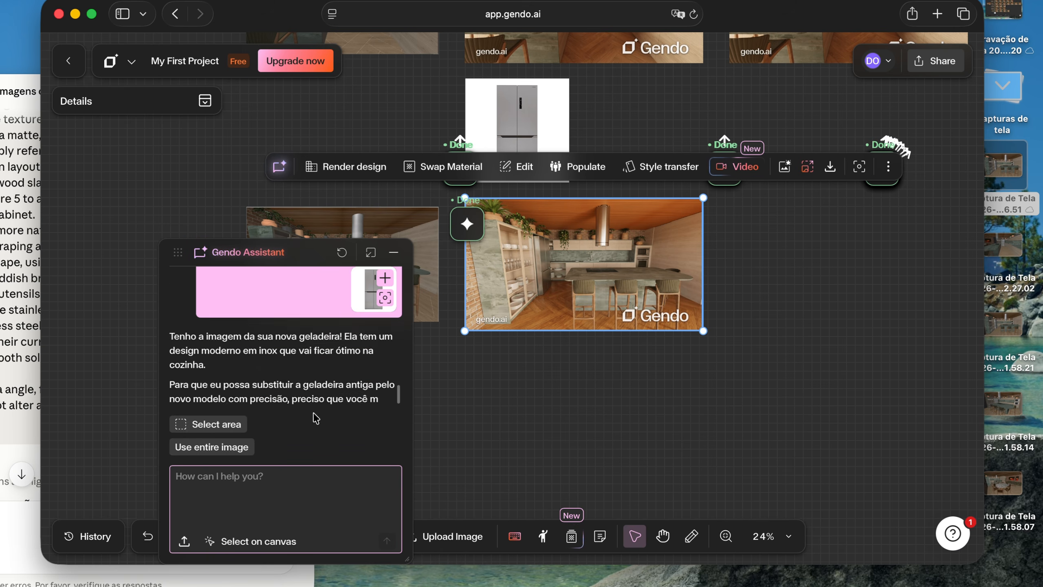
Mark a rectangular area around the refrigerator in the kitchen render and submit it to the assistant as the replacement area
{"action": "left_click", "coordinate": [229, 430]}
{"action": "scroll", "coordinate": [675, 324], "scroll_direction": "left", "scroll_amount": 5}
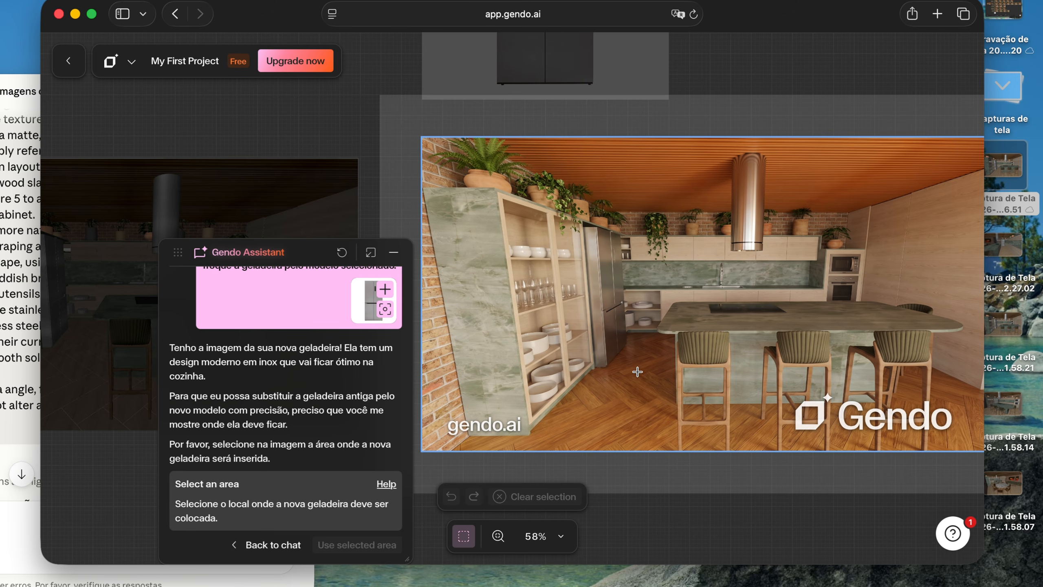
{"action": "left_click_drag", "start_coordinate": [641, 377], "coordinate": [554, 213]}
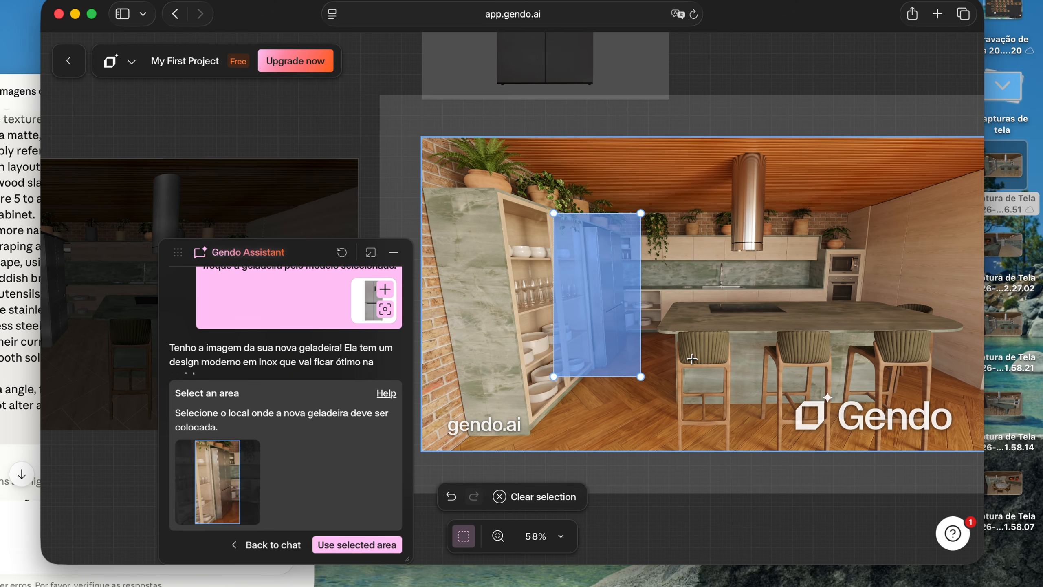
{"action": "left_click_drag", "start_coordinate": [642, 377], "coordinate": [627, 370]}
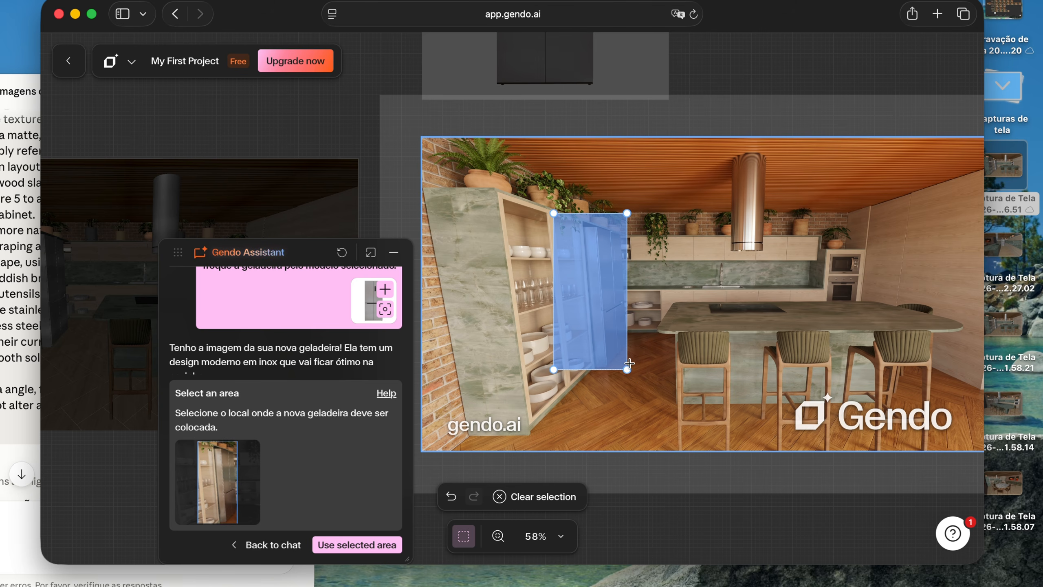
{"action": "mouse_move", "coordinate": [627, 375]}
{"action": "left_mouse_down"}
{"action": "mouse_move", "coordinate": [584, 381]}
{"action": "mouse_move", "coordinate": [592, 370]}
{"action": "left_mouse_up"}
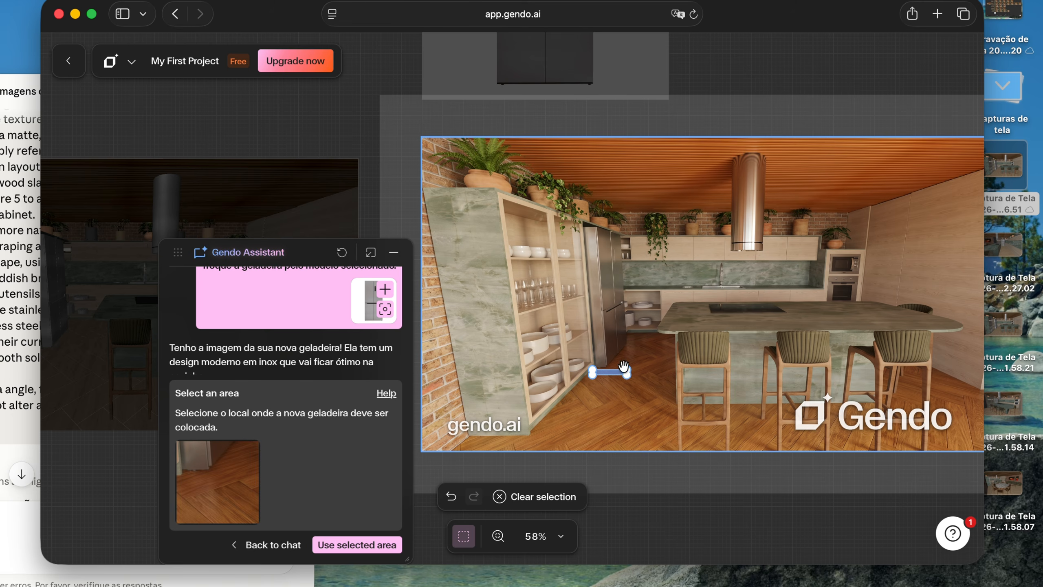
{"action": "left_click_drag", "start_coordinate": [629, 373], "coordinate": [668, 387]}
{"action": "left_click_drag", "start_coordinate": [593, 370], "coordinate": [551, 209]}
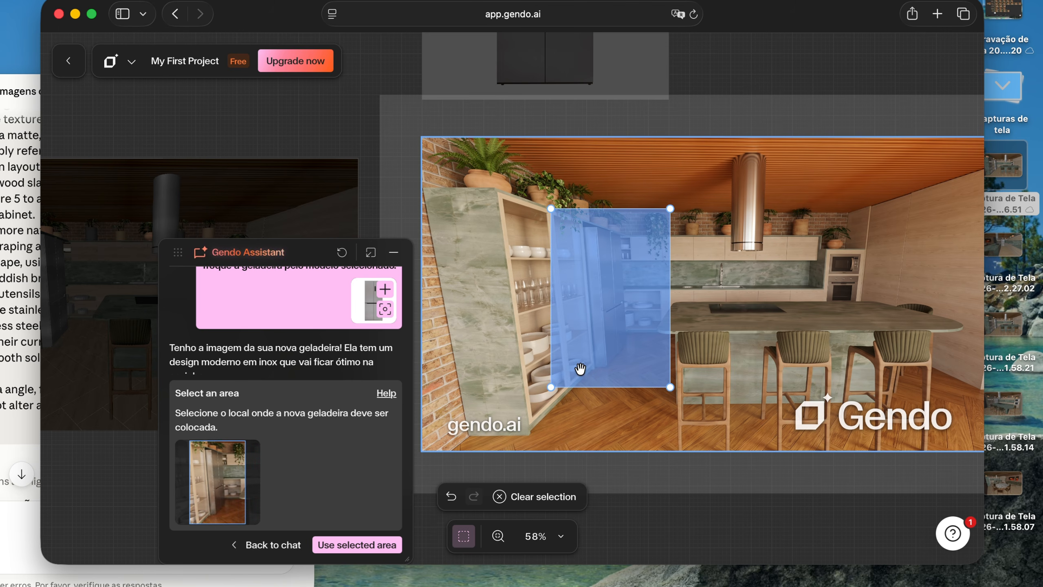
{"action": "mouse_move", "coordinate": [551, 208]}
{"action": "left_mouse_down"}
{"action": "mouse_move", "coordinate": [539, 209]}
{"action": "mouse_move", "coordinate": [550, 205]}
{"action": "left_mouse_up"}
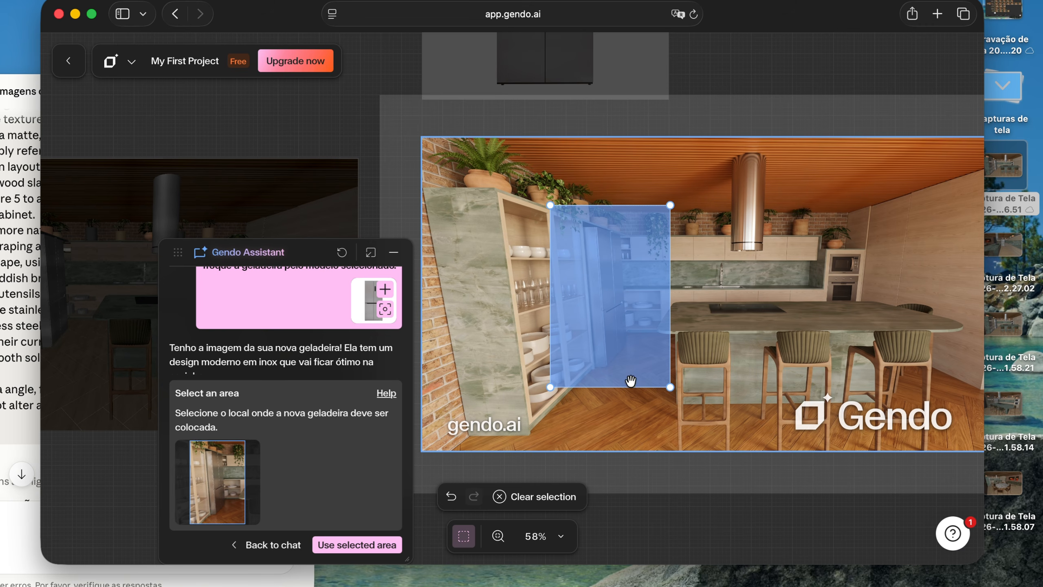
{"action": "mouse_move", "coordinate": [671, 386]}
{"action": "left_mouse_down"}
{"action": "mouse_move", "coordinate": [678, 396]}
{"action": "mouse_move", "coordinate": [669, 377]}
{"action": "left_mouse_up"}
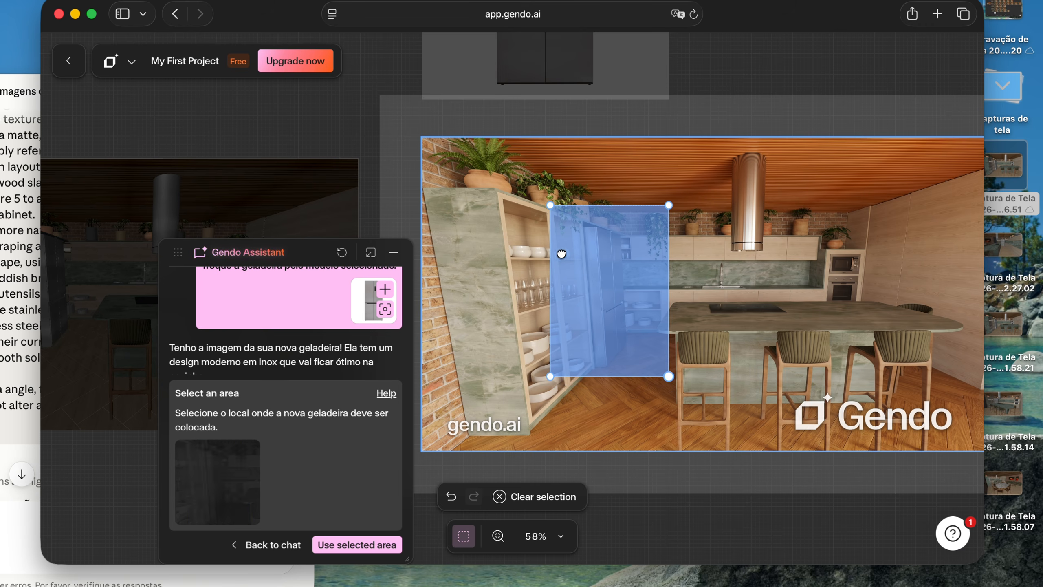
{"action": "left_click", "coordinate": [390, 542]}
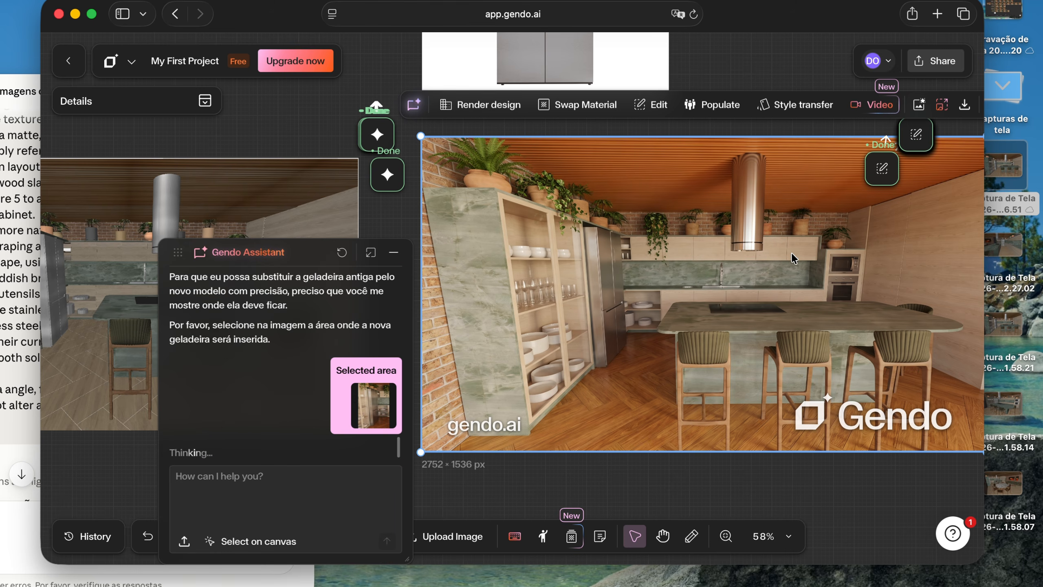
{"action": "scroll", "coordinate": [800, 260], "scroll_direction": "right", "scroll_amount": 2}
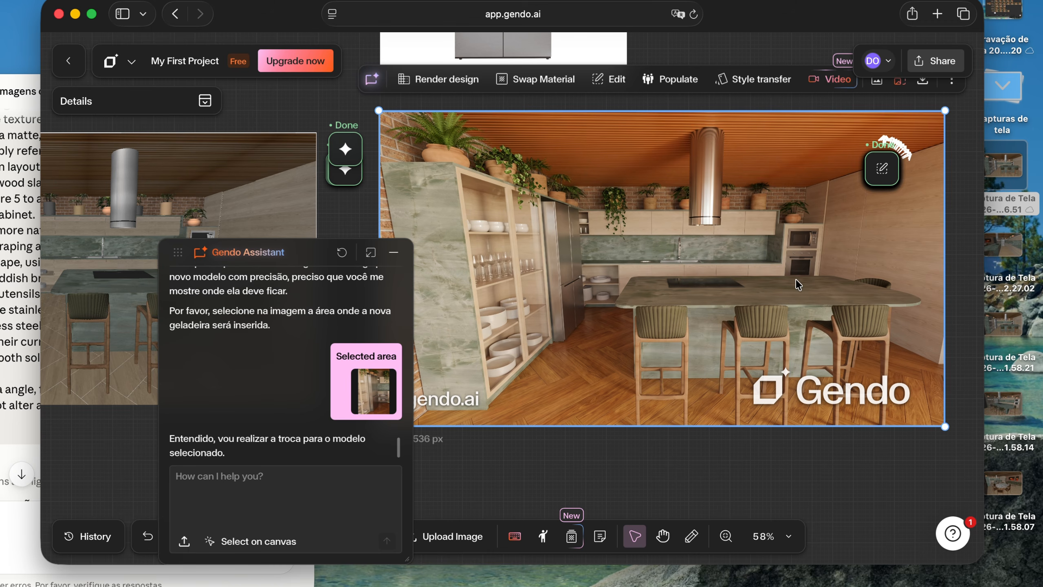
{"action": "scroll", "coordinate": [799, 284], "scroll_direction": "up", "scroll_amount": 2}
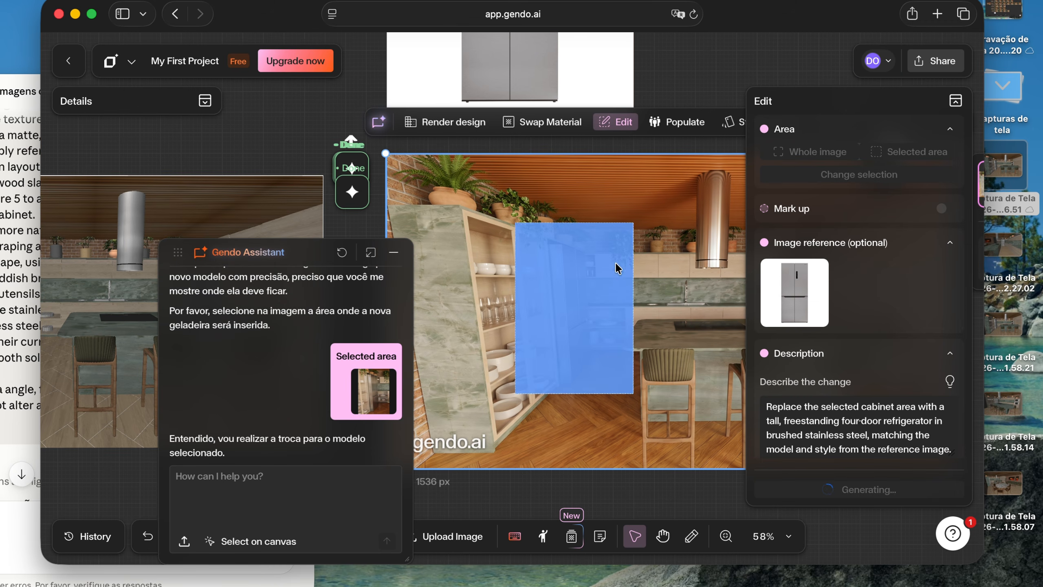
{"action": "scroll", "coordinate": [615, 262], "scroll_direction": "right", "scroll_amount": 1}
{"action": "scroll", "coordinate": [630, 284], "scroll_direction": "down", "scroll_amount": 5}
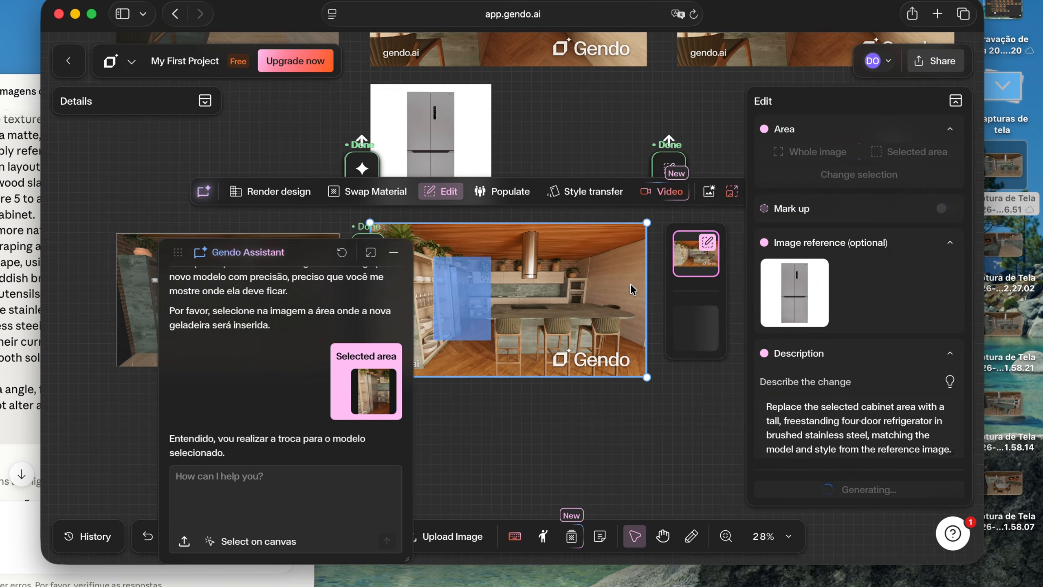
{"action": "scroll", "coordinate": [631, 284], "scroll_direction": "left", "scroll_amount": 2}
{"action": "scroll", "coordinate": [631, 284], "scroll_direction": "left", "scroll_amount": 2}
{"action": "scroll", "coordinate": [631, 284], "scroll_direction": "down", "scroll_amount": 4}
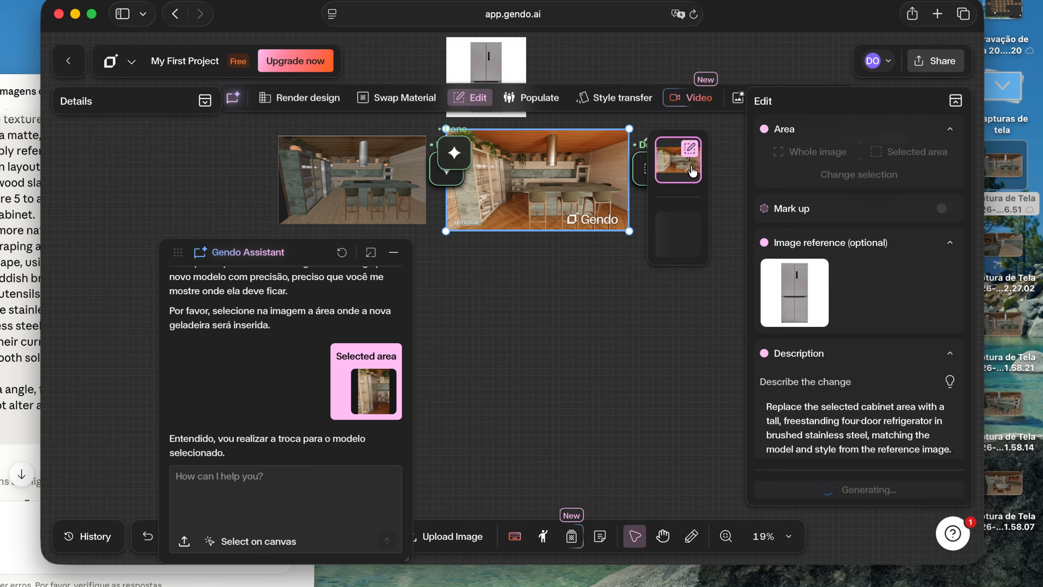
Examine the replaced refrigerator in the newly edited kitchen render up close, including its door panel and logo
{"action": "scroll", "coordinate": [531, 187], "scroll_direction": "right", "scroll_amount": 2}
{"action": "scroll", "coordinate": [532, 188], "scroll_direction": "up", "scroll_amount": 1}
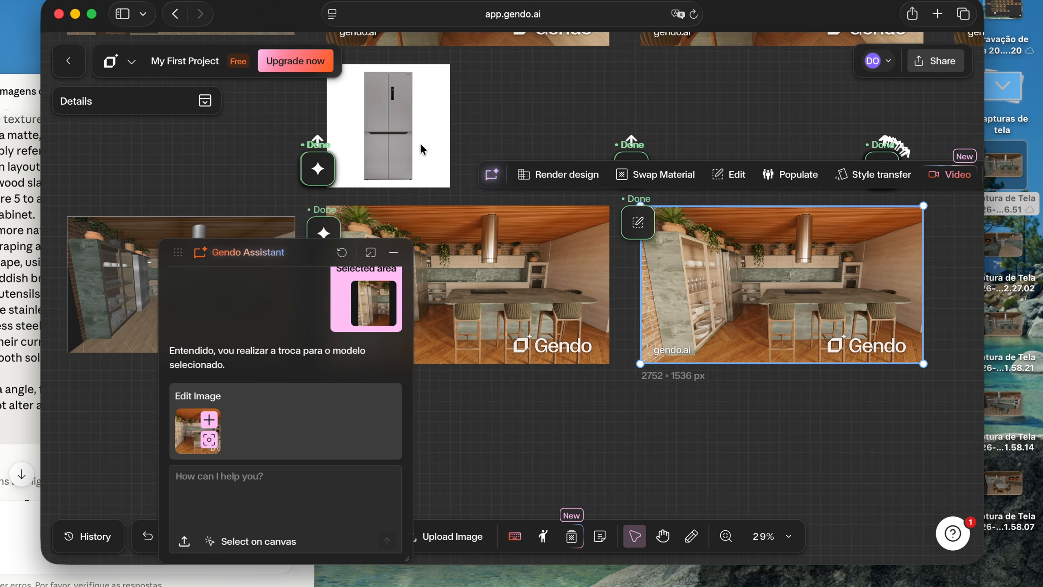
{"action": "scroll", "coordinate": [420, 139], "scroll_direction": "up", "scroll_amount": 5}
{"action": "scroll", "coordinate": [416, 139], "scroll_direction": "right", "scroll_amount": 5}
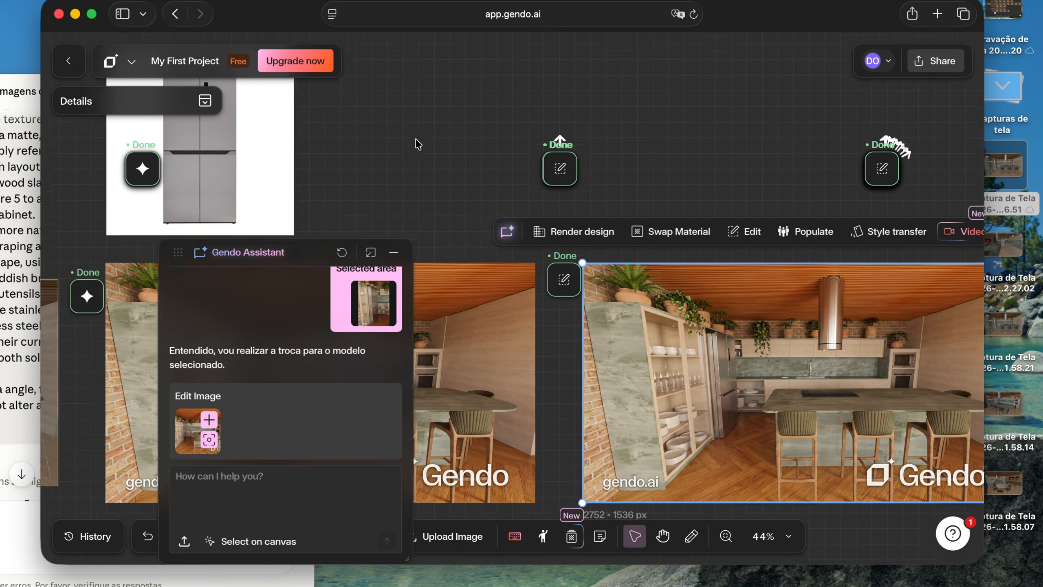
{"action": "scroll", "coordinate": [731, 354], "scroll_direction": "up", "scroll_amount": 10}
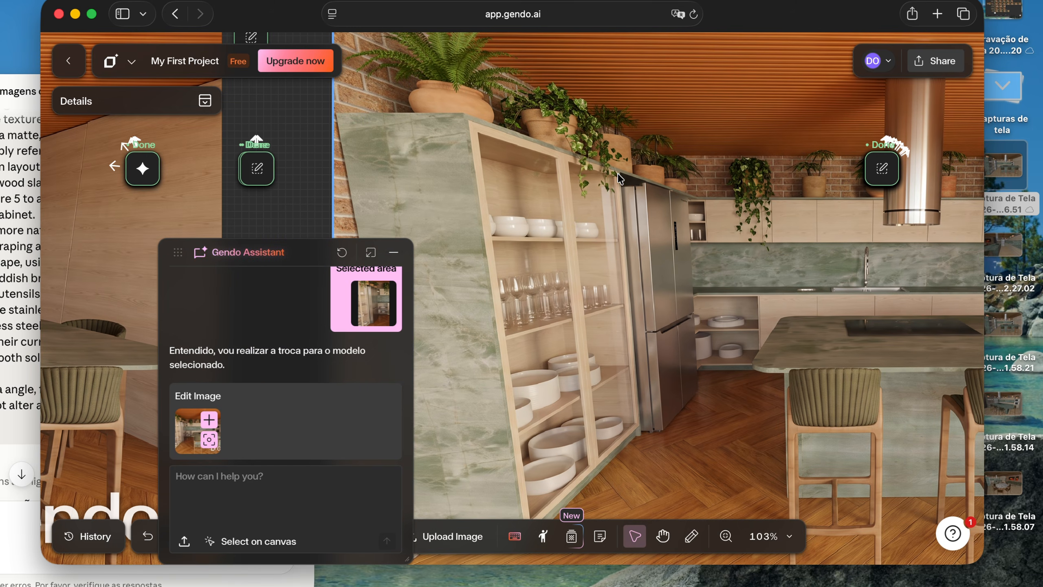
{"action": "scroll", "coordinate": [707, 200], "scroll_direction": "up", "scroll_amount": 12}
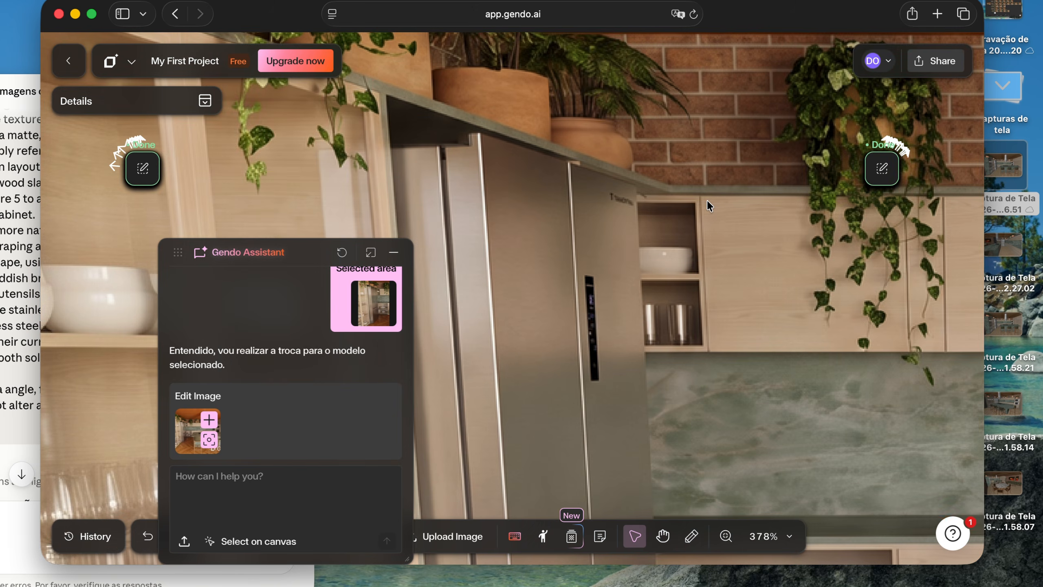
{"action": "scroll", "coordinate": [707, 199], "scroll_direction": "down", "scroll_amount": 12}
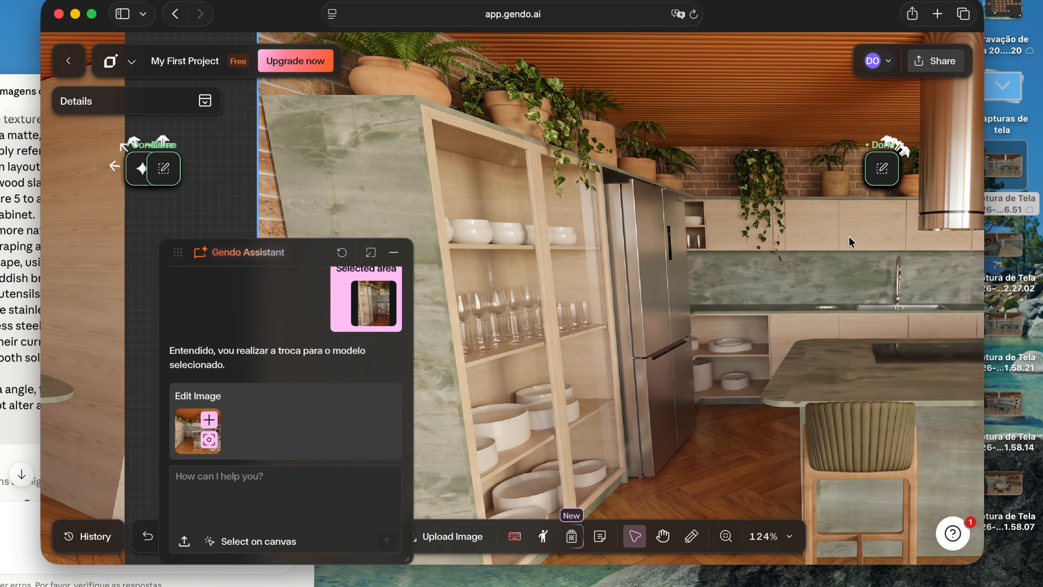
{"action": "scroll", "coordinate": [791, 228], "scroll_direction": "up", "scroll_amount": 6}
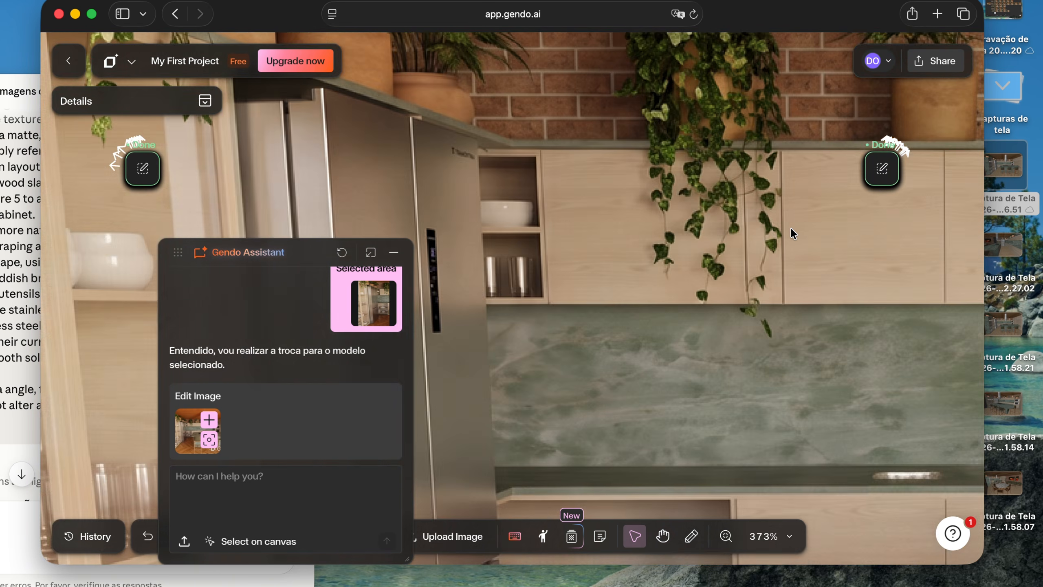
Compare the refrigerator in the original kitchen render with the one in the edited render up close
{"action": "scroll", "coordinate": [790, 228], "scroll_direction": "down", "scroll_amount": 5}
{"action": "scroll", "coordinate": [790, 227], "scroll_direction": "down", "scroll_amount": 6}
{"action": "scroll", "coordinate": [791, 227], "scroll_direction": "left", "scroll_amount": 8}
{"action": "scroll", "coordinate": [791, 228], "scroll_direction": "down", "scroll_amount": 2}
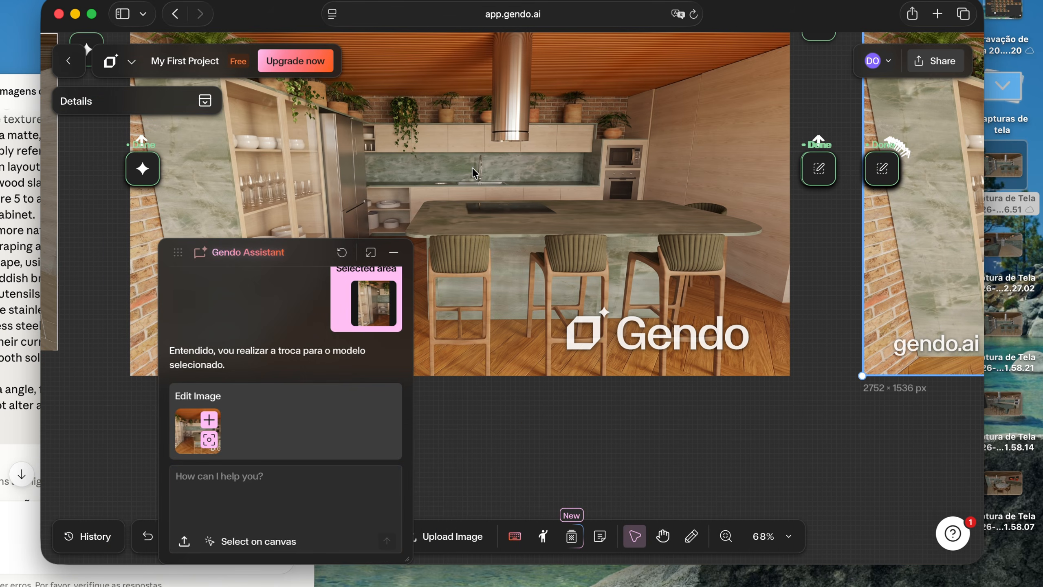
{"action": "scroll", "coordinate": [472, 167], "scroll_direction": "left", "scroll_amount": 3}
{"action": "scroll", "coordinate": [472, 167], "scroll_direction": "left", "scroll_amount": 3}
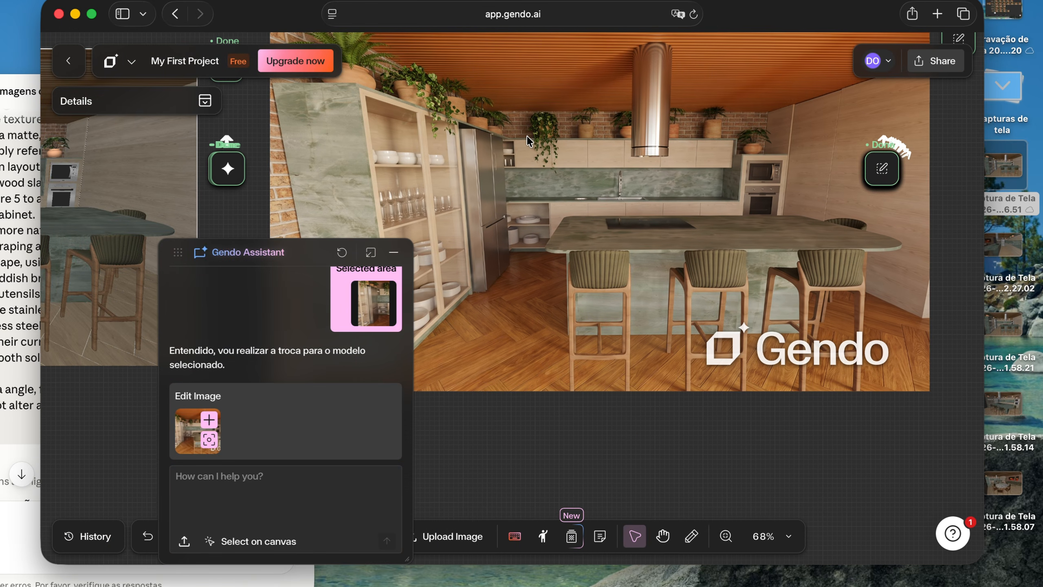
{"action": "scroll", "coordinate": [526, 136], "scroll_direction": "up", "scroll_amount": 8}
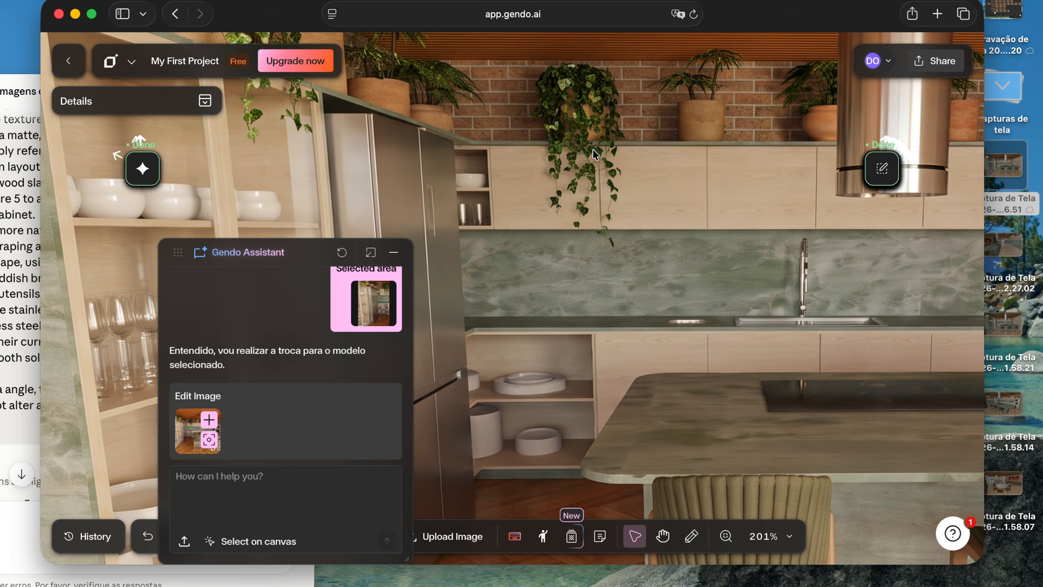
{"action": "scroll", "coordinate": [590, 220], "scroll_direction": "down", "scroll_amount": 8}
{"action": "scroll", "coordinate": [590, 220], "scroll_direction": "right", "scroll_amount": 10}
{"action": "scroll", "coordinate": [764, 214], "scroll_direction": "up", "scroll_amount": 5}
{"action": "scroll", "coordinate": [766, 200], "scroll_direction": "up", "scroll_amount": 5}
{"action": "scroll", "coordinate": [766, 200], "scroll_direction": "up", "scroll_amount": 2}
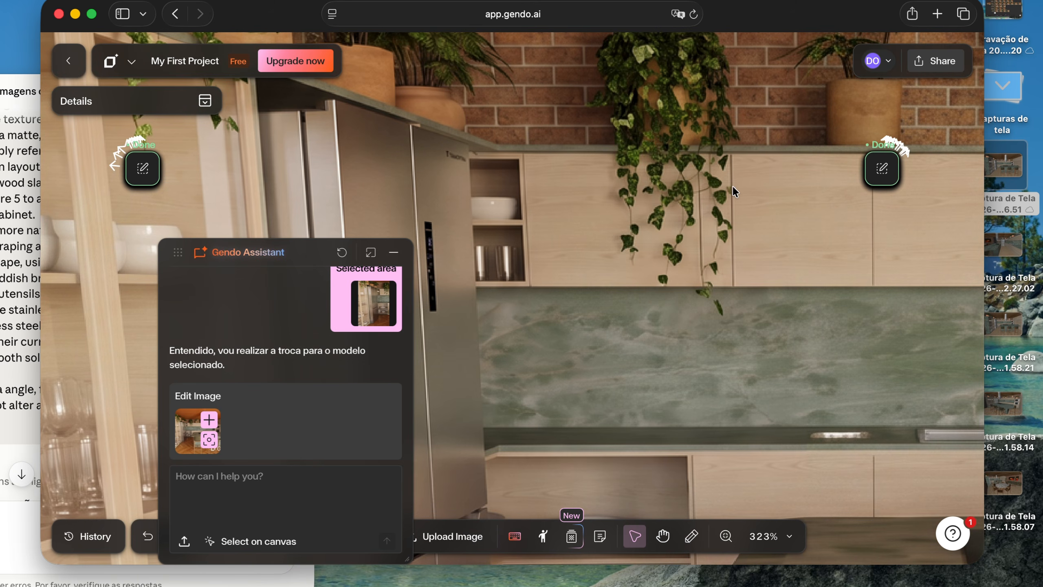
{"action": "scroll", "coordinate": [713, 230], "scroll_direction": "down", "scroll_amount": 10}
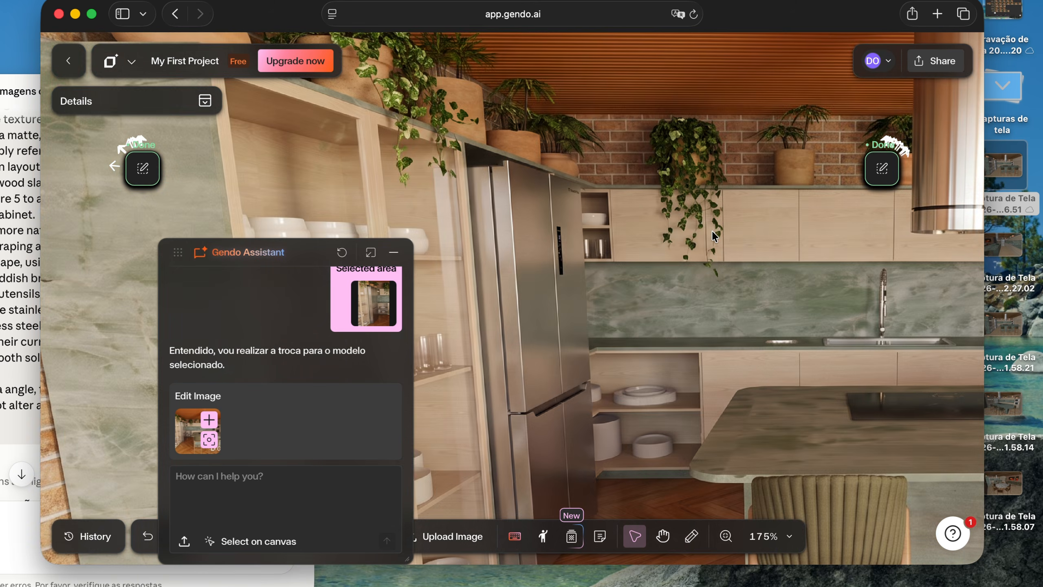
{"action": "scroll", "coordinate": [712, 230], "scroll_direction": "down", "scroll_amount": 4}
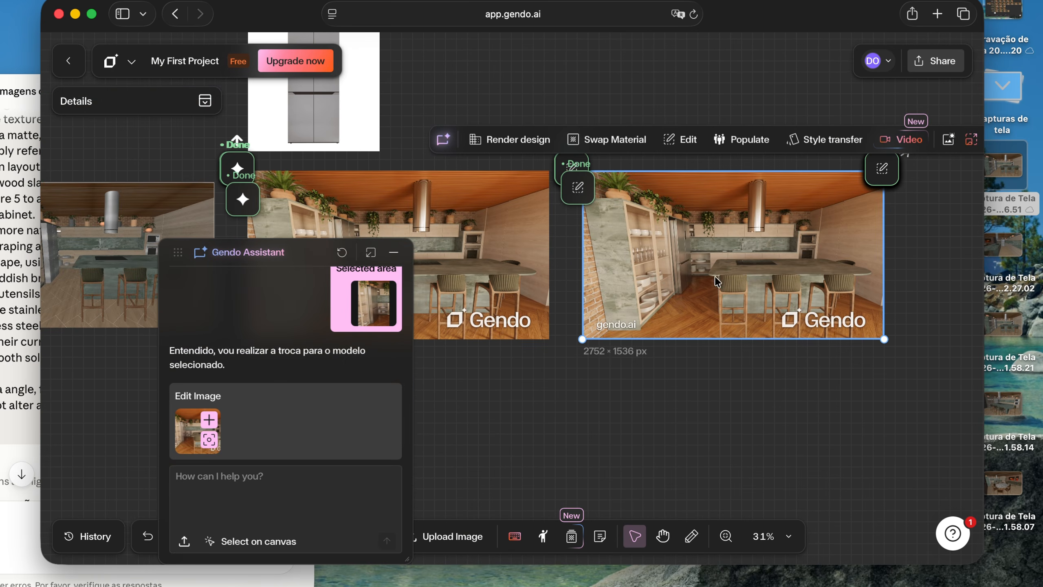
Download the edited kitchen render with the replaced refrigerator, proceeding on the Free plan without upgrading
{"action": "left_click", "coordinate": [679, 409]}
{"action": "scroll", "coordinate": [679, 408], "scroll_direction": "right", "scroll_amount": 3}
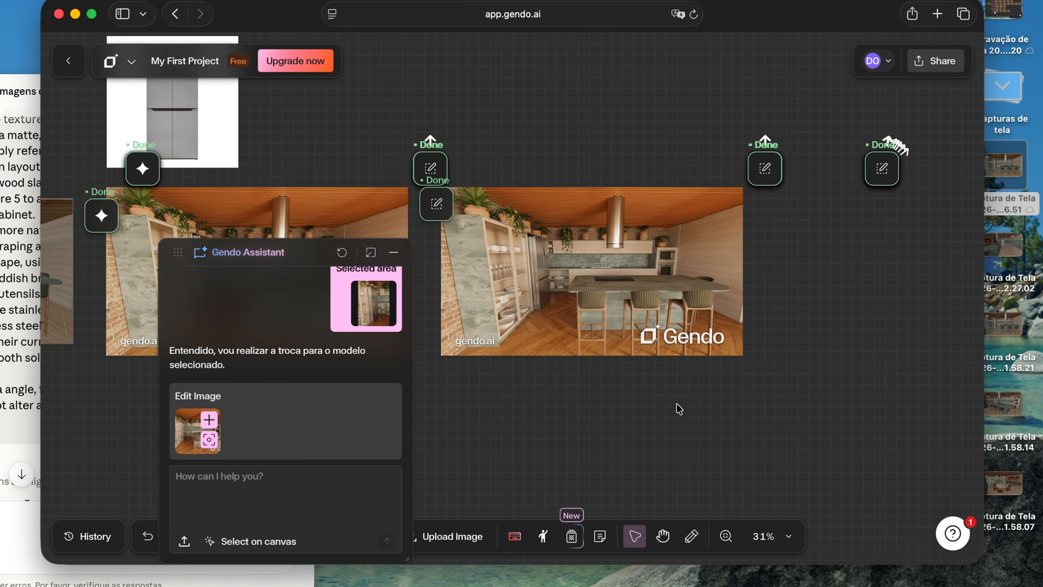
{"action": "left_click", "coordinate": [650, 315]}
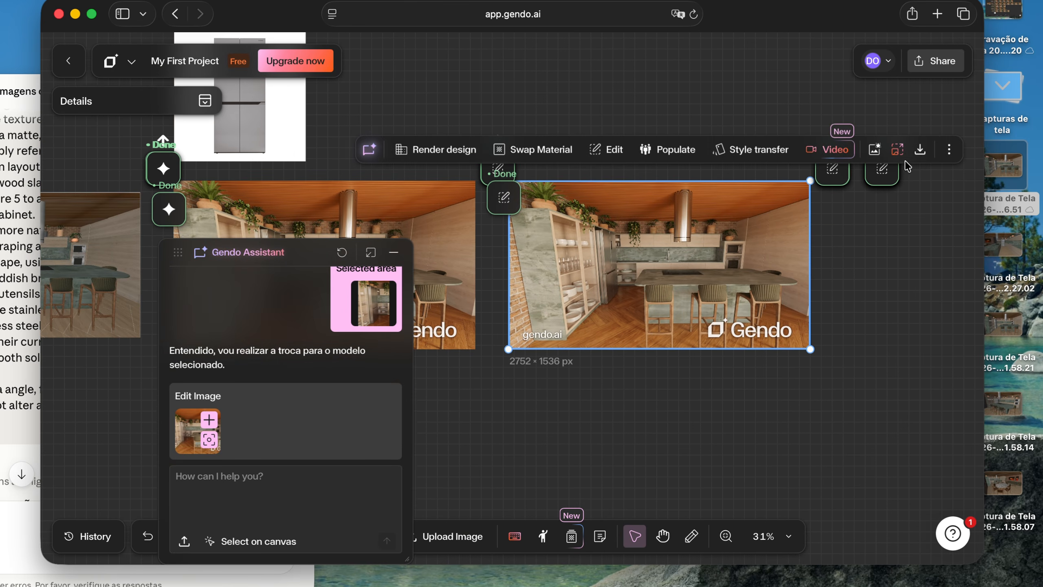
{"action": "left_click", "coordinate": [920, 149]}
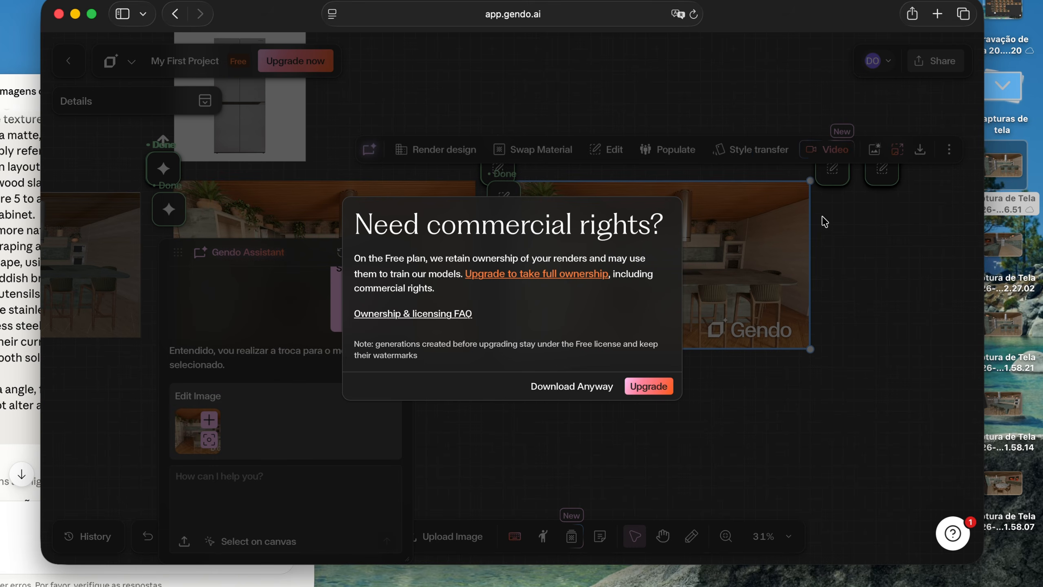
{"action": "left_click", "coordinate": [569, 388]}
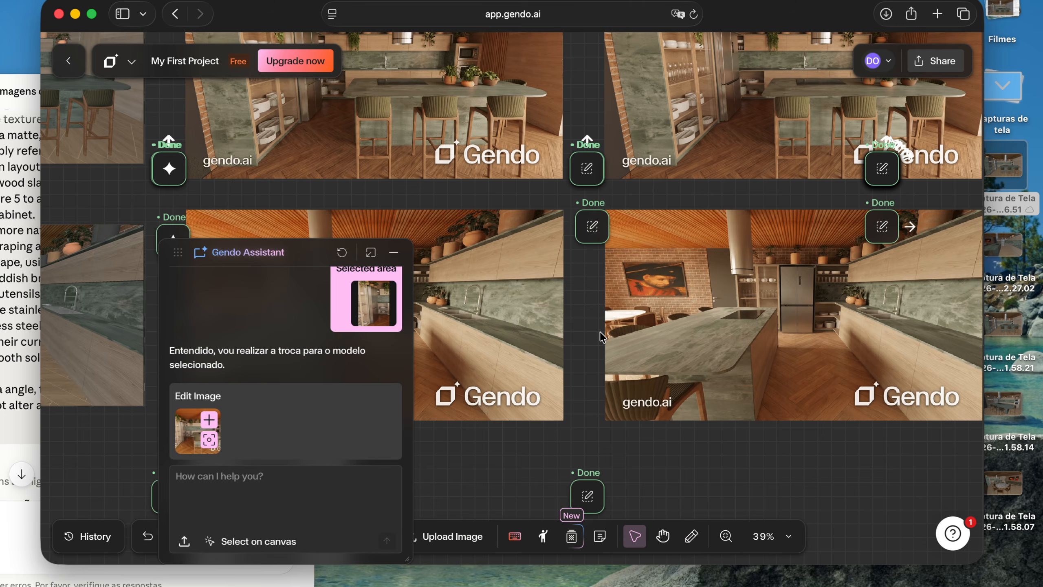
Examine the earlier kitchen view with the painting, from its source screenshot through its render to the refrigerator-replacement versions
{"action": "scroll", "coordinate": [600, 332], "scroll_direction": "right", "scroll_amount": 10}
{"action": "scroll", "coordinate": [600, 333], "scroll_direction": "left", "scroll_amount": 5}
{"action": "scroll", "coordinate": [599, 331], "scroll_direction": "left", "scroll_amount": 15}
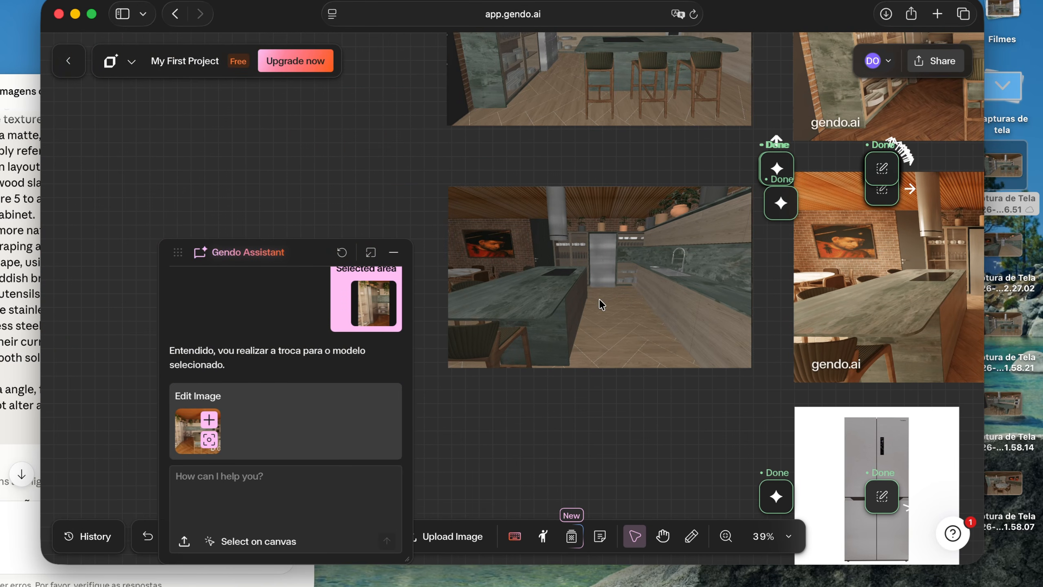
{"action": "scroll", "coordinate": [634, 293], "scroll_direction": "right", "scroll_amount": 10}
{"action": "scroll", "coordinate": [633, 296], "scroll_direction": "right", "scroll_amount": 6}
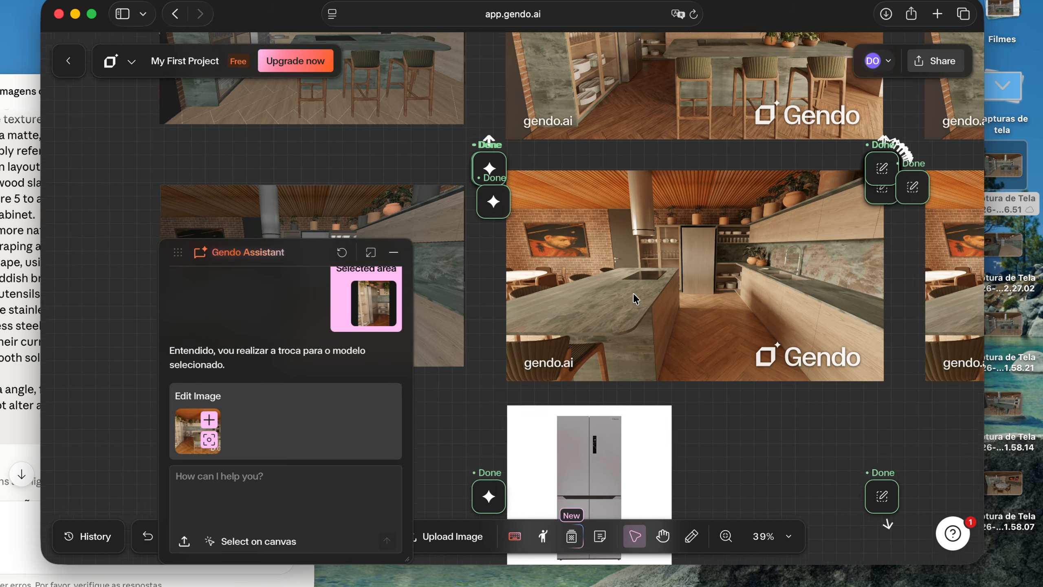
{"action": "scroll", "coordinate": [717, 305], "scroll_direction": "right", "scroll_amount": 9}
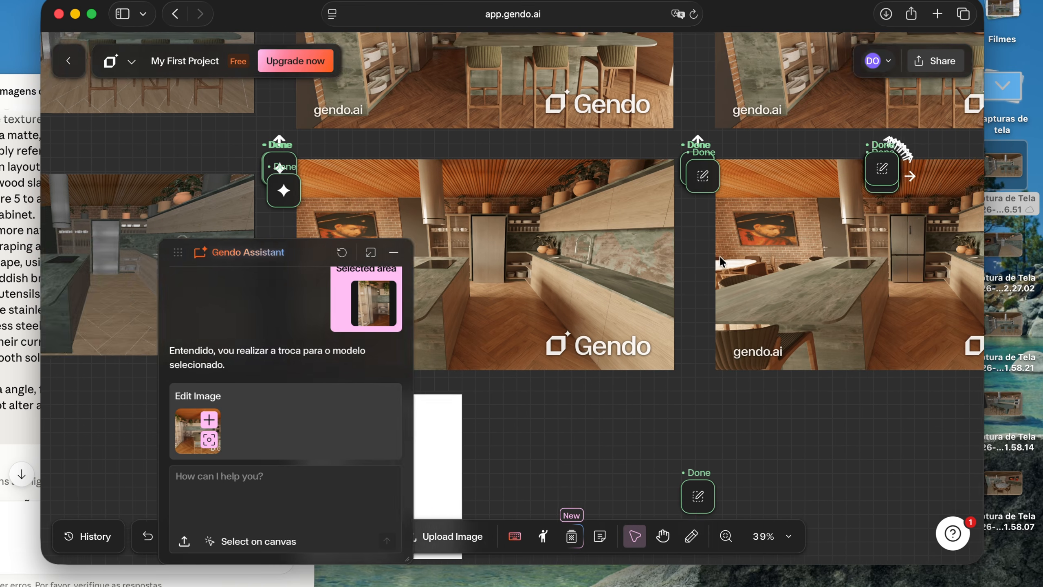
{"action": "scroll", "coordinate": [720, 256], "scroll_direction": "right", "scroll_amount": 5}
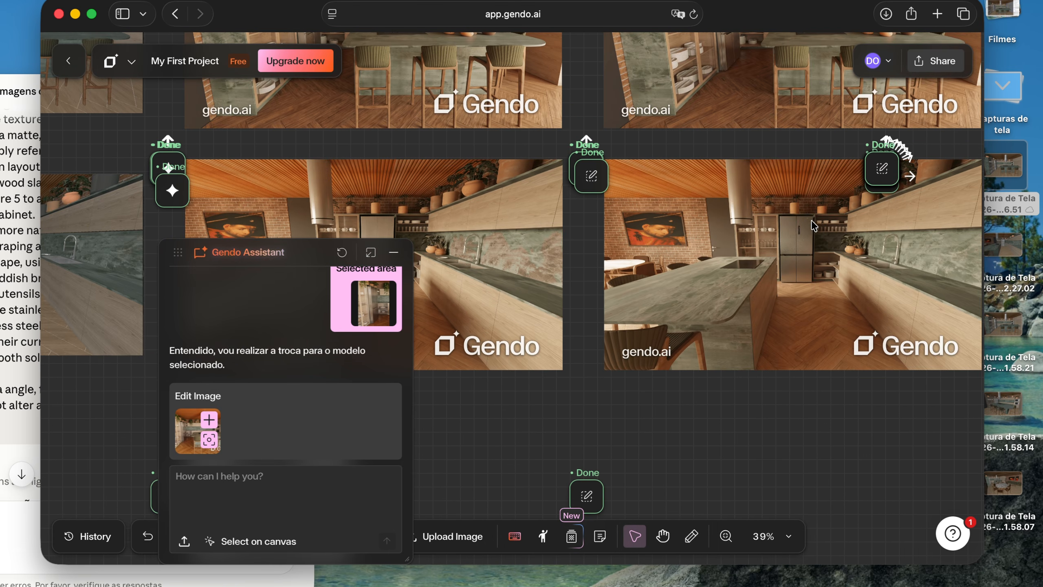
{"action": "scroll", "coordinate": [797, 237], "scroll_direction": "up", "scroll_amount": 10}
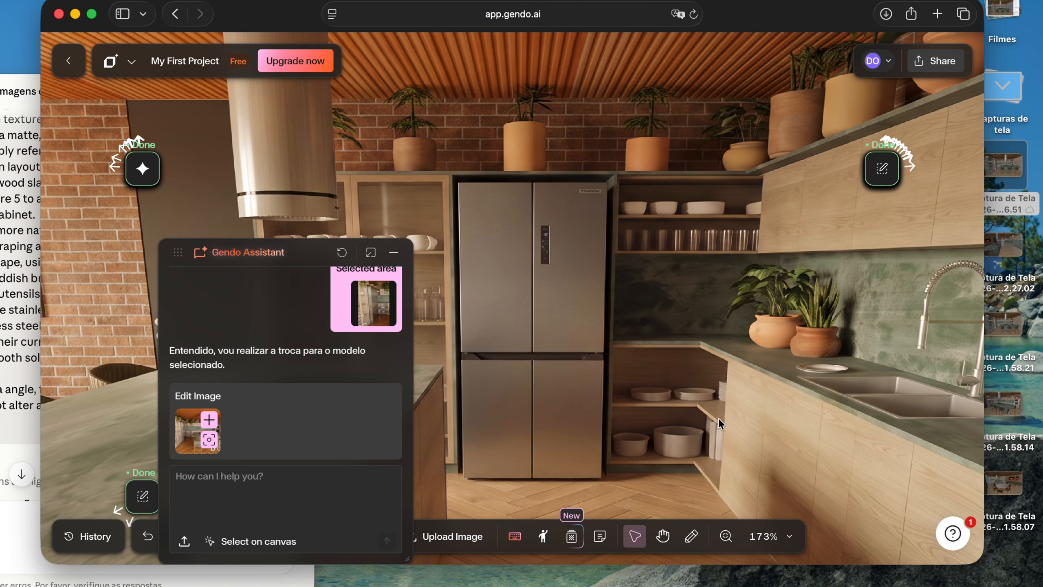
{"action": "scroll", "coordinate": [603, 327], "scroll_direction": "down", "scroll_amount": 10}
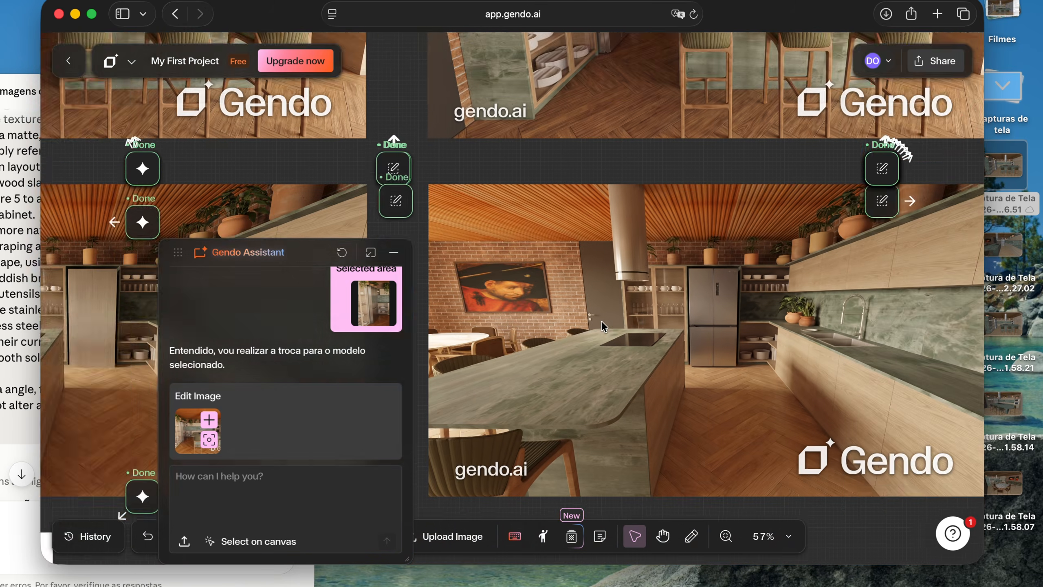
{"action": "scroll", "coordinate": [671, 333], "scroll_direction": "down", "scroll_amount": 4}
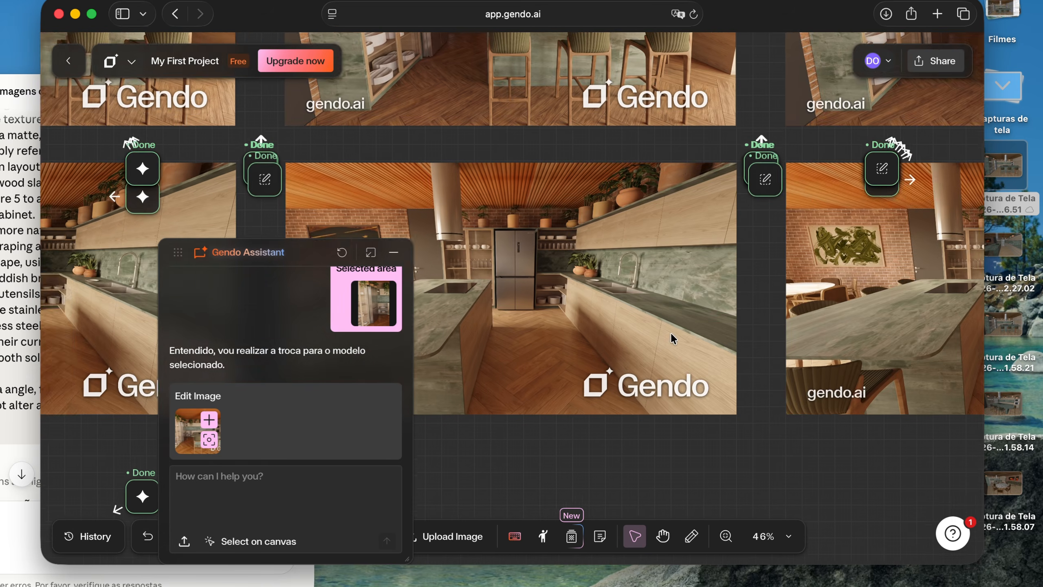
Compare the kitchen version with the portrait painting against those with the green abstract painting and with fruit beside the sink
{"action": "scroll", "coordinate": [671, 333], "scroll_direction": "right", "scroll_amount": 3}
{"action": "scroll", "coordinate": [588, 253], "scroll_direction": "up", "scroll_amount": 10}
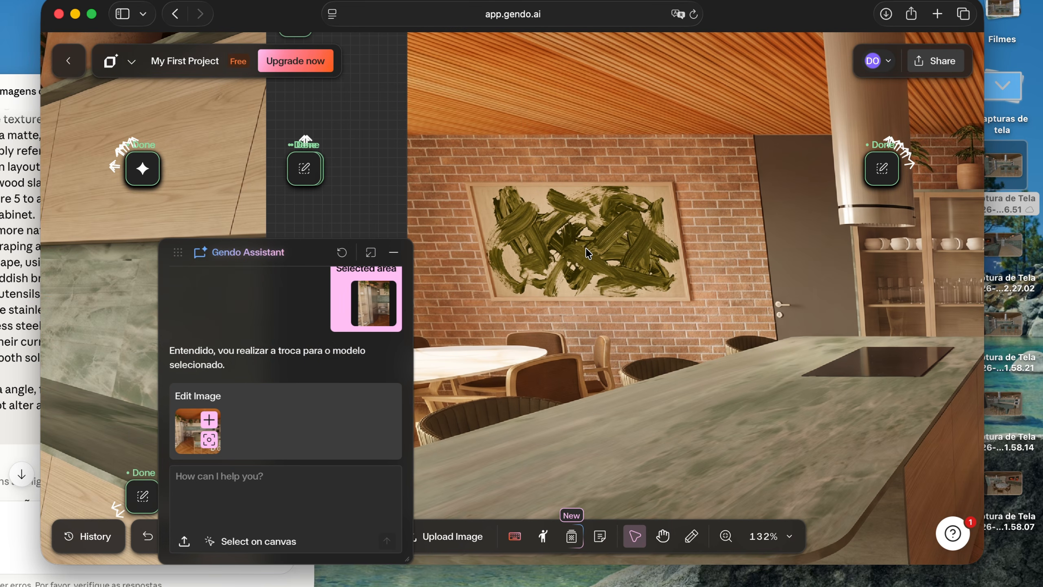
{"action": "scroll", "coordinate": [587, 253], "scroll_direction": "down", "scroll_amount": 5}
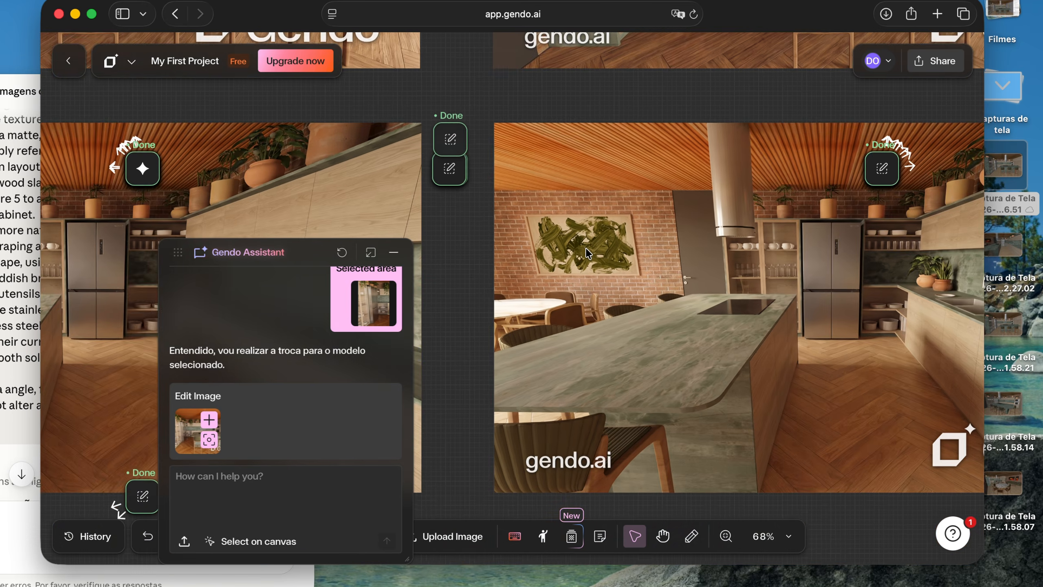
{"action": "scroll", "coordinate": [585, 253], "scroll_direction": "down", "scroll_amount": 1}
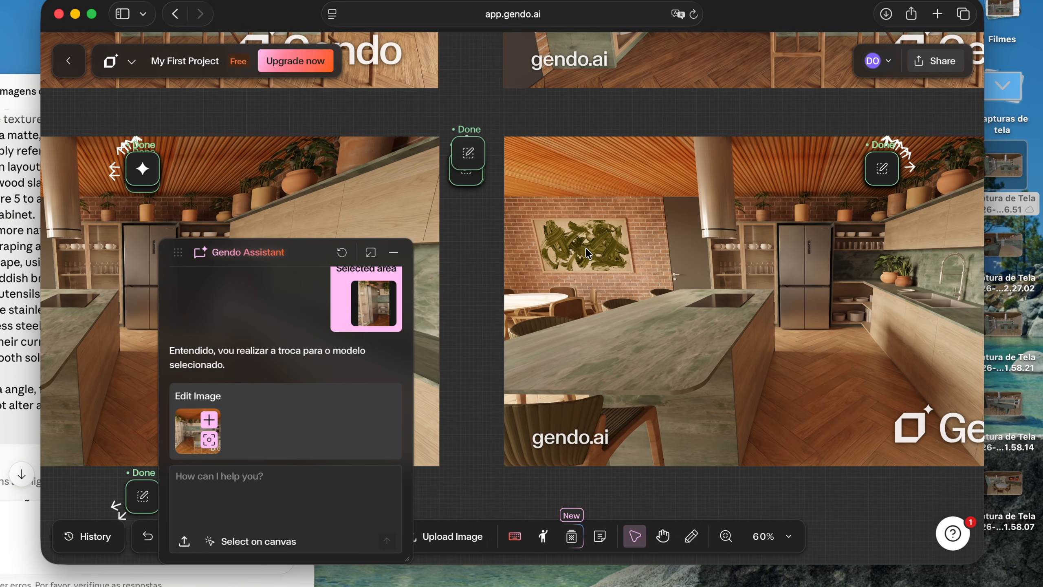
{"action": "scroll", "coordinate": [586, 248], "scroll_direction": "left", "scroll_amount": 5}
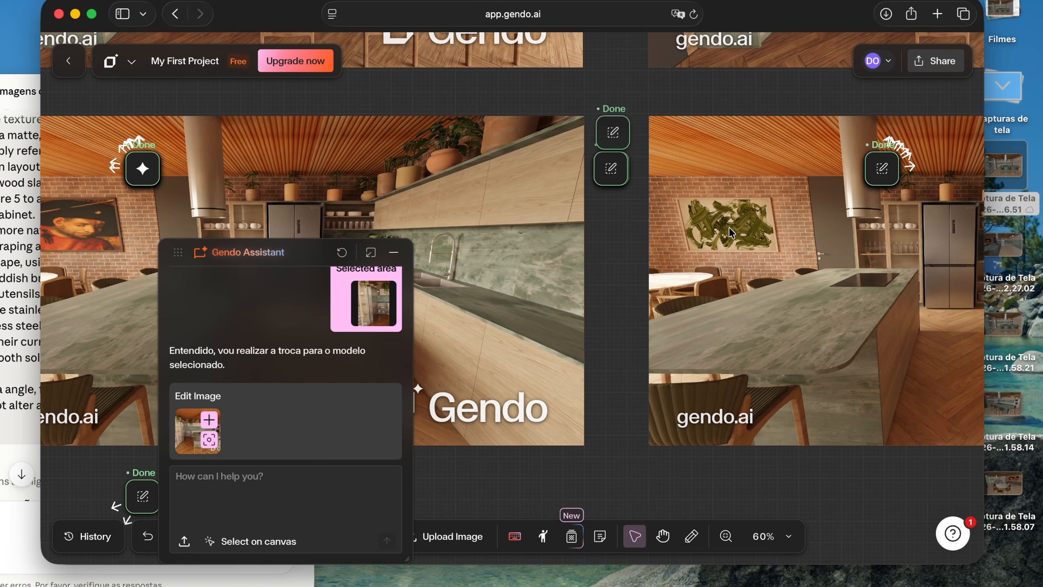
{"action": "scroll", "coordinate": [715, 232], "scroll_direction": "down", "scroll_amount": 6}
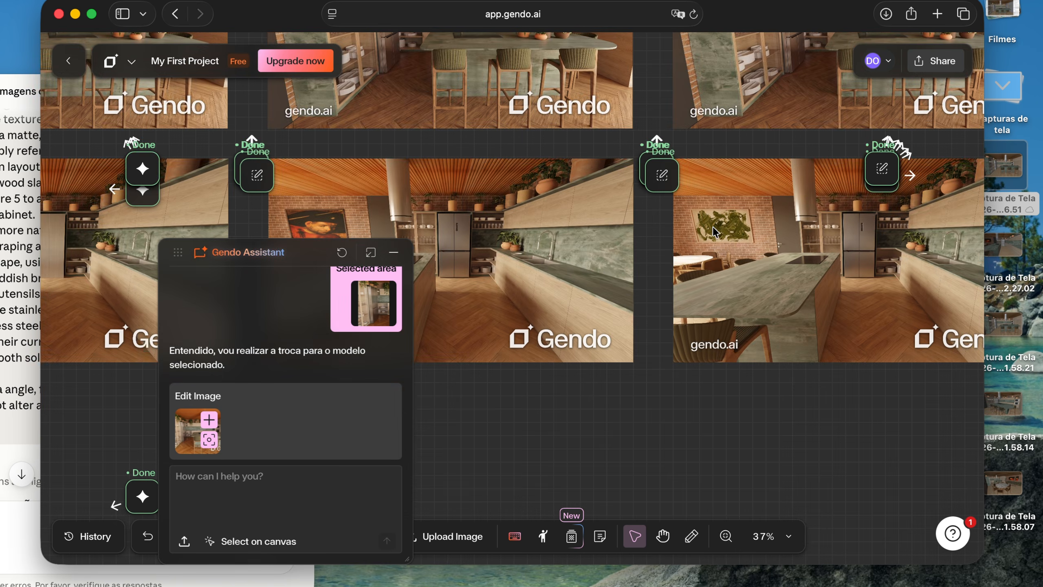
{"action": "scroll", "coordinate": [710, 232], "scroll_direction": "right", "scroll_amount": 3}
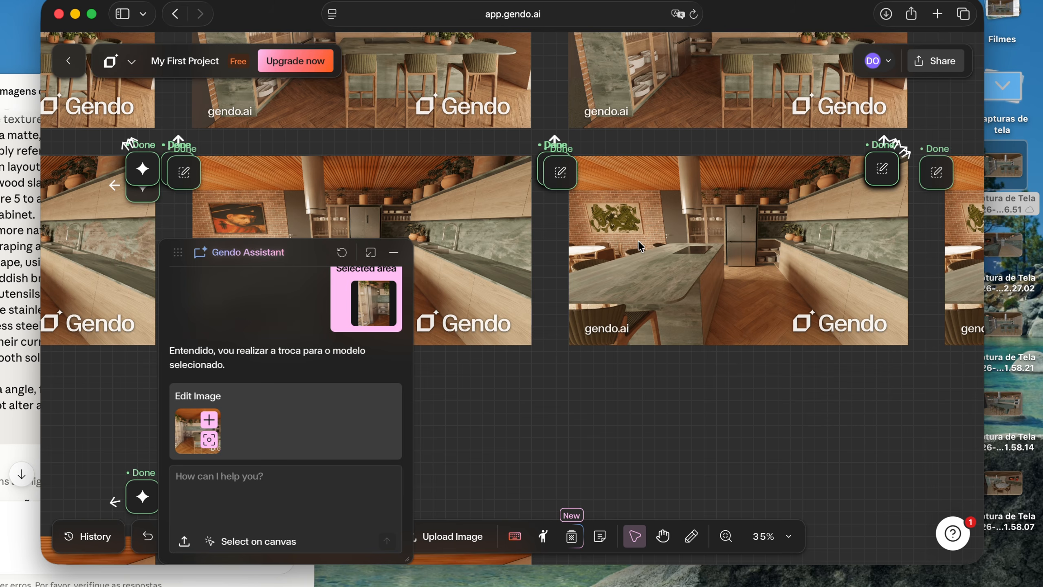
{"action": "scroll", "coordinate": [638, 246], "scroll_direction": "left", "scroll_amount": 3}
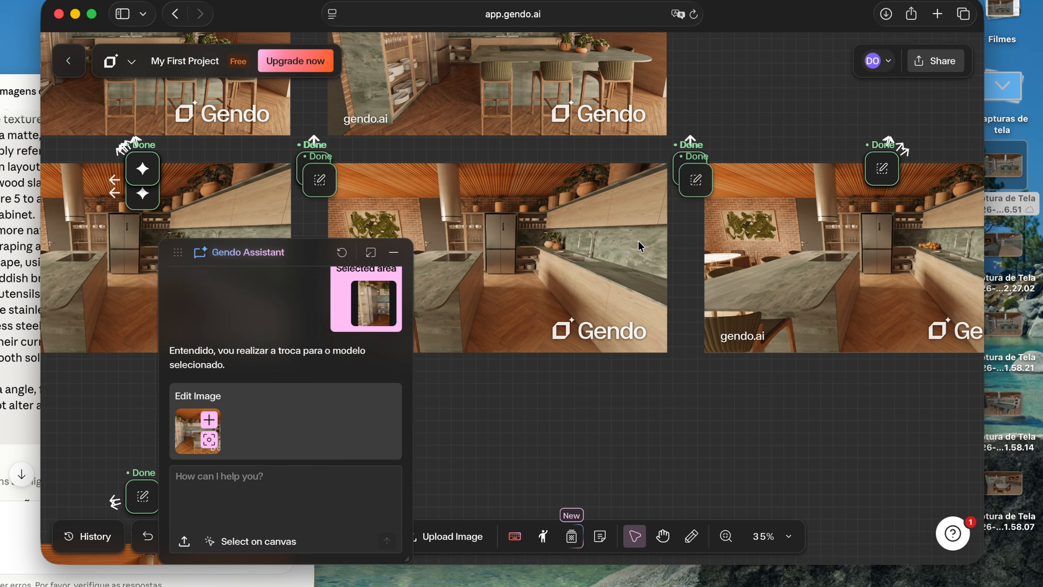
{"action": "scroll", "coordinate": [530, 248], "scroll_direction": "up", "scroll_amount": 5}
{"action": "scroll", "coordinate": [580, 243], "scroll_direction": "right", "scroll_amount": 10}
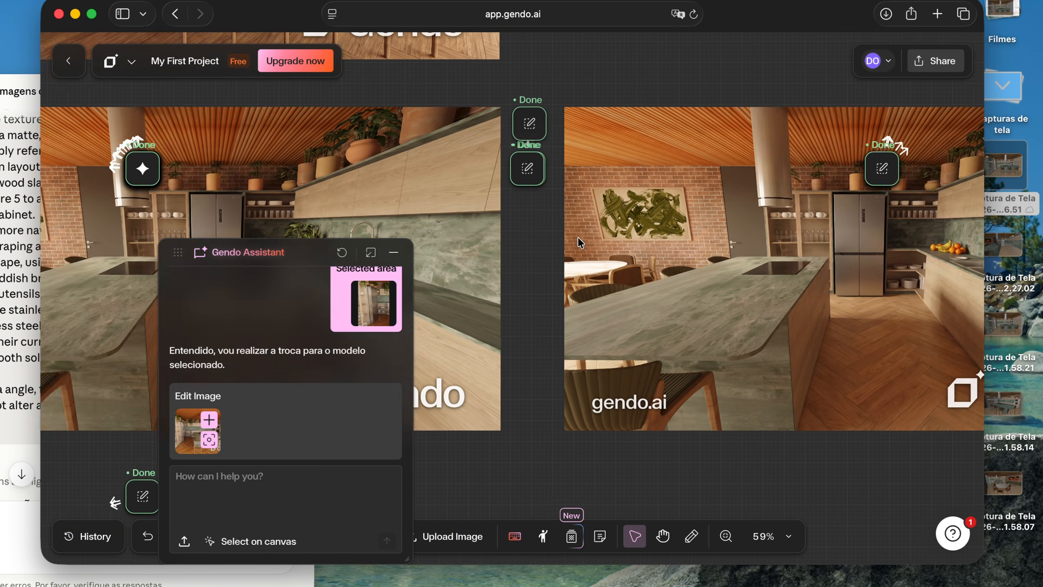
{"action": "scroll", "coordinate": [707, 246], "scroll_direction": "up", "scroll_amount": 8}
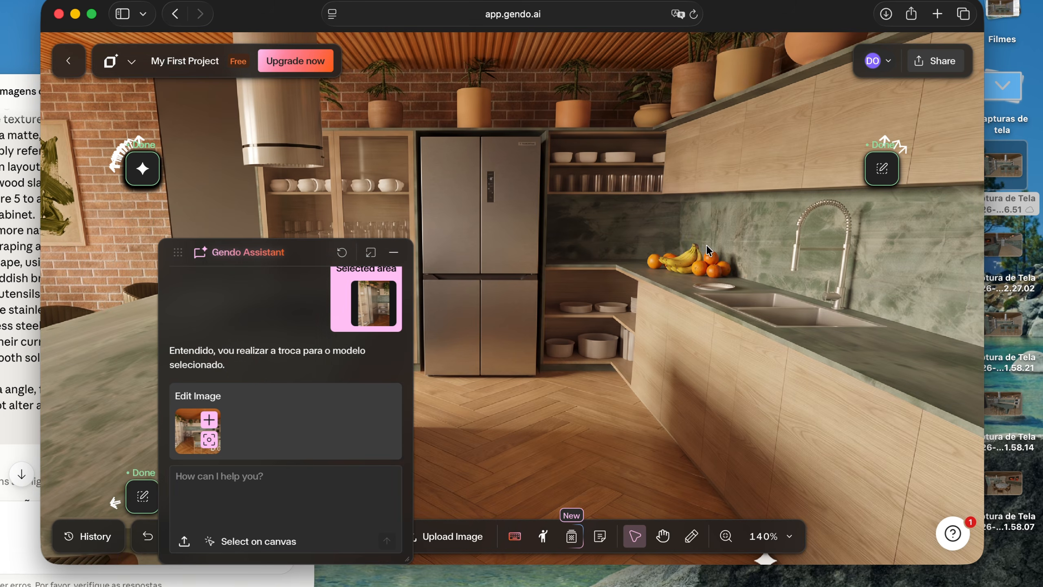
Examine the source screenshot of the dining area with the round marble table, beside its neighbouring renders
{"action": "scroll", "coordinate": [654, 246], "scroll_direction": "down", "scroll_amount": 6}
{"action": "scroll", "coordinate": [653, 246], "scroll_direction": "down", "scroll_amount": 4}
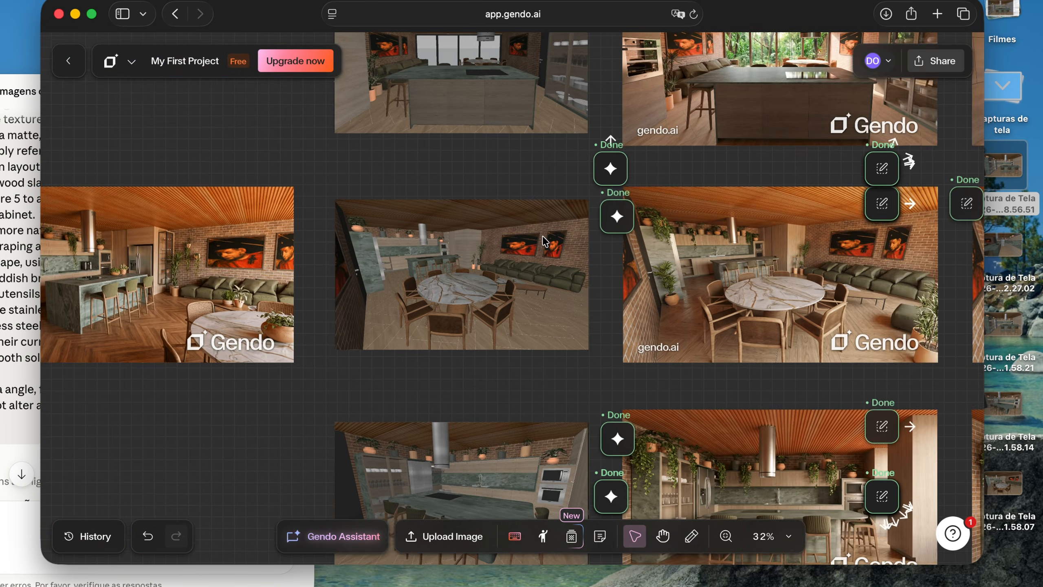
{"action": "scroll", "coordinate": [543, 236], "scroll_direction": "left", "scroll_amount": 4}
{"action": "scroll", "coordinate": [543, 237], "scroll_direction": "right", "scroll_amount": 2}
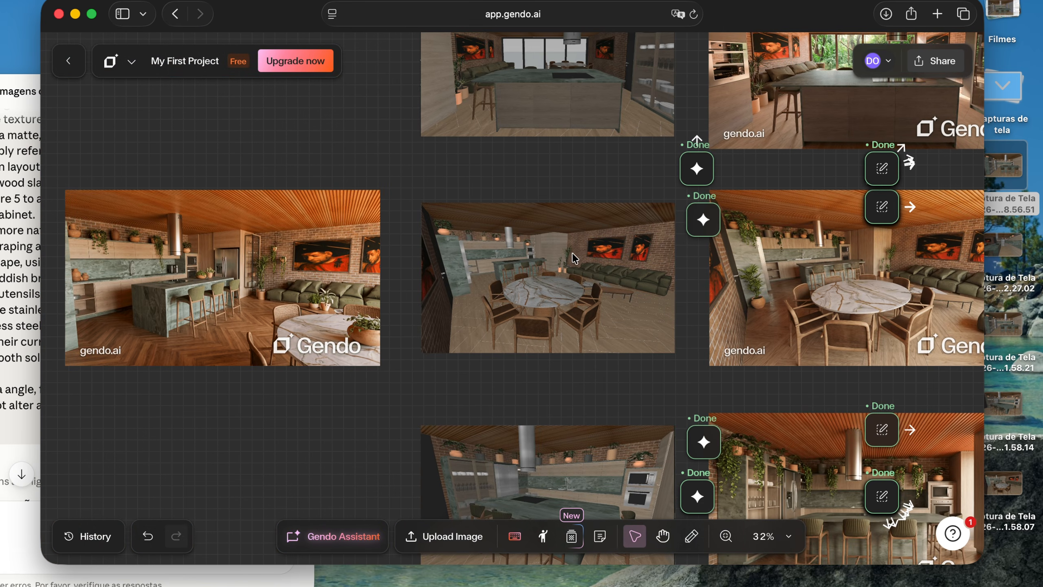
{"action": "scroll", "coordinate": [573, 253], "scroll_direction": "up", "scroll_amount": 5}
{"action": "scroll", "coordinate": [655, 357], "scroll_direction": "down", "scroll_amount": 3}
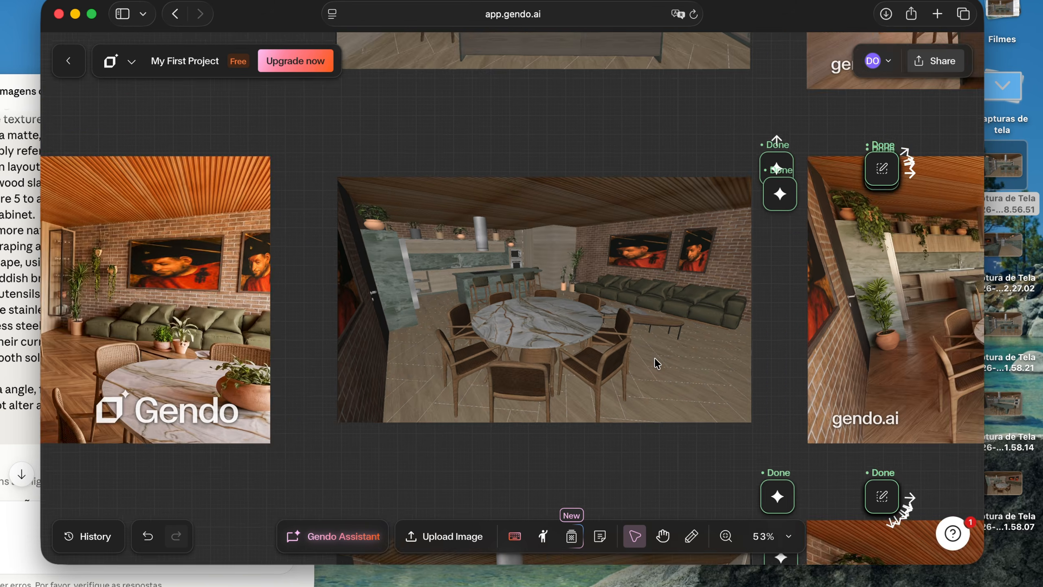
{"action": "scroll", "coordinate": [655, 359], "scroll_direction": "down", "scroll_amount": 6}
{"action": "scroll", "coordinate": [656, 363], "scroll_direction": "up", "scroll_amount": 5}
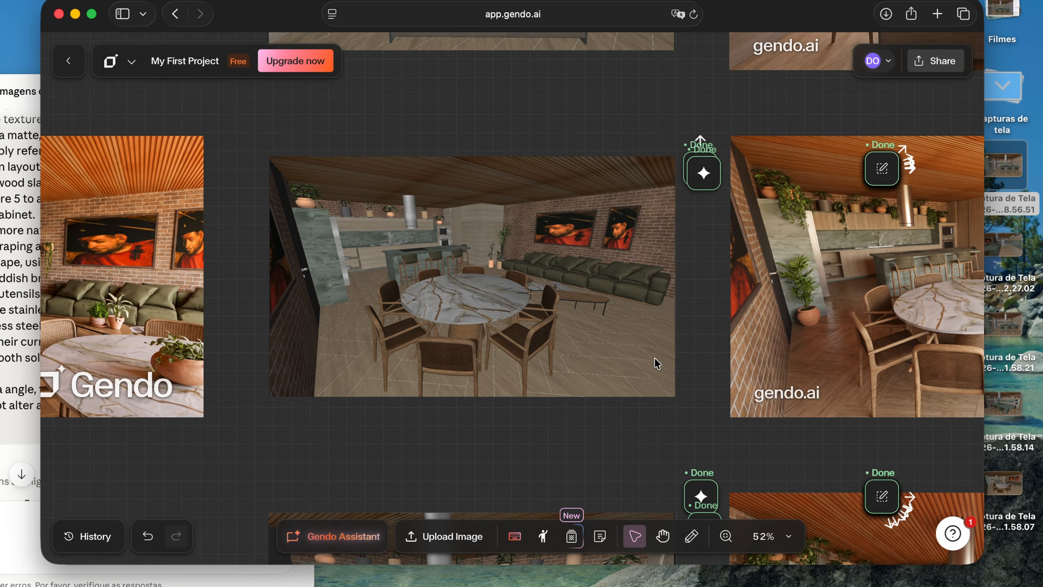
Examine the wide kitchen and living room render beside the dining screenshot, including its refrigerator, glass cabinet, plants and island
{"action": "scroll", "coordinate": [362, 270], "scroll_direction": "left", "scroll_amount": 10}
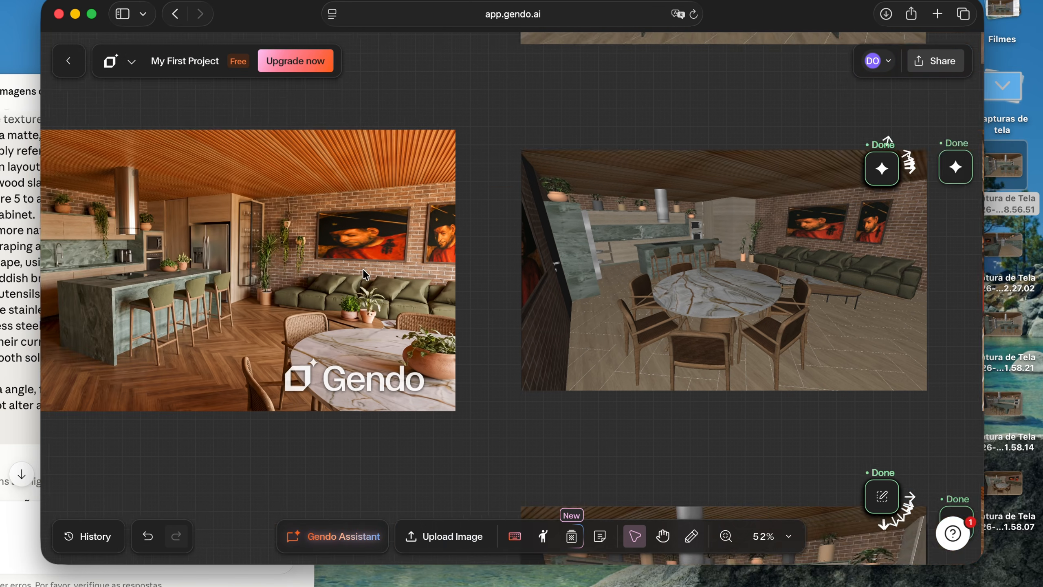
{"action": "scroll", "coordinate": [460, 267], "scroll_direction": "up", "scroll_amount": 10}
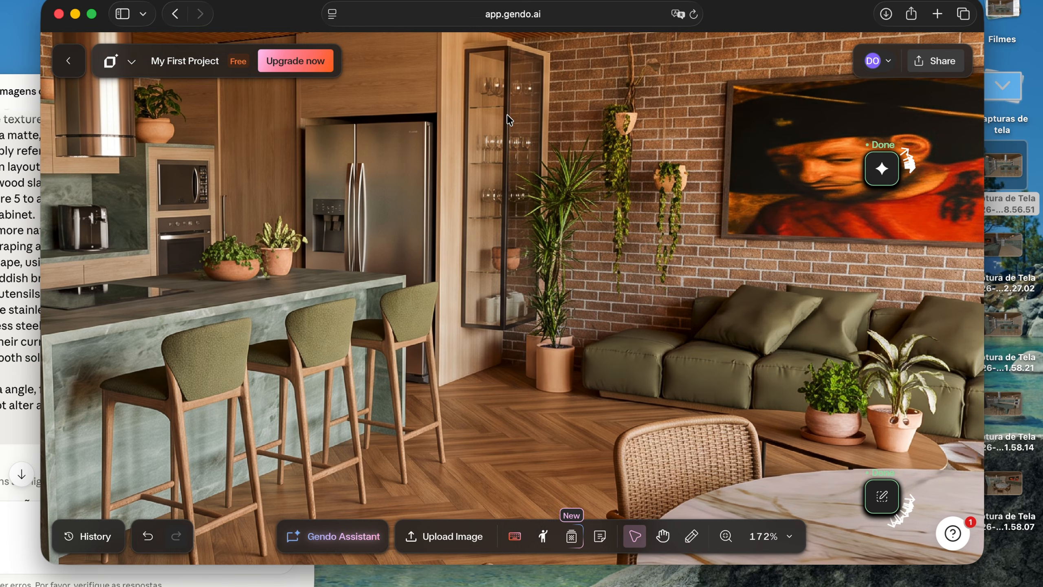
{"action": "scroll", "coordinate": [508, 119], "scroll_direction": "down", "scroll_amount": 10}
{"action": "scroll", "coordinate": [508, 116], "scroll_direction": "up", "scroll_amount": 3}
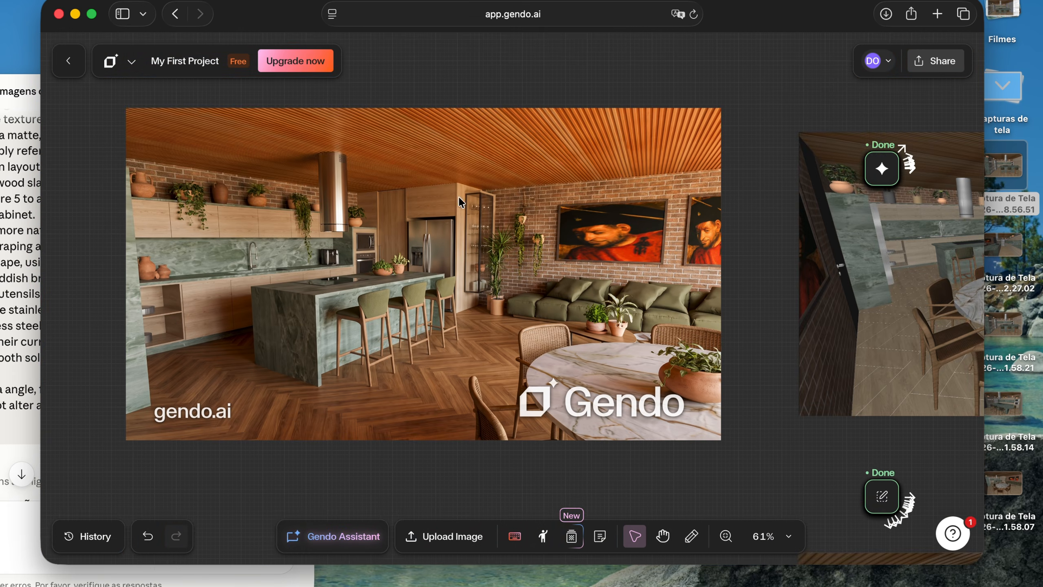
{"action": "scroll", "coordinate": [407, 234], "scroll_direction": "right", "scroll_amount": 3}
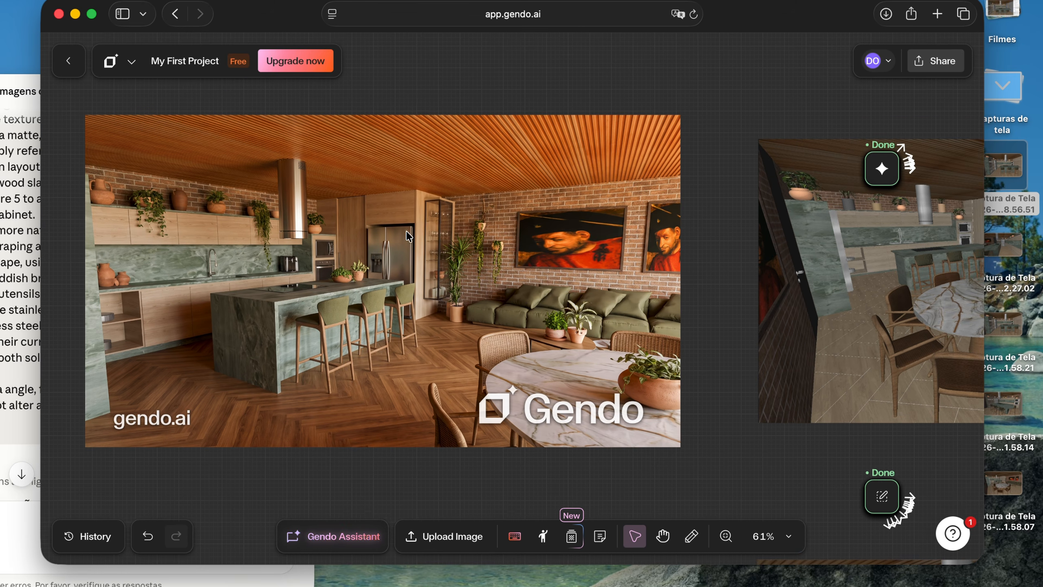
{"action": "scroll", "coordinate": [395, 274], "scroll_direction": "right", "scroll_amount": 3}
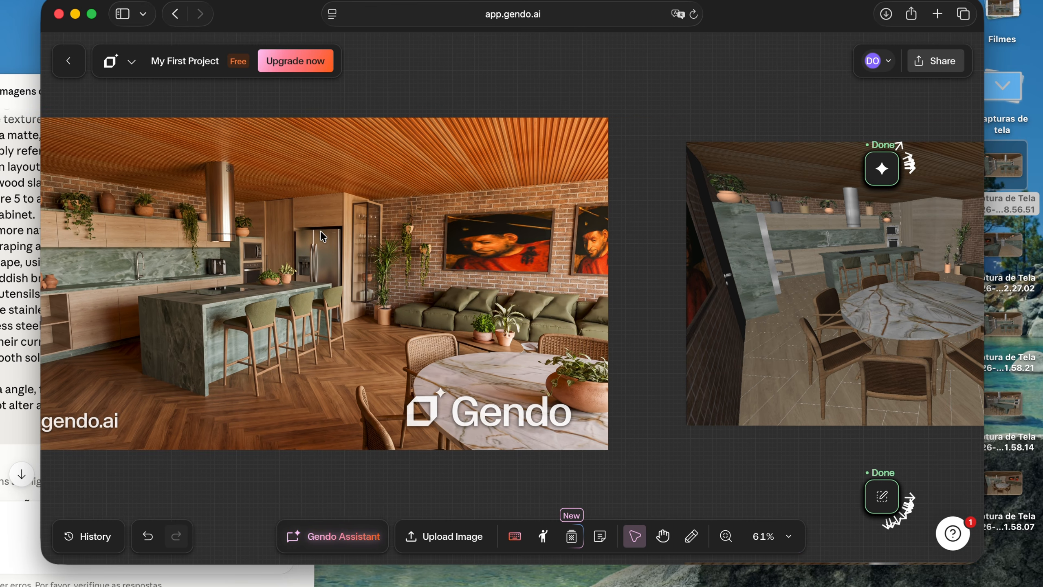
{"action": "scroll", "coordinate": [312, 253], "scroll_direction": "left", "scroll_amount": 5}
{"action": "scroll", "coordinate": [450, 275], "scroll_direction": "right", "scroll_amount": 15}
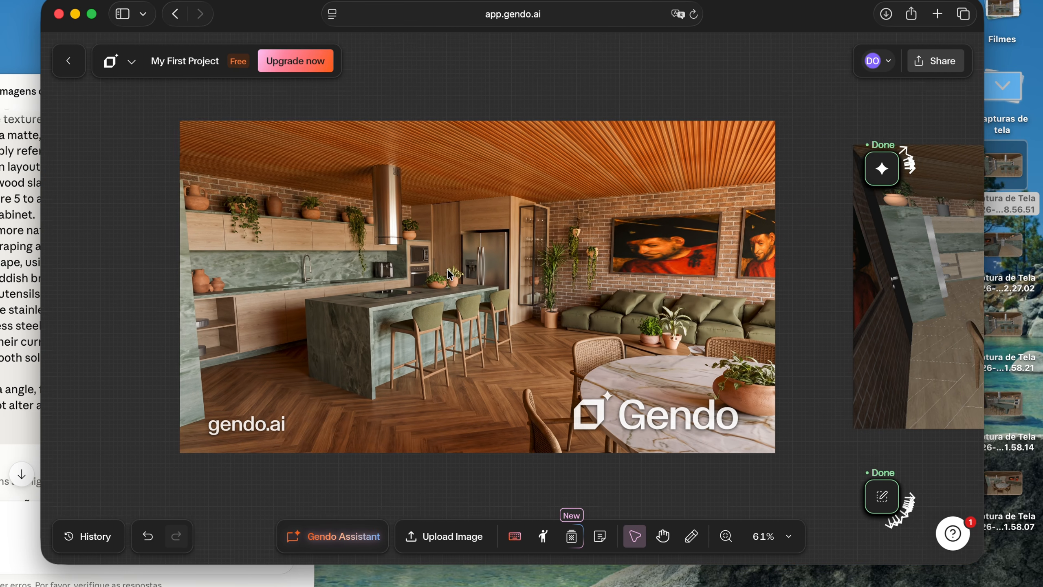
{"action": "scroll", "coordinate": [449, 274], "scroll_direction": "left", "scroll_amount": 12}
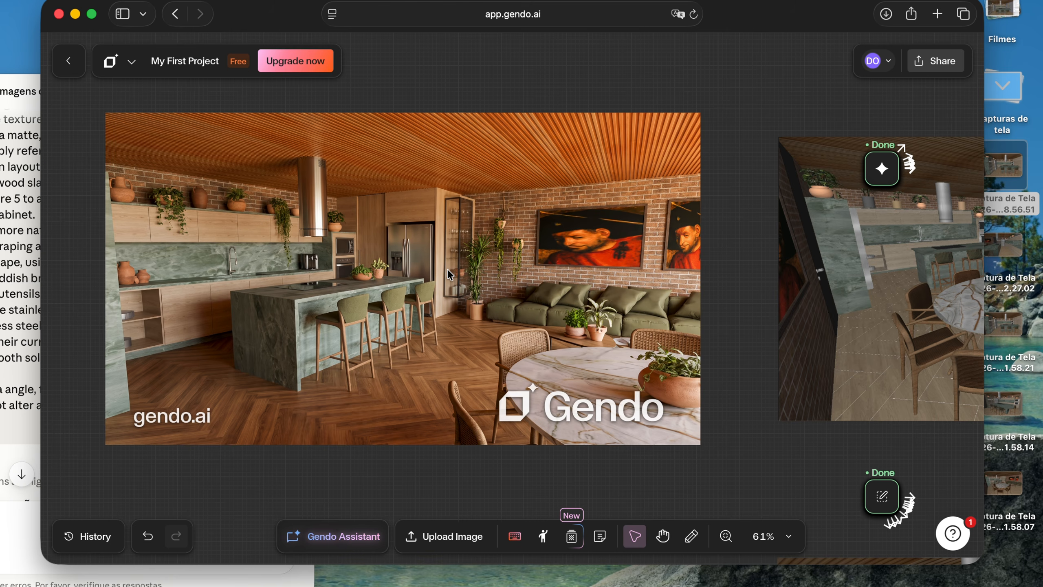
Compare the dining area's source screenshot and first render with the edited versions lacking the foreground pouf and plant
{"action": "scroll", "coordinate": [447, 269], "scroll_direction": "right", "scroll_amount": 18}
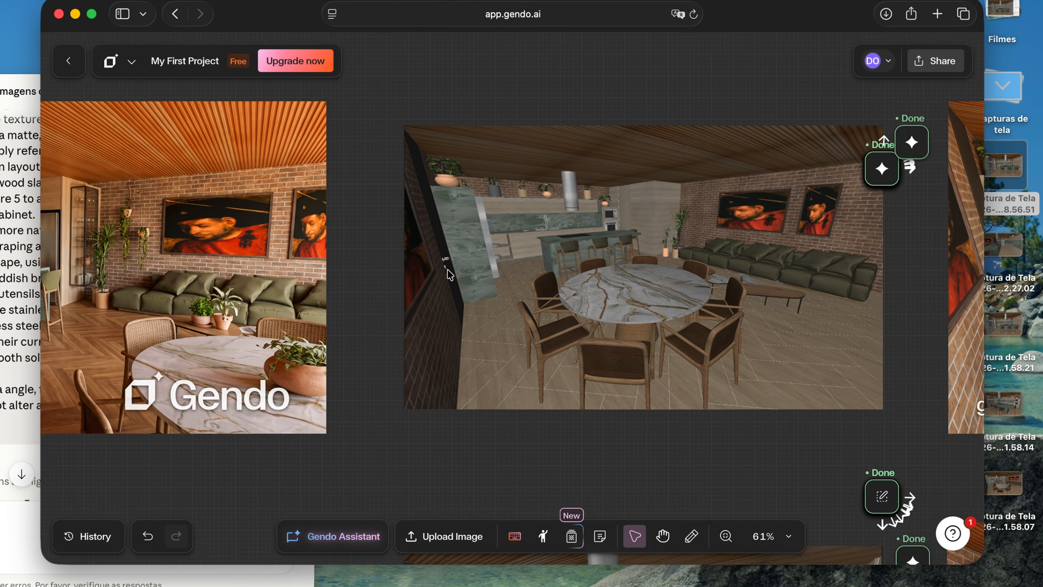
{"action": "scroll", "coordinate": [450, 274], "scroll_direction": "right", "scroll_amount": 6}
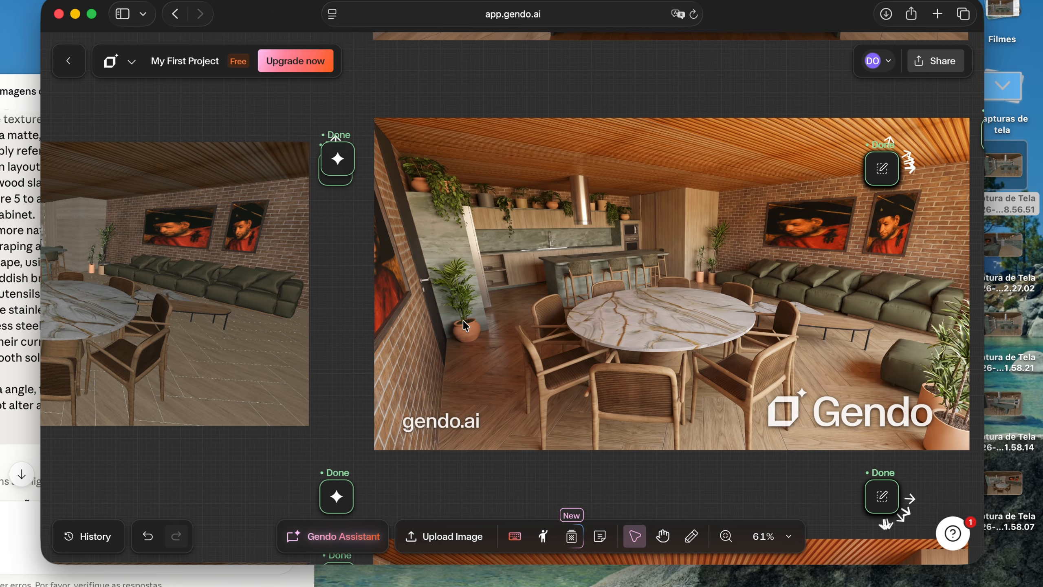
{"action": "scroll", "coordinate": [463, 320], "scroll_direction": "right", "scroll_amount": 14}
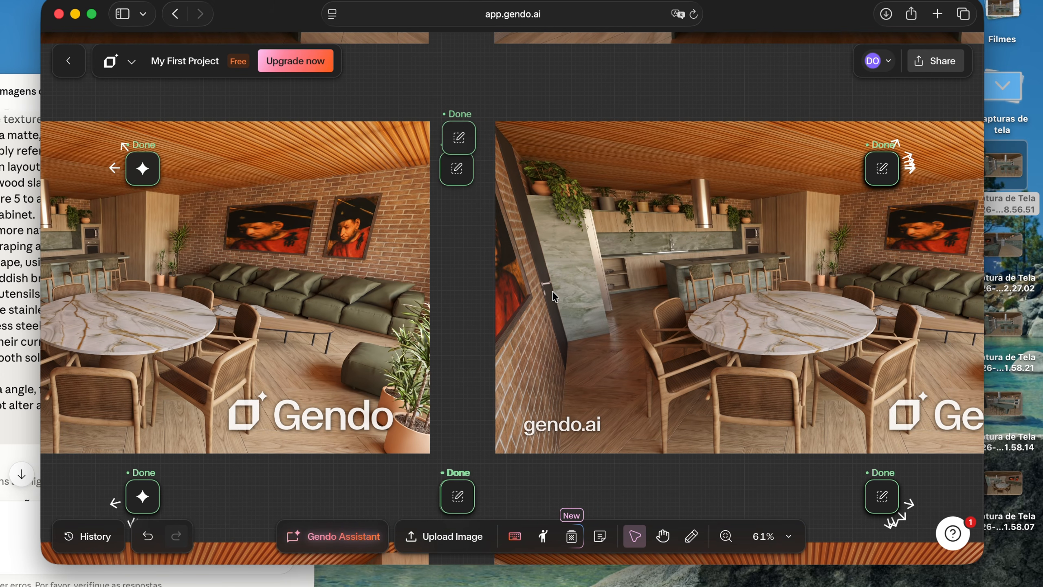
{"action": "scroll", "coordinate": [552, 290], "scroll_direction": "right", "scroll_amount": 20}
{"action": "scroll", "coordinate": [831, 352], "scroll_direction": "right", "scroll_amount": 9}
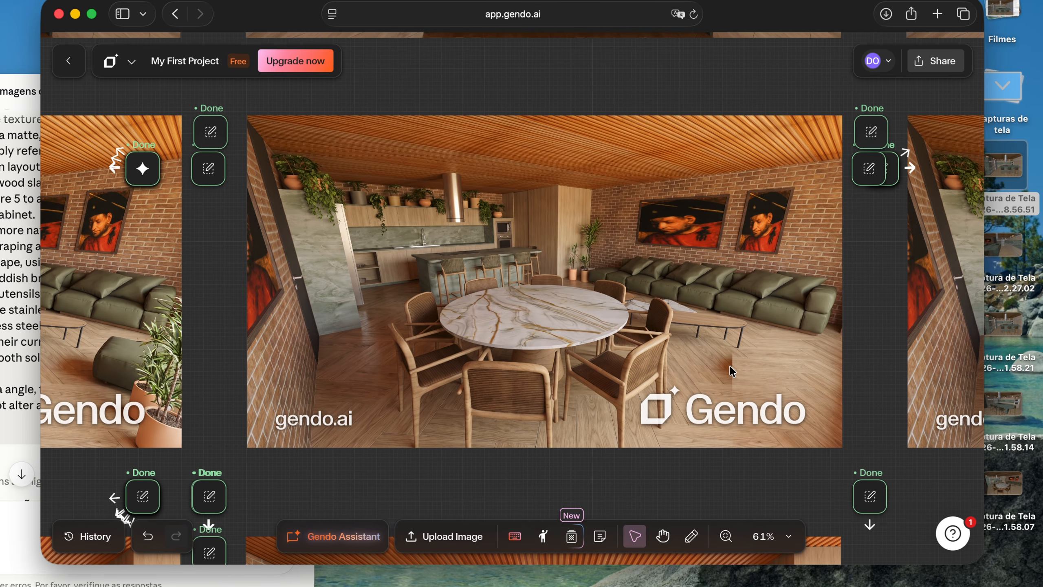
{"action": "scroll", "coordinate": [731, 371], "scroll_direction": "up", "scroll_amount": 5}
{"action": "scroll", "coordinate": [716, 361], "scroll_direction": "down", "scroll_amount": 5}
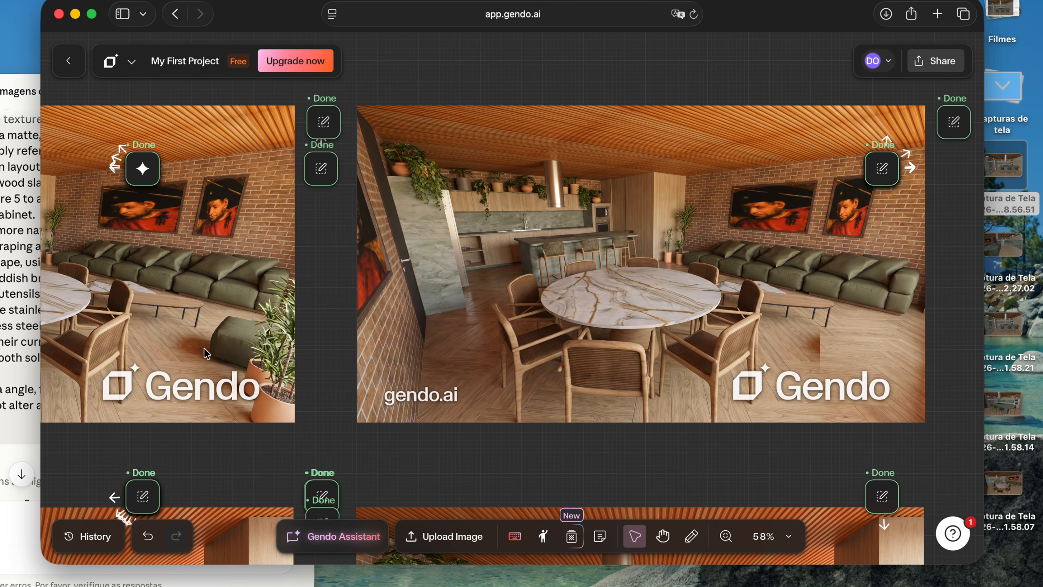
{"action": "scroll", "coordinate": [666, 347], "scroll_direction": "right", "scroll_amount": 15}
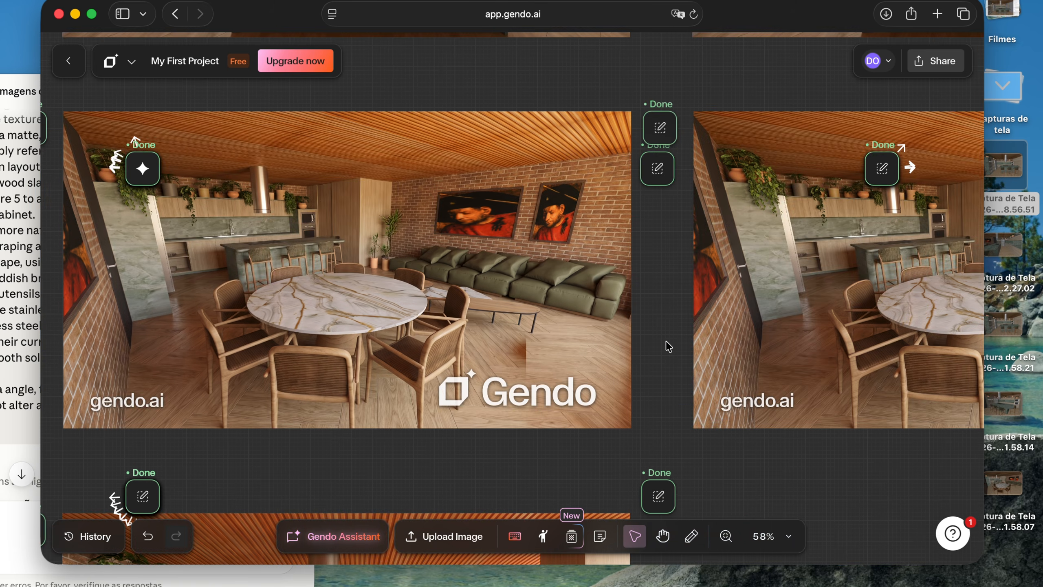
Compare the dining area versions with green abstract paintings, the cleaned-up floor and the blue-grey stone tabletop
{"action": "scroll", "coordinate": [669, 346], "scroll_direction": "right", "scroll_amount": 3}
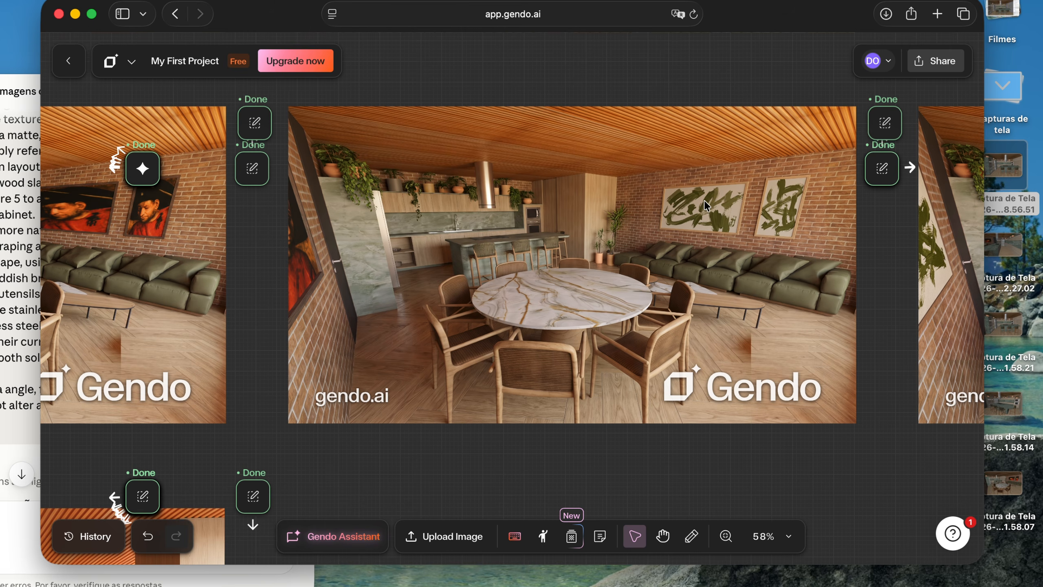
{"action": "scroll", "coordinate": [703, 205], "scroll_direction": "left", "scroll_amount": 5}
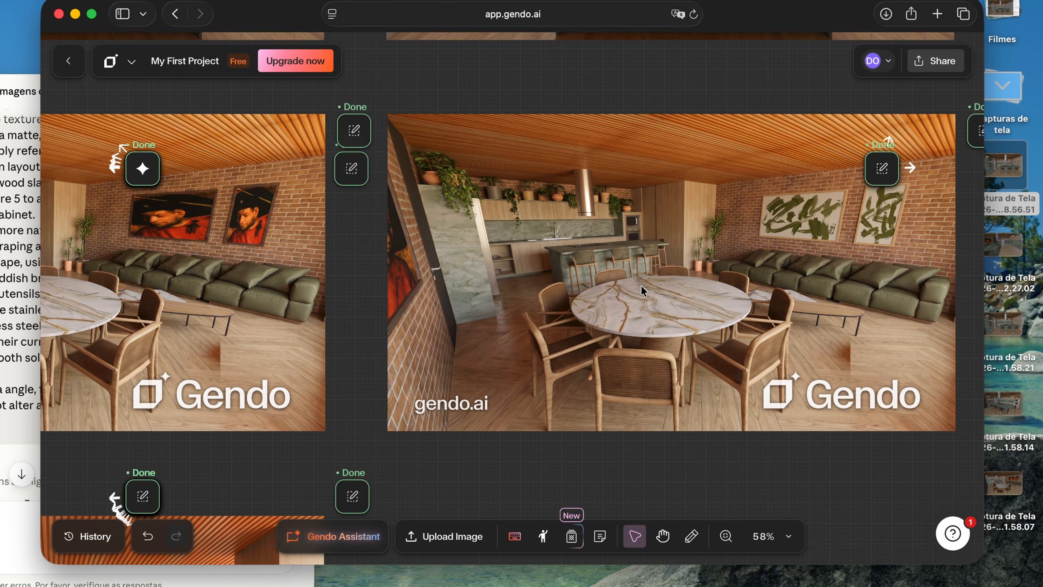
{"action": "scroll", "coordinate": [803, 334], "scroll_direction": "right", "scroll_amount": 10}
{"action": "scroll", "coordinate": [803, 334], "scroll_direction": "left", "scroll_amount": 10}
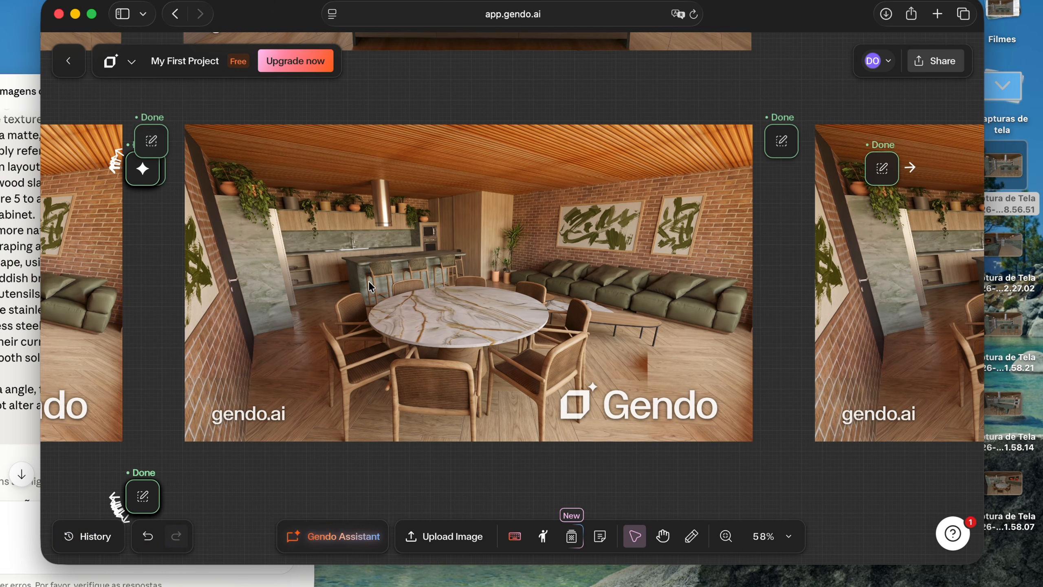
{"action": "scroll", "coordinate": [651, 228], "scroll_direction": "right", "scroll_amount": 10}
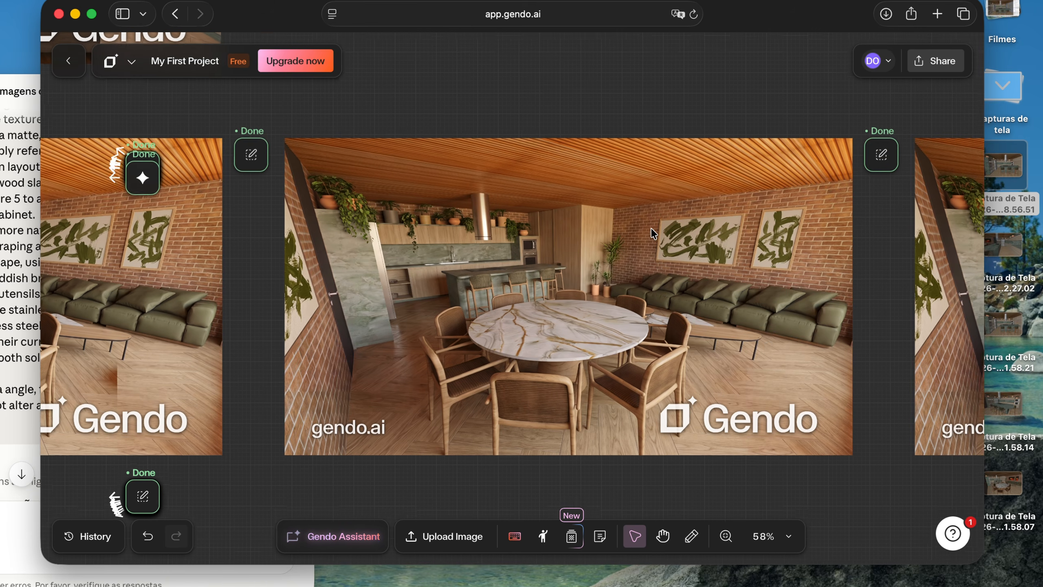
{"action": "scroll", "coordinate": [745, 406], "scroll_direction": "left", "scroll_amount": 5}
{"action": "scroll", "coordinate": [745, 405], "scroll_direction": "right", "scroll_amount": 2}
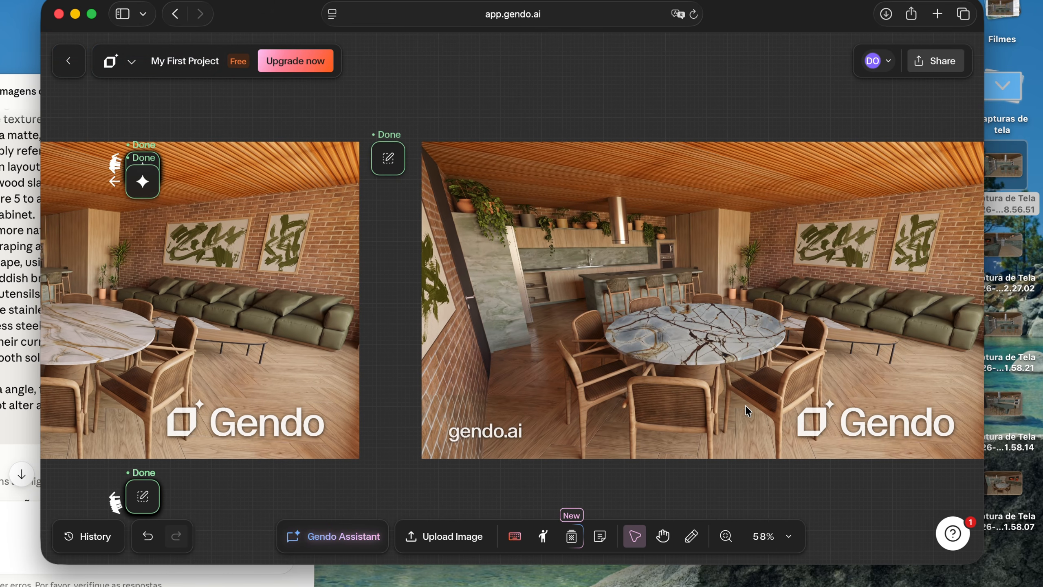
{"action": "scroll", "coordinate": [650, 330], "scroll_direction": "right", "scroll_amount": 2}
{"action": "scroll", "coordinate": [530, 335], "scroll_direction": "left", "scroll_amount": 3}
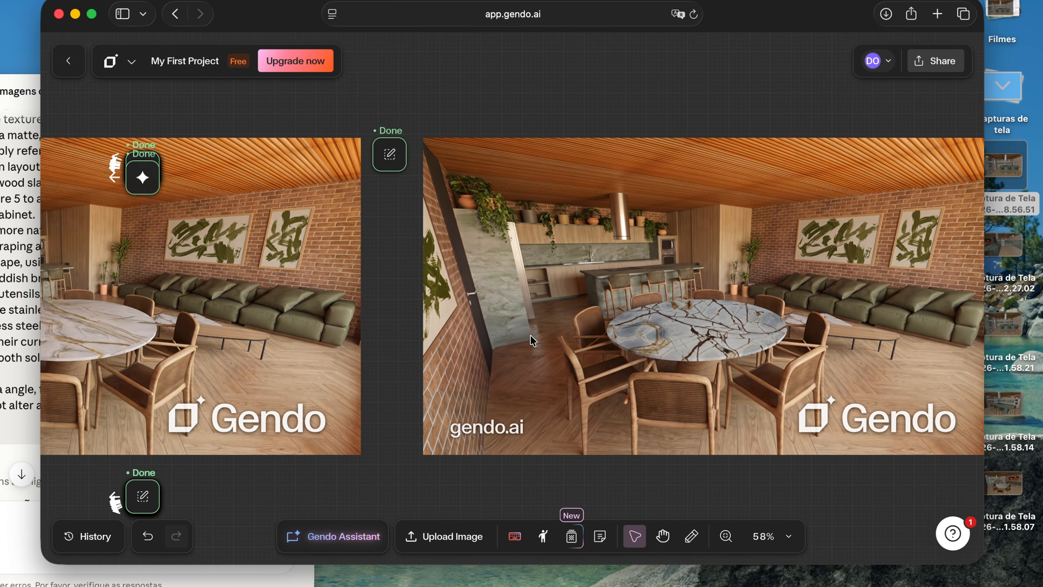
Compare the veined stone texture sample with the round tabletop in the last dining area version, and view the project's rows
{"action": "scroll", "coordinate": [530, 335], "scroll_direction": "down", "scroll_amount": 8}
{"action": "scroll", "coordinate": [530, 334], "scroll_direction": "up", "scroll_amount": 6}
{"action": "scroll", "coordinate": [529, 335], "scroll_direction": "down", "scroll_amount": 3}
{"action": "scroll", "coordinate": [530, 335], "scroll_direction": "left", "scroll_amount": 4}
{"action": "scroll", "coordinate": [533, 341], "scroll_direction": "up", "scroll_amount": 10}
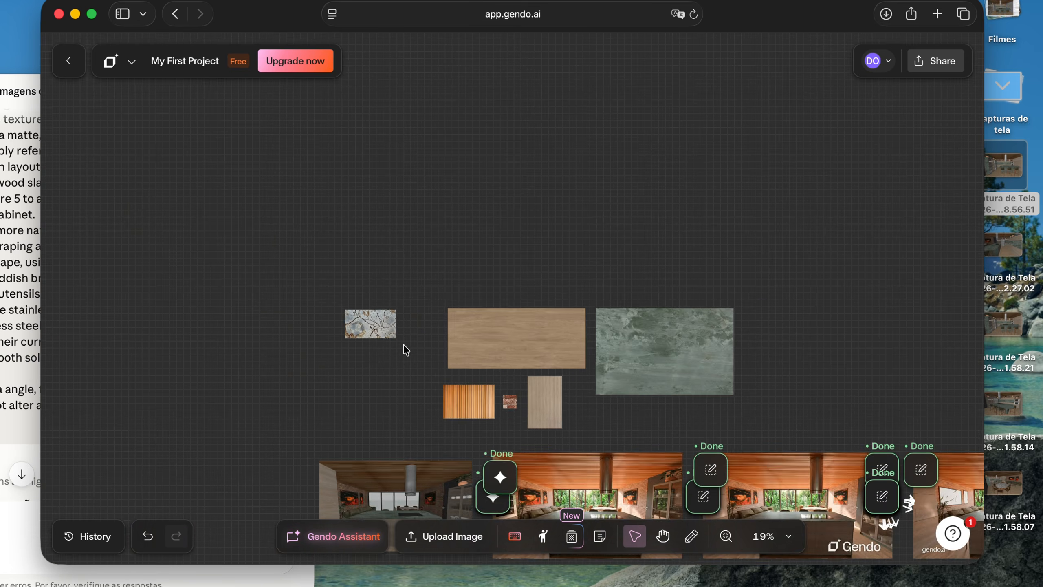
{"action": "scroll", "coordinate": [539, 370], "scroll_direction": "up", "scroll_amount": 3}
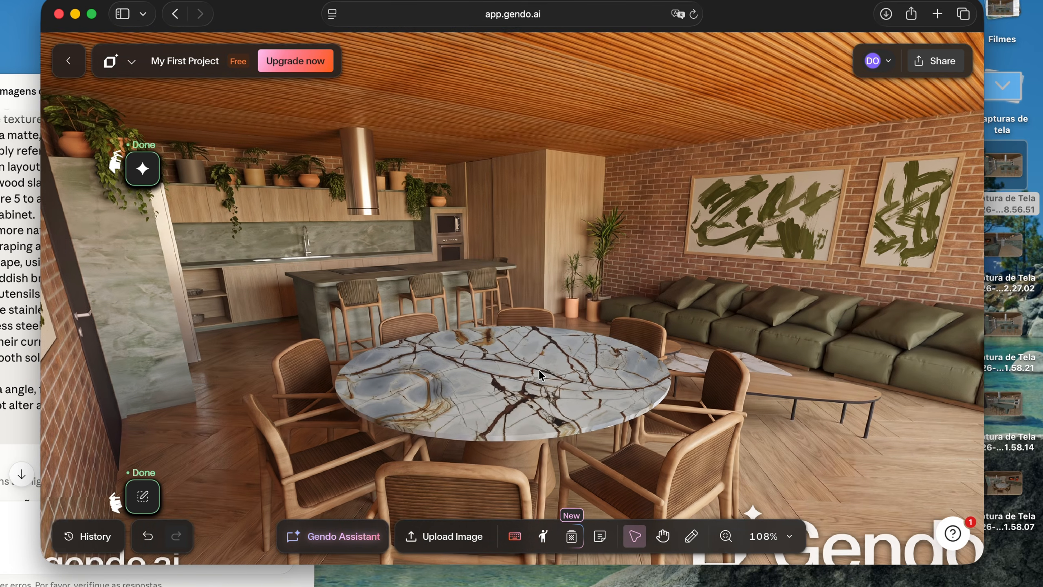
{"action": "scroll", "coordinate": [539, 370], "scroll_direction": "down", "scroll_amount": 10}
{"action": "scroll", "coordinate": [502, 366], "scroll_direction": "left", "scroll_amount": 8}
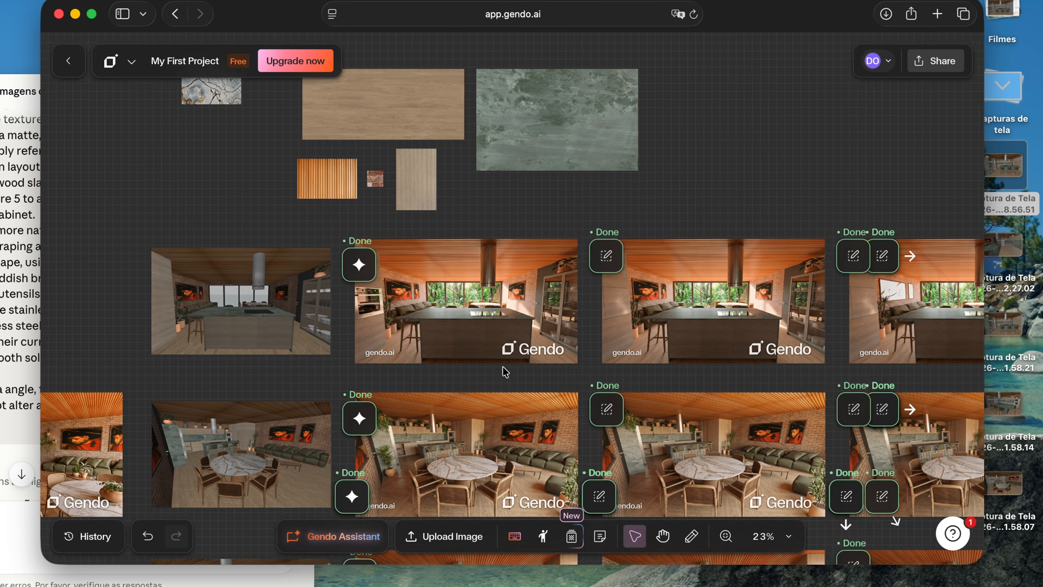
Compare the frontal kitchen island's source screenshot and first render with the edited versions lacking the built-in ovens and showing botanical paintings
{"action": "scroll", "coordinate": [411, 320], "scroll_direction": "up", "scroll_amount": 5}
{"action": "scroll", "coordinate": [410, 320], "scroll_direction": "left", "scroll_amount": 3}
{"action": "scroll", "coordinate": [363, 299], "scroll_direction": "right", "scroll_amount": 9}
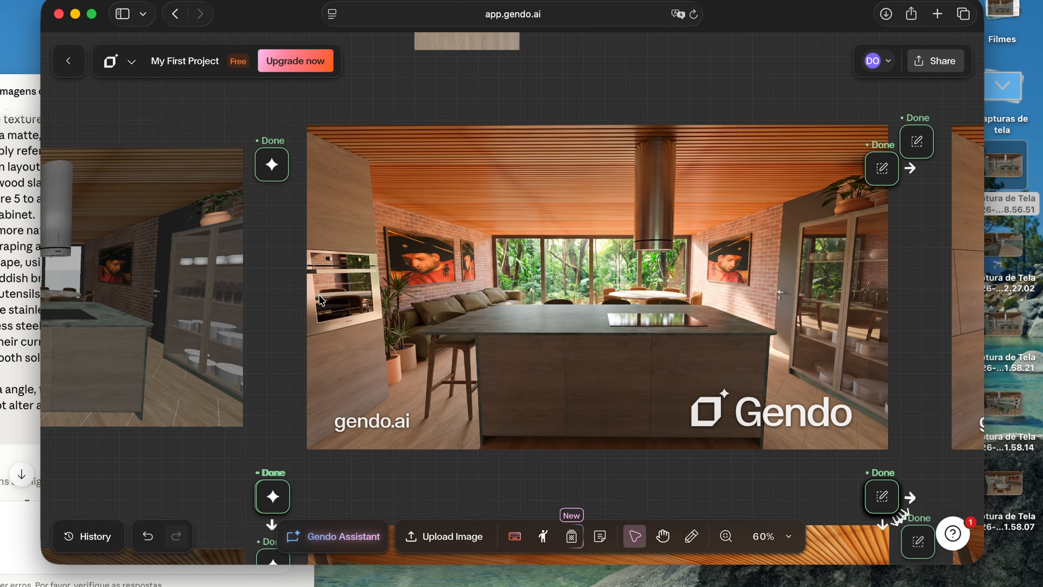
{"action": "scroll", "coordinate": [356, 290], "scroll_direction": "left", "scroll_amount": 11}
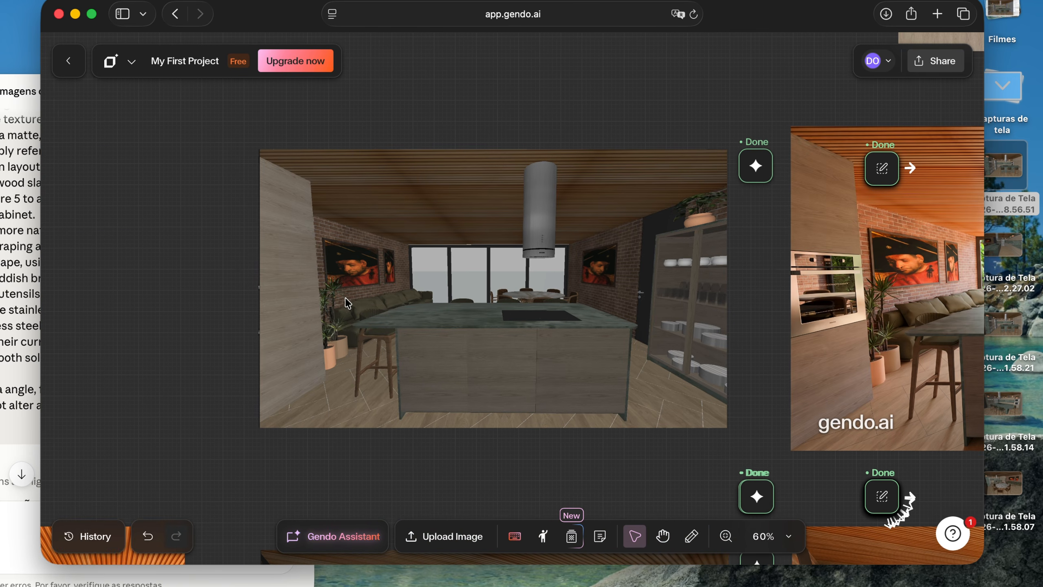
{"action": "scroll", "coordinate": [345, 296], "scroll_direction": "right", "scroll_amount": 5}
{"action": "scroll", "coordinate": [348, 304], "scroll_direction": "right", "scroll_amount": 15}
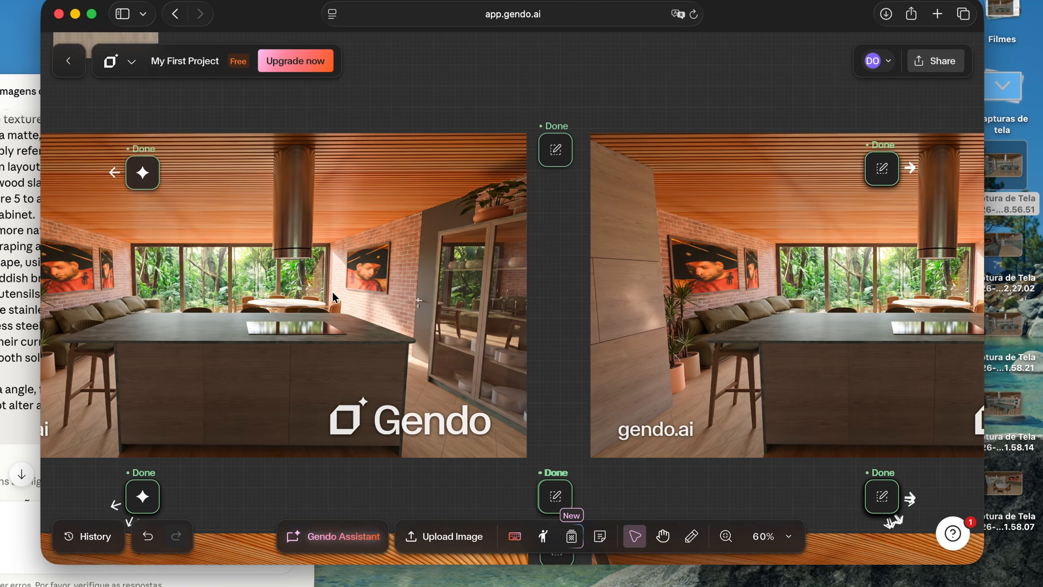
{"action": "scroll", "coordinate": [335, 297], "scroll_direction": "right", "scroll_amount": 2}
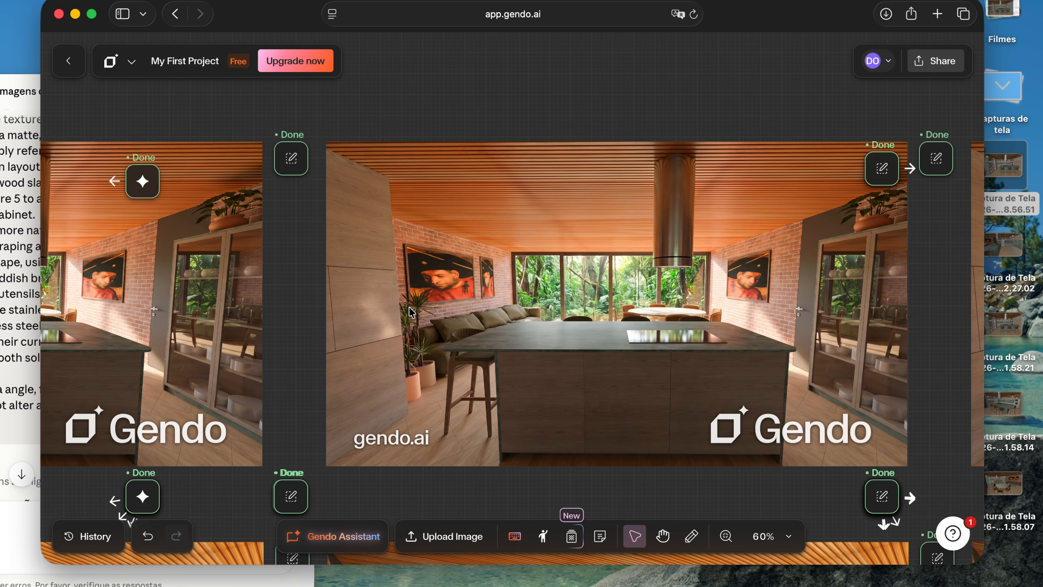
{"action": "scroll", "coordinate": [395, 340], "scroll_direction": "right", "scroll_amount": 14}
{"action": "scroll", "coordinate": [409, 307], "scroll_direction": "down", "scroll_amount": 10}
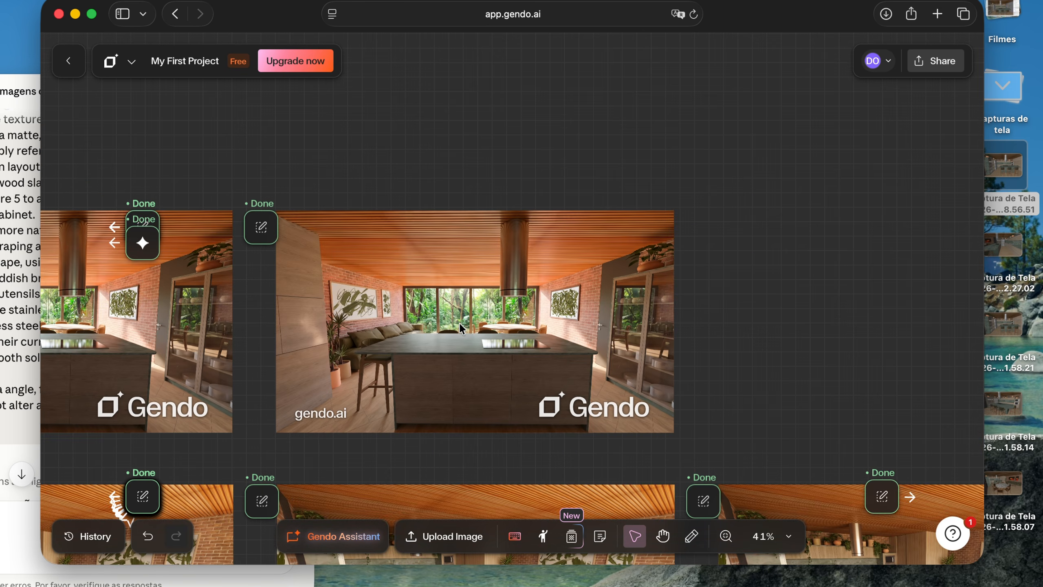
View all rows of renders, source screenshots and texture samples in the project together
{"action": "scroll", "coordinate": [459, 323], "scroll_direction": "down", "scroll_amount": 1}
{"action": "scroll", "coordinate": [460, 324], "scroll_direction": "left", "scroll_amount": 6}
{"action": "scroll", "coordinate": [460, 324], "scroll_direction": "down", "scroll_amount": 3}
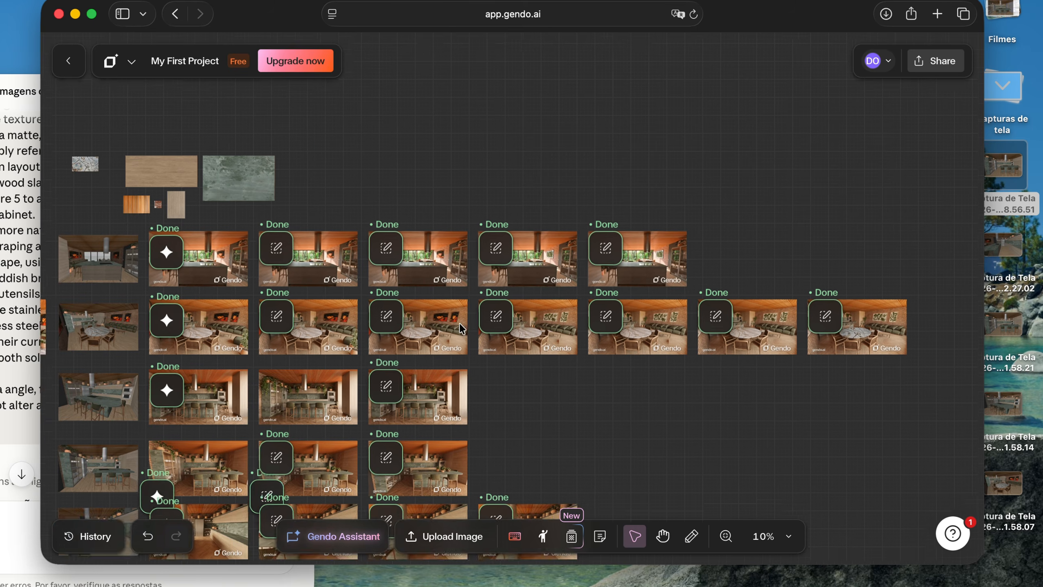
{"action": "scroll", "coordinate": [460, 327], "scroll_direction": "down", "scroll_amount": 3}
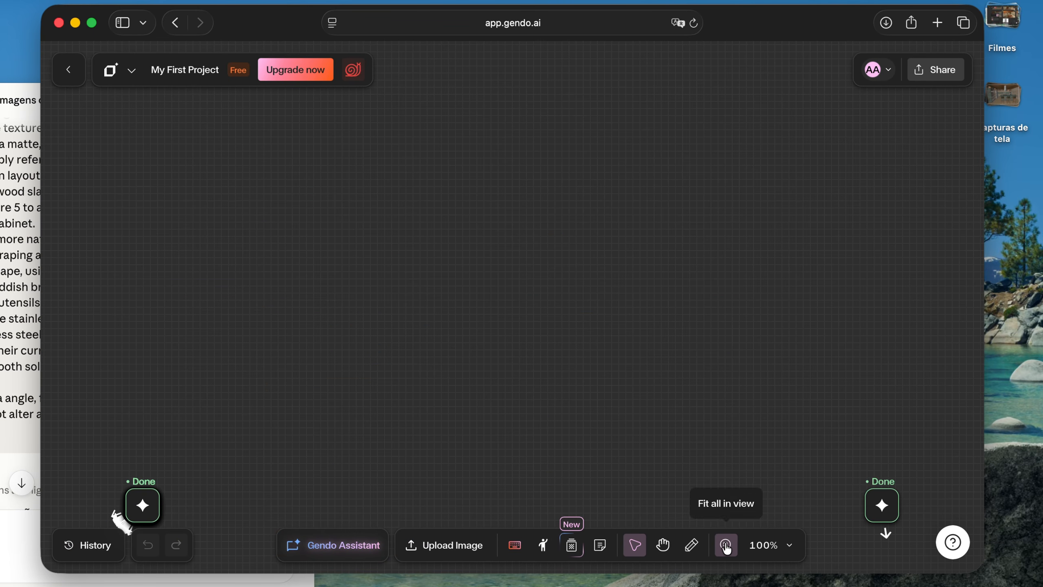
Look over the columns of renders on the other account's project board and read its generation priority notice
{"action": "left_click", "coordinate": [726, 546]}
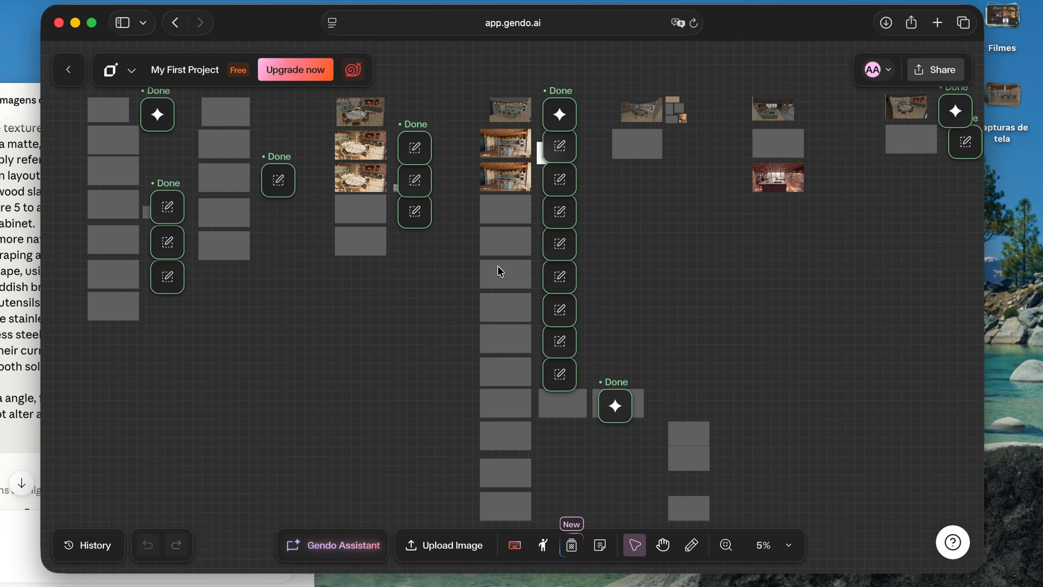
{"action": "scroll", "coordinate": [497, 265], "scroll_direction": "left", "scroll_amount": 6}
{"action": "scroll", "coordinate": [396, 159], "scroll_direction": "up", "scroll_amount": 5}
{"action": "scroll", "coordinate": [397, 160], "scroll_direction": "up", "scroll_amount": 2}
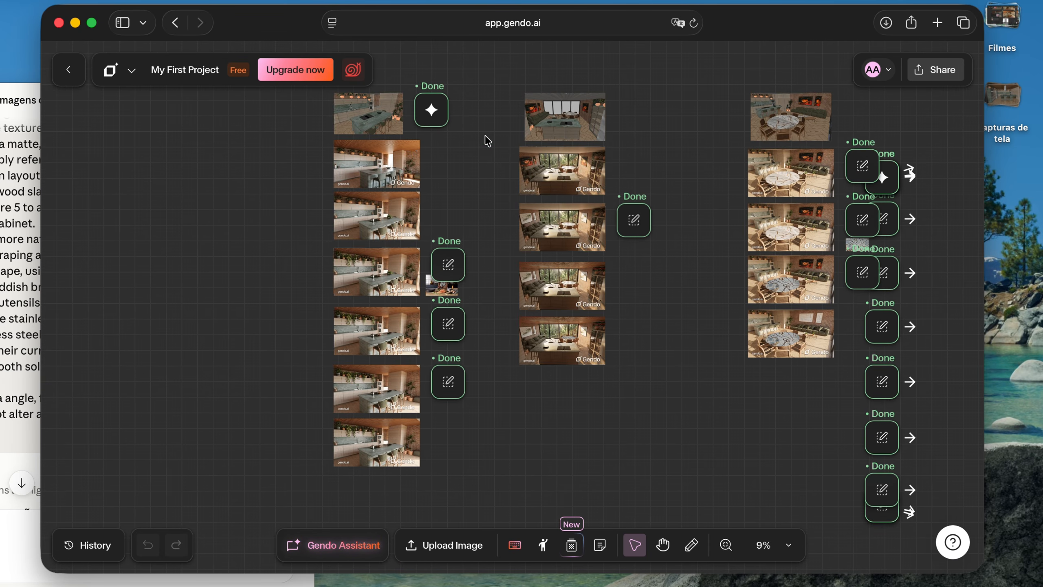
{"action": "scroll", "coordinate": [427, 211], "scroll_direction": "up", "scroll_amount": 1}
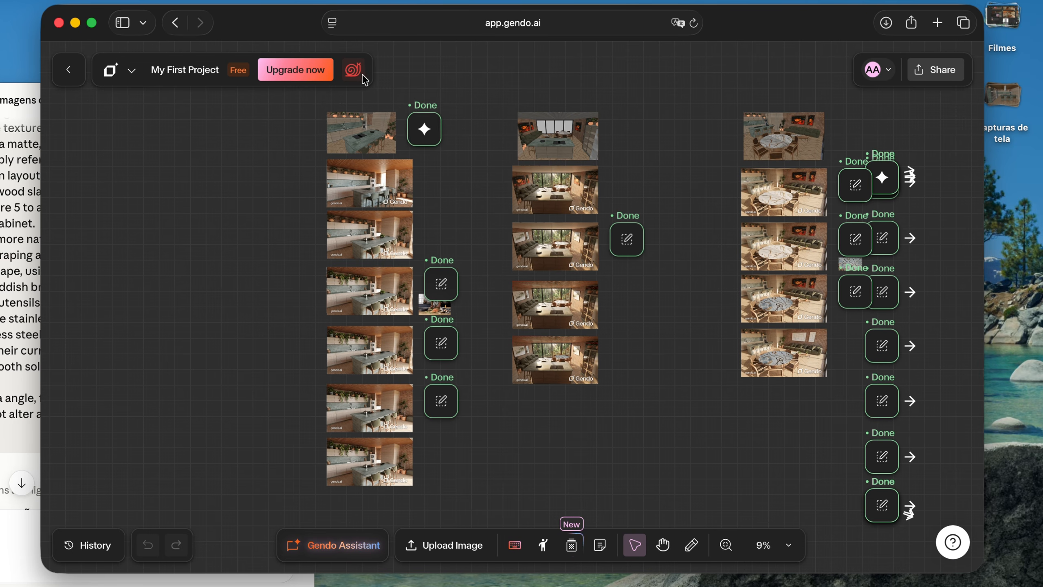
{"action": "mouse_move", "coordinate": [359, 81]}
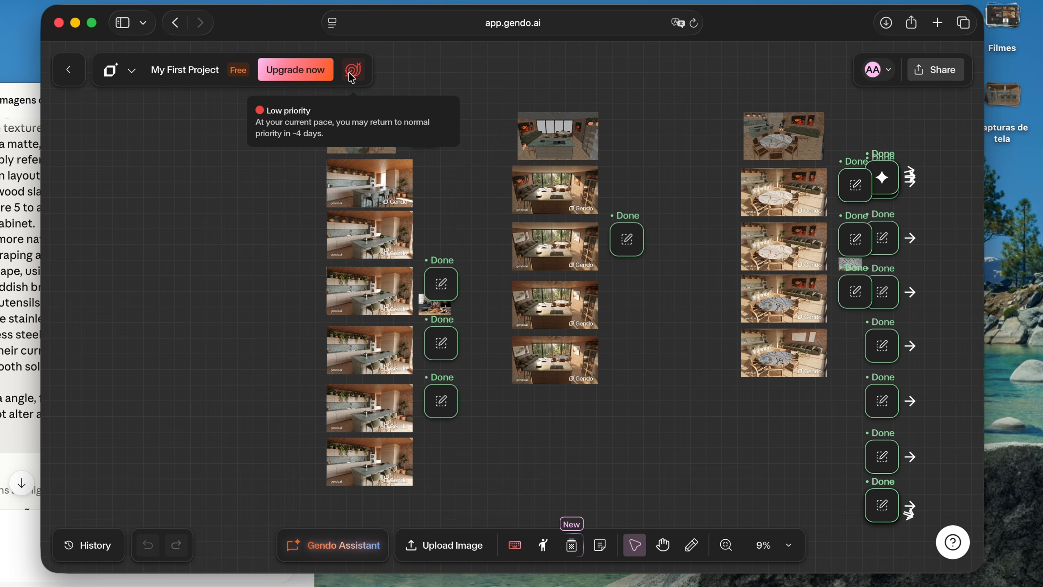
Examine the source screenshot of the angled green stone kitchen island, including its cooktop, stools and ovens, beside its first render
{"action": "scroll", "coordinate": [447, 202], "scroll_direction": "up", "scroll_amount": 2}
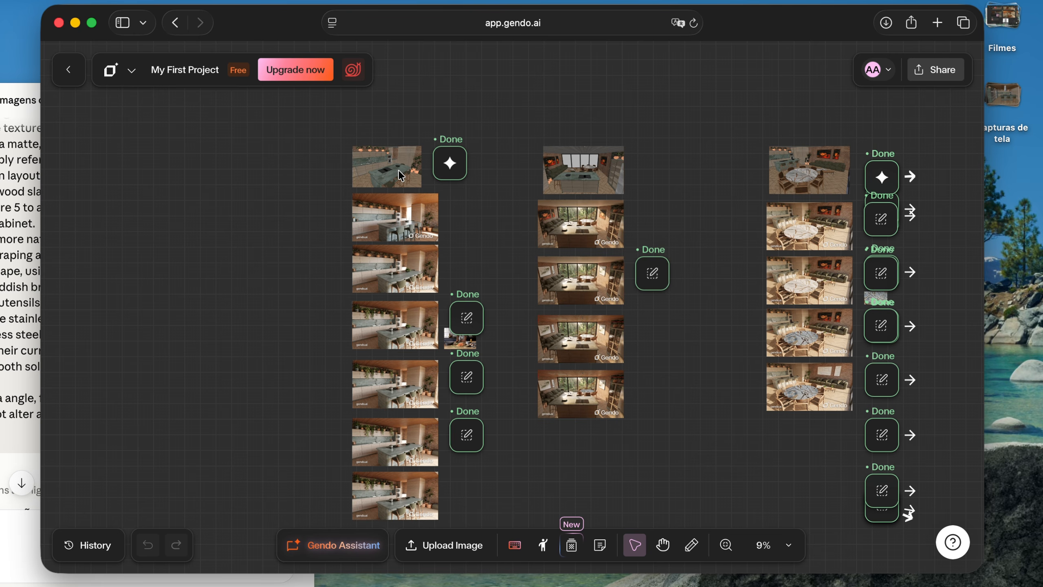
{"action": "scroll", "coordinate": [401, 176], "scroll_direction": "up", "scroll_amount": 5}
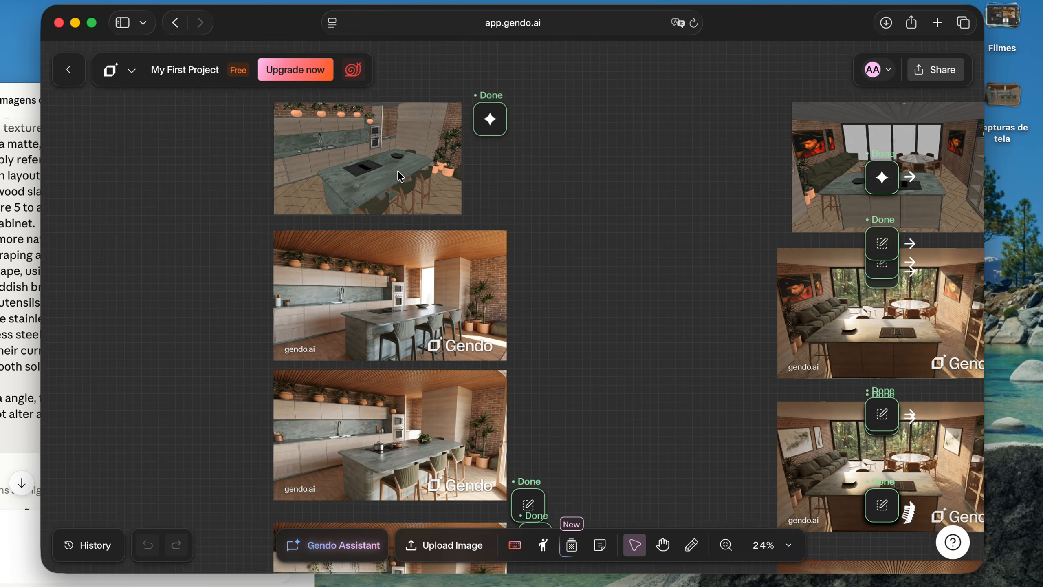
{"action": "scroll", "coordinate": [446, 232], "scroll_direction": "up", "scroll_amount": 6}
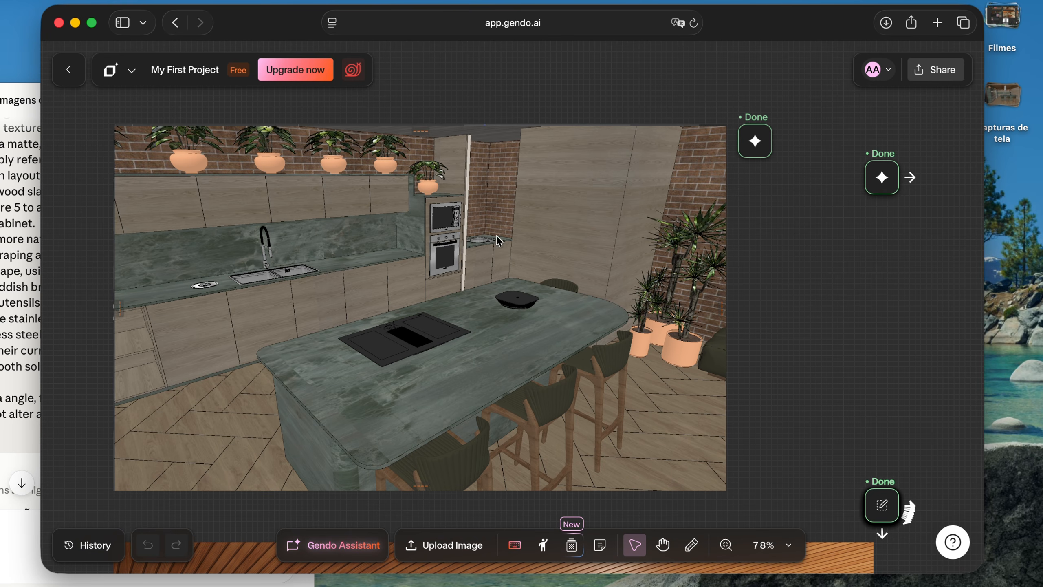
{"action": "scroll", "coordinate": [487, 207], "scroll_direction": "down", "scroll_amount": 5}
{"action": "scroll", "coordinate": [488, 207], "scroll_direction": "down", "scroll_amount": 5}
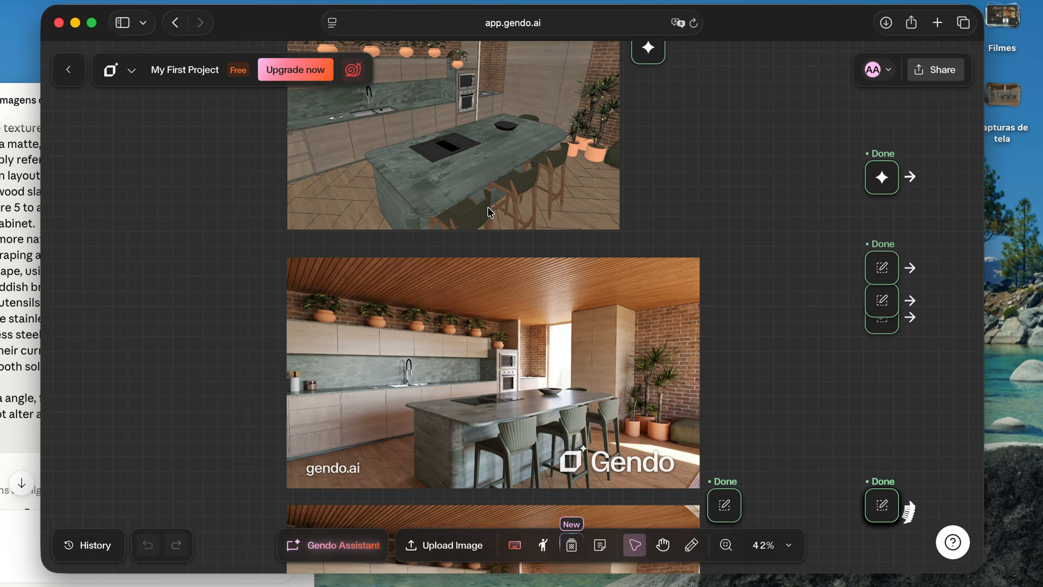
{"action": "scroll", "coordinate": [488, 207], "scroll_direction": "up", "scroll_amount": 3}
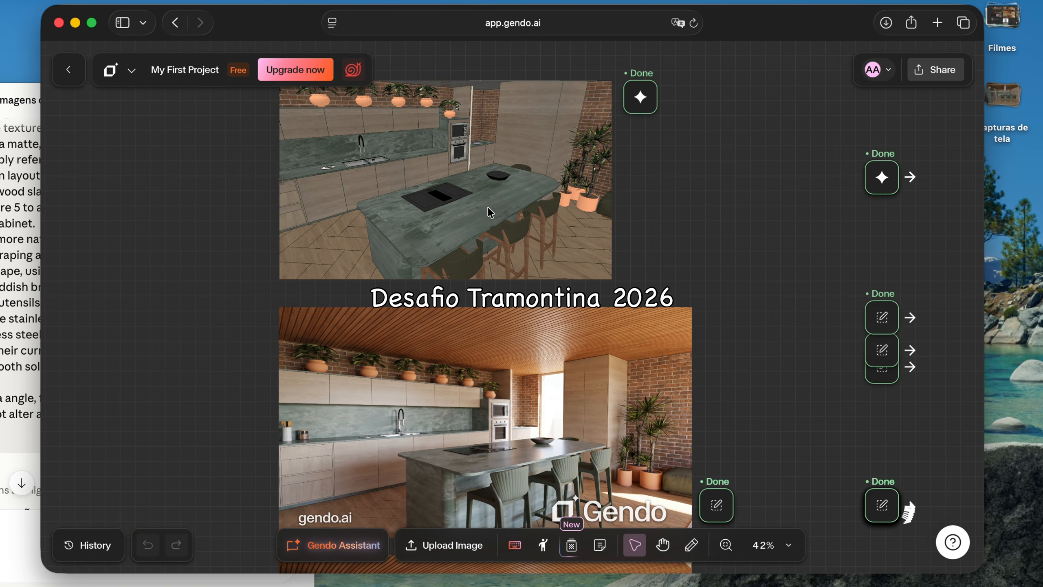
{"action": "scroll", "coordinate": [487, 207], "scroll_direction": "down", "scroll_amount": 5}
{"action": "scroll", "coordinate": [489, 210], "scroll_direction": "up", "scroll_amount": 5}
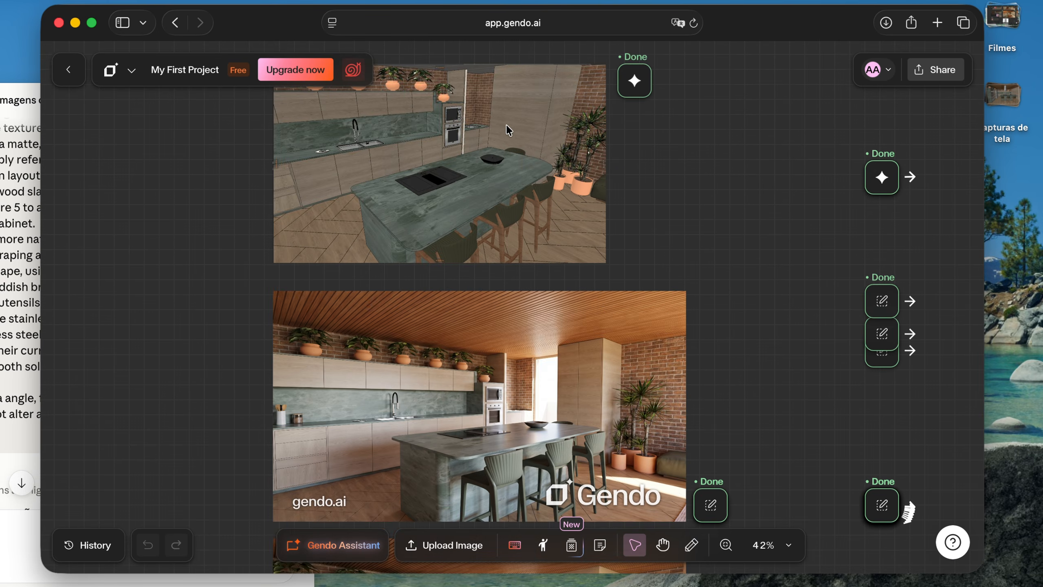
{"action": "scroll", "coordinate": [498, 134], "scroll_direction": "up", "scroll_amount": 3}
{"action": "scroll", "coordinate": [495, 128], "scroll_direction": "up", "scroll_amount": 1}
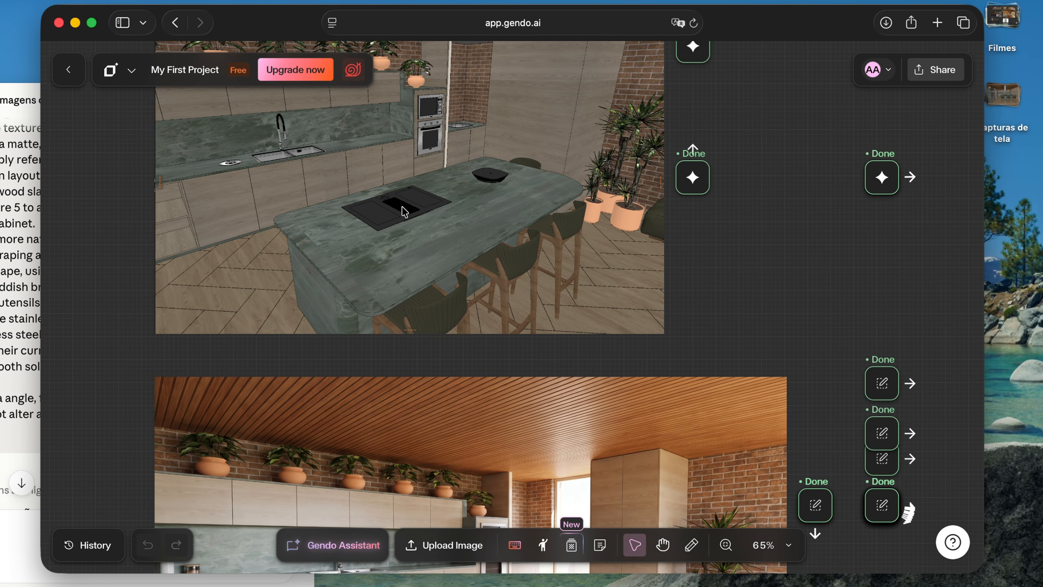
Examine the angled kitchen's first render up close, including the bright opening, island and bar stools, against the source screenshot
{"action": "scroll", "coordinate": [403, 209], "scroll_direction": "down", "scroll_amount": 4}
{"action": "scroll", "coordinate": [402, 206], "scroll_direction": "down", "scroll_amount": 2}
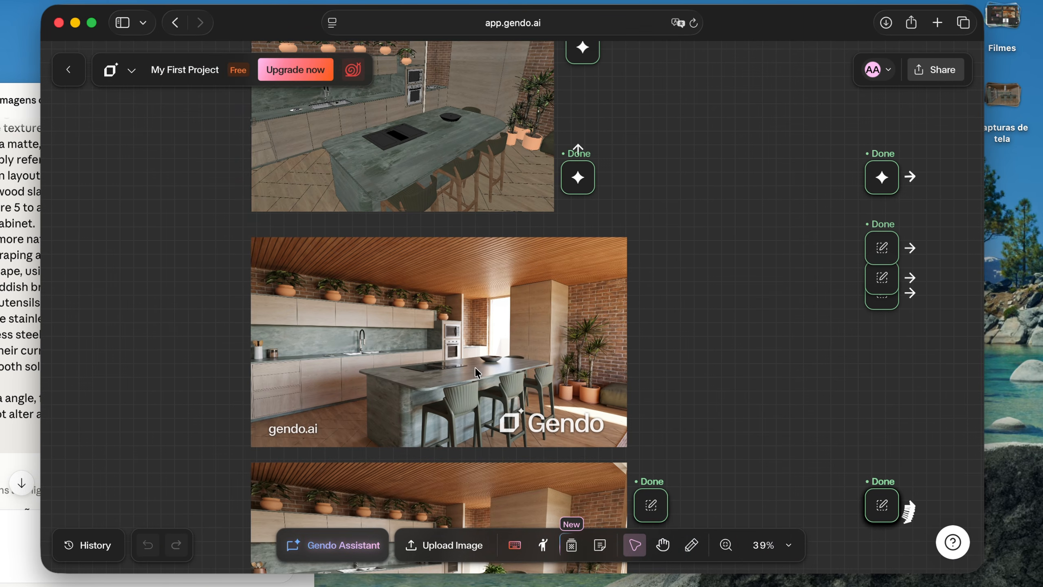
{"action": "scroll", "coordinate": [496, 376], "scroll_direction": "up", "scroll_amount": 6}
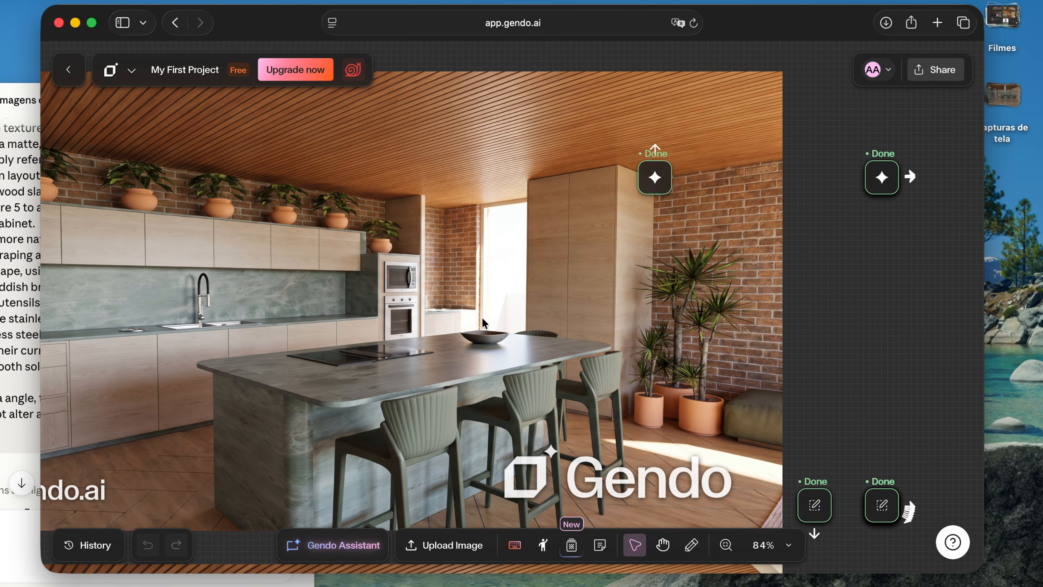
{"action": "scroll", "coordinate": [480, 338], "scroll_direction": "down", "scroll_amount": 4}
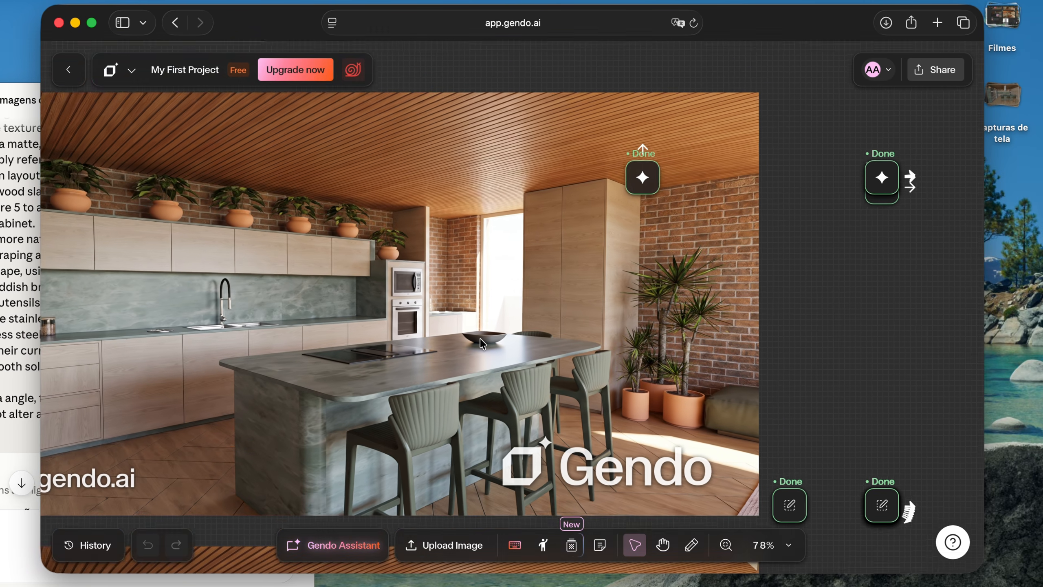
{"action": "scroll", "coordinate": [480, 338], "scroll_direction": "down", "scroll_amount": 4}
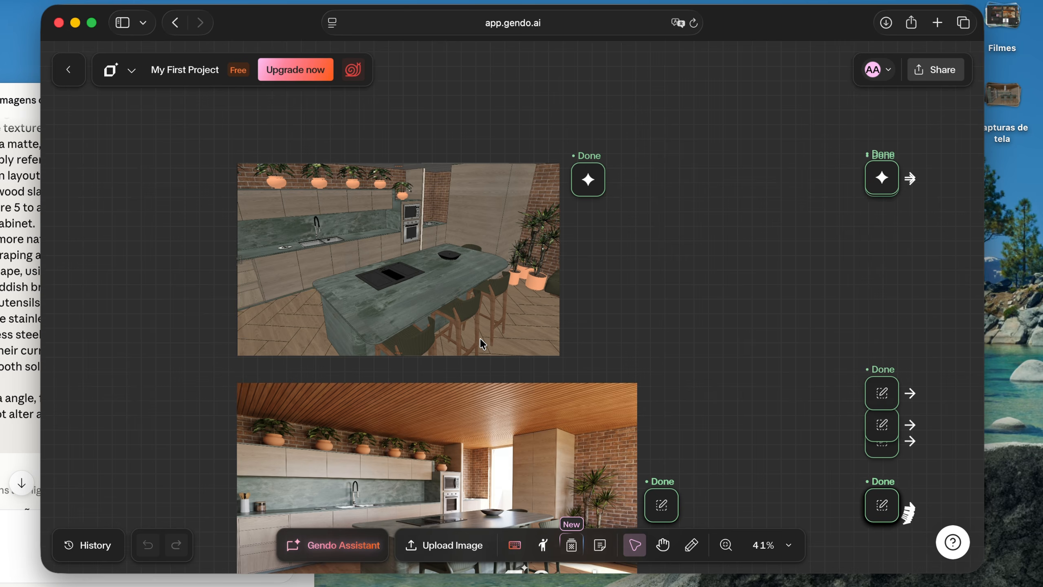
{"action": "scroll", "coordinate": [480, 338], "scroll_direction": "down", "scroll_amount": 10}
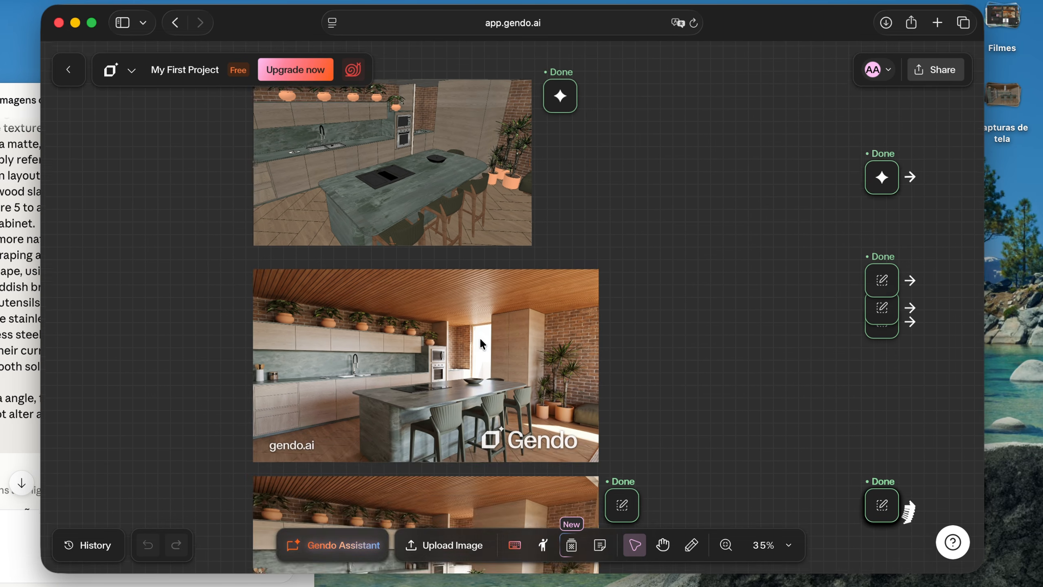
Review the angled kitchen's edited versions with hanging plants and cookware beside the reference photo of a person cooking
{"action": "scroll", "coordinate": [480, 338], "scroll_direction": "down", "scroll_amount": 5}
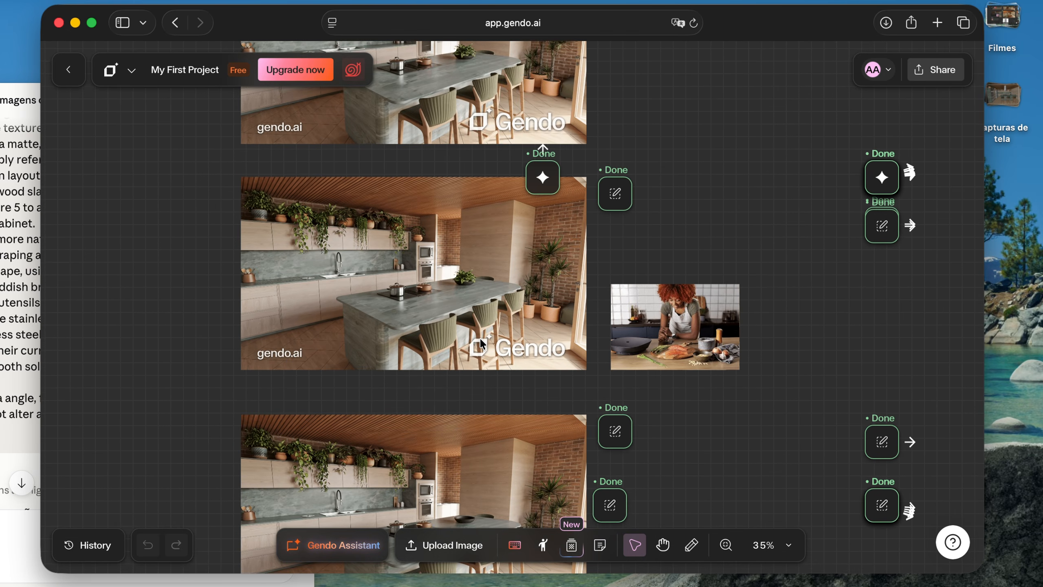
{"action": "scroll", "coordinate": [449, 295], "scroll_direction": "down", "scroll_amount": 1}
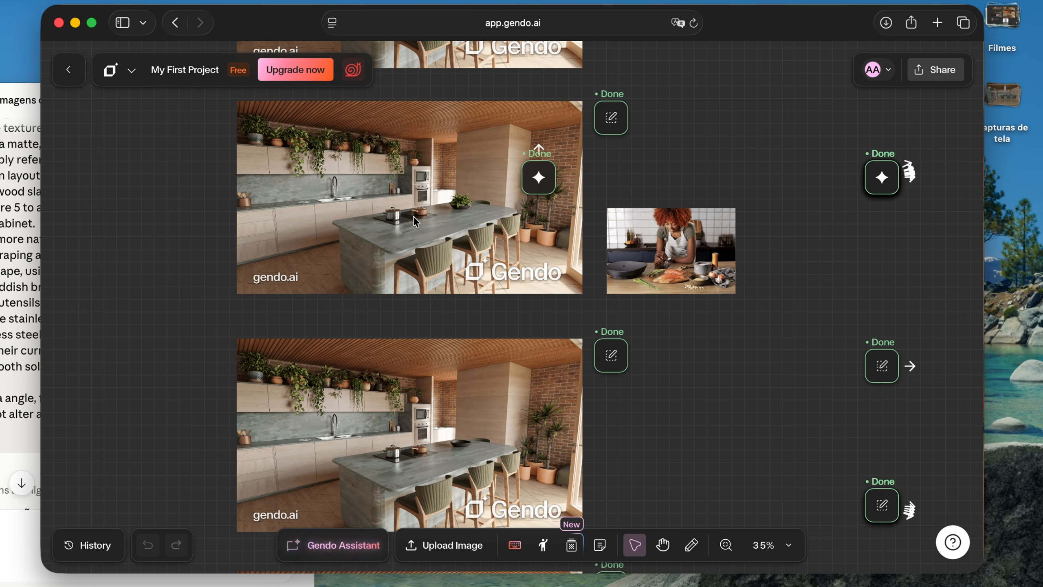
{"action": "scroll", "coordinate": [414, 222], "scroll_direction": "down", "scroll_amount": 3}
{"action": "scroll", "coordinate": [468, 368], "scroll_direction": "down", "scroll_amount": 1}
{"action": "scroll", "coordinate": [468, 367], "scroll_direction": "down", "scroll_amount": 10}
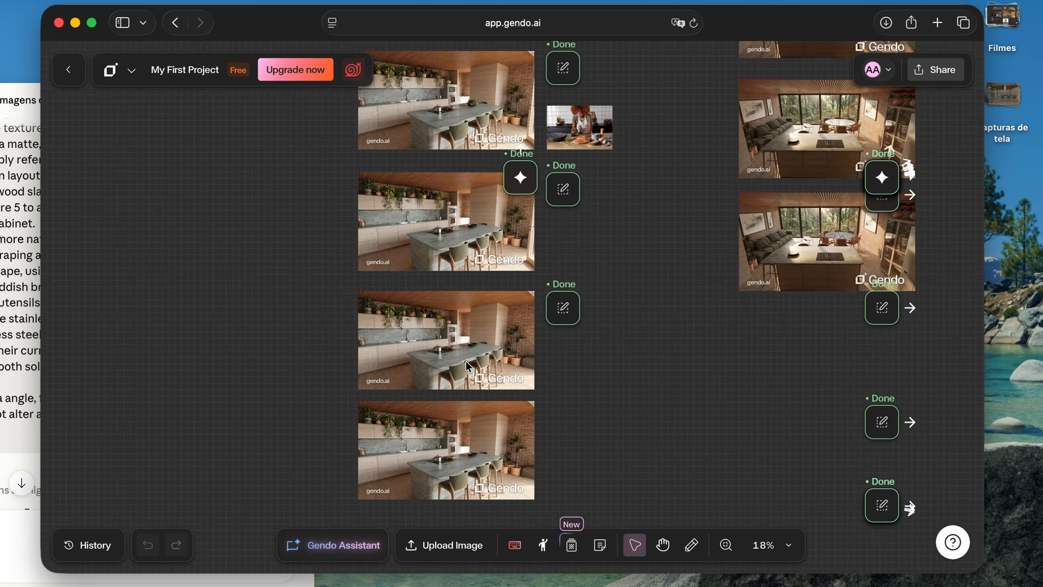
Survey the board's other render columns, from the dining area versions to the long column of the wide kitchen
{"action": "scroll", "coordinate": [468, 365], "scroll_direction": "right", "scroll_amount": 15}
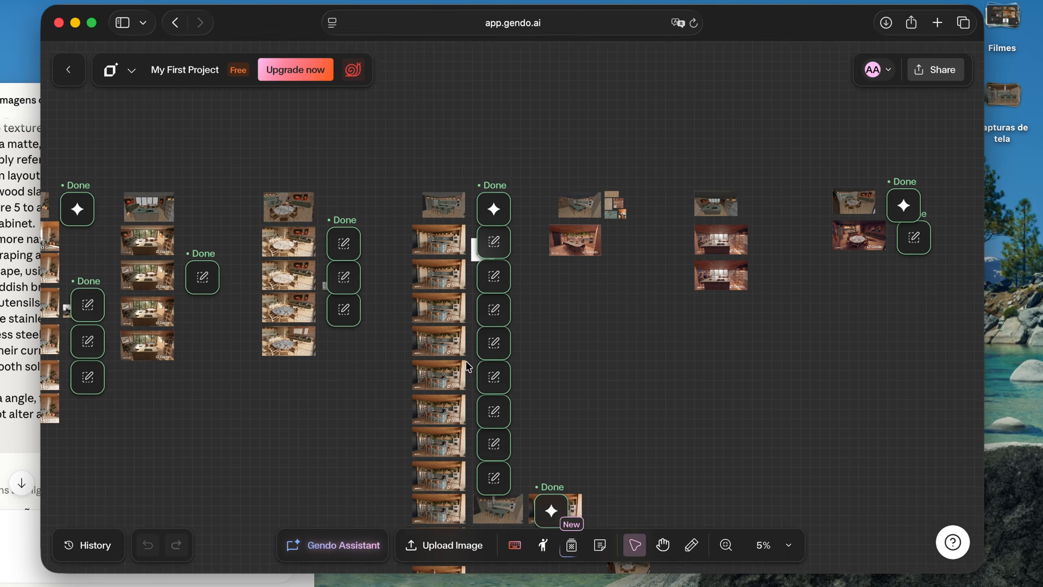
{"action": "scroll", "coordinate": [470, 341], "scroll_direction": "left", "scroll_amount": 5}
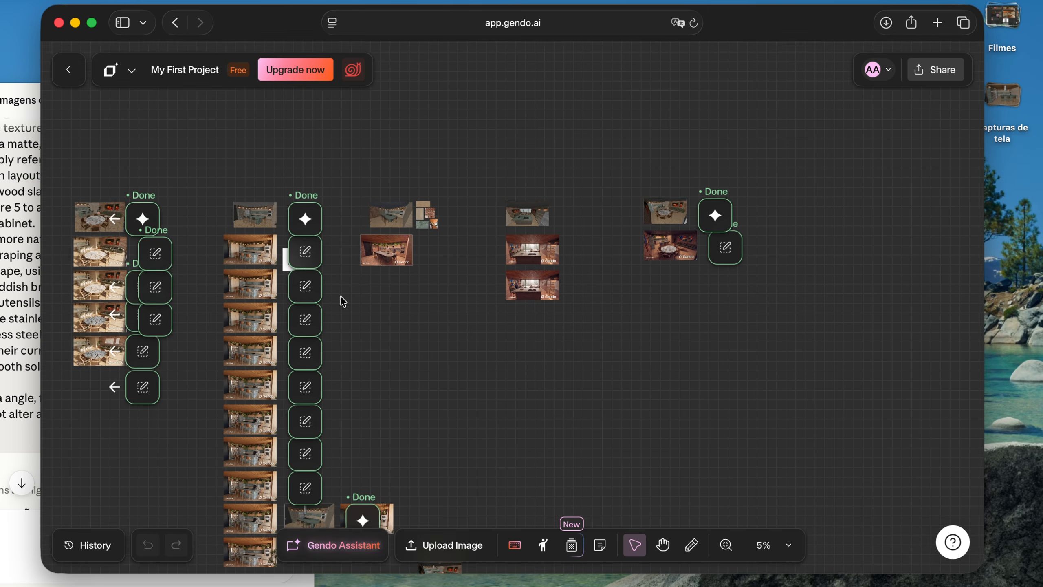
{"action": "scroll", "coordinate": [335, 280], "scroll_direction": "left", "scroll_amount": 2}
{"action": "scroll", "coordinate": [320, 234], "scroll_direction": "up", "scroll_amount": 5}
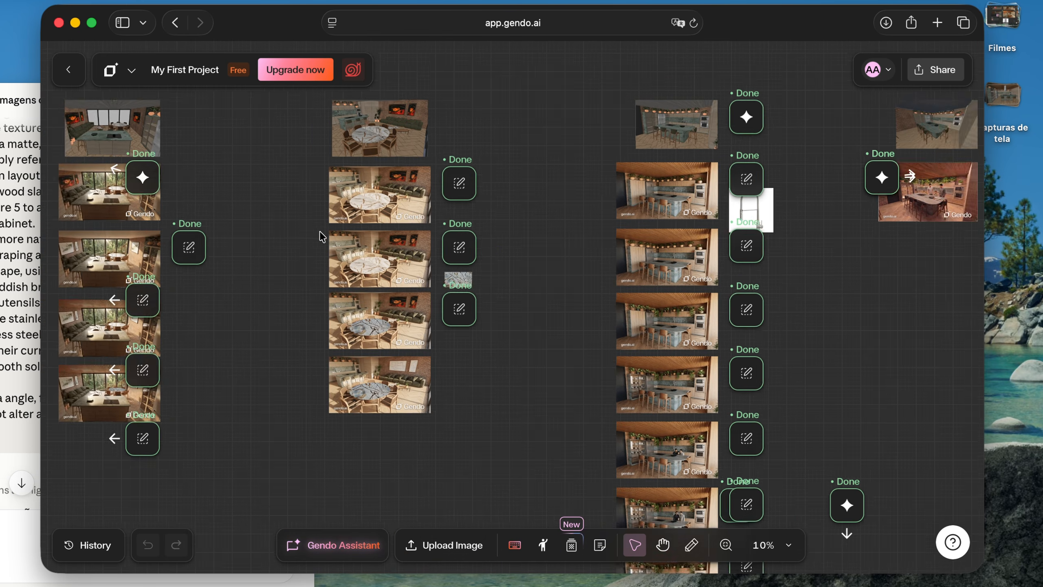
{"action": "scroll", "coordinate": [319, 237], "scroll_direction": "right", "scroll_amount": 5}
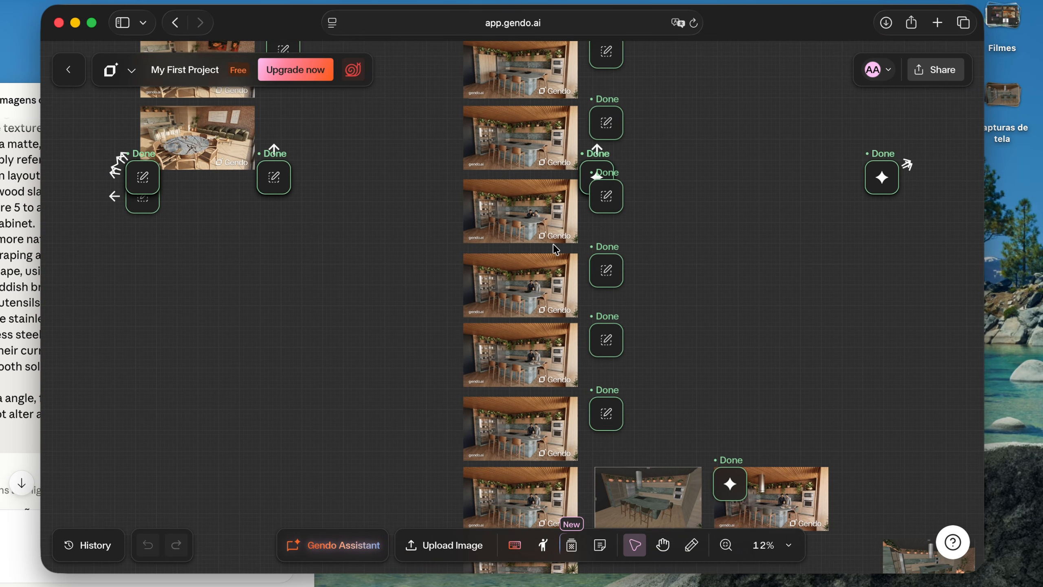
Compare the wide kitchen versions with people, a glass cabinet and hanging plants with its first render and the faucet reference photo
{"action": "scroll", "coordinate": [595, 272], "scroll_direction": "up", "scroll_amount": 3}
{"action": "scroll", "coordinate": [447, 311], "scroll_direction": "up", "scroll_amount": 5}
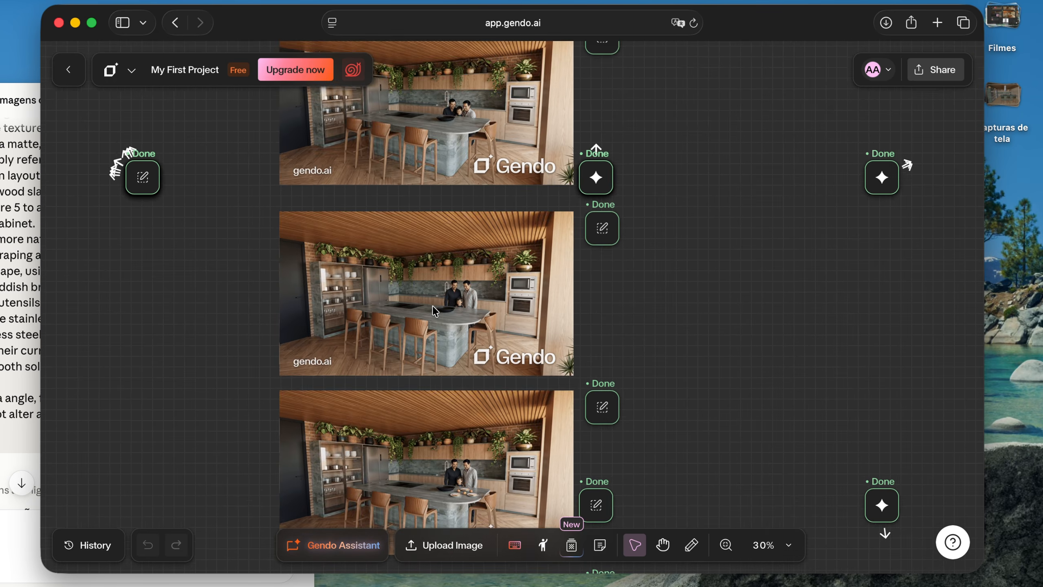
{"action": "scroll", "coordinate": [473, 311], "scroll_direction": "up", "scroll_amount": 10}
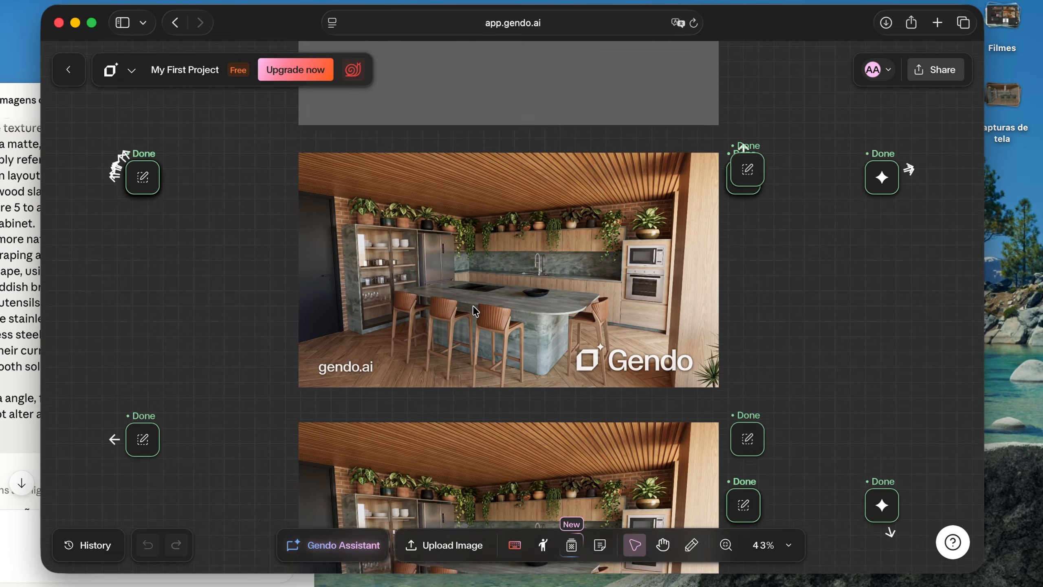
{"action": "scroll", "coordinate": [472, 305], "scroll_direction": "up", "scroll_amount": 10}
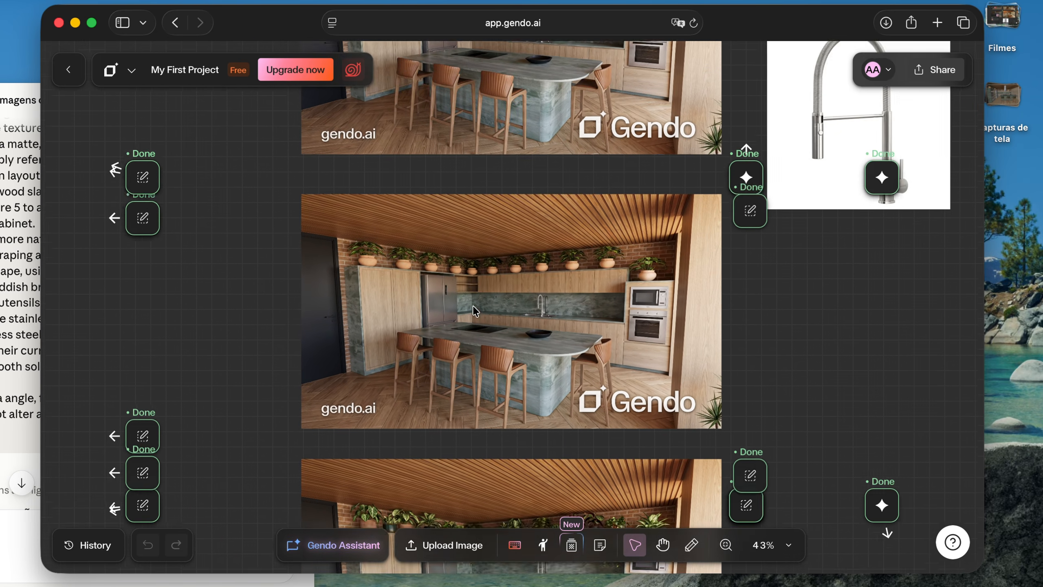
{"action": "scroll", "coordinate": [473, 305], "scroll_direction": "down", "scroll_amount": 2}
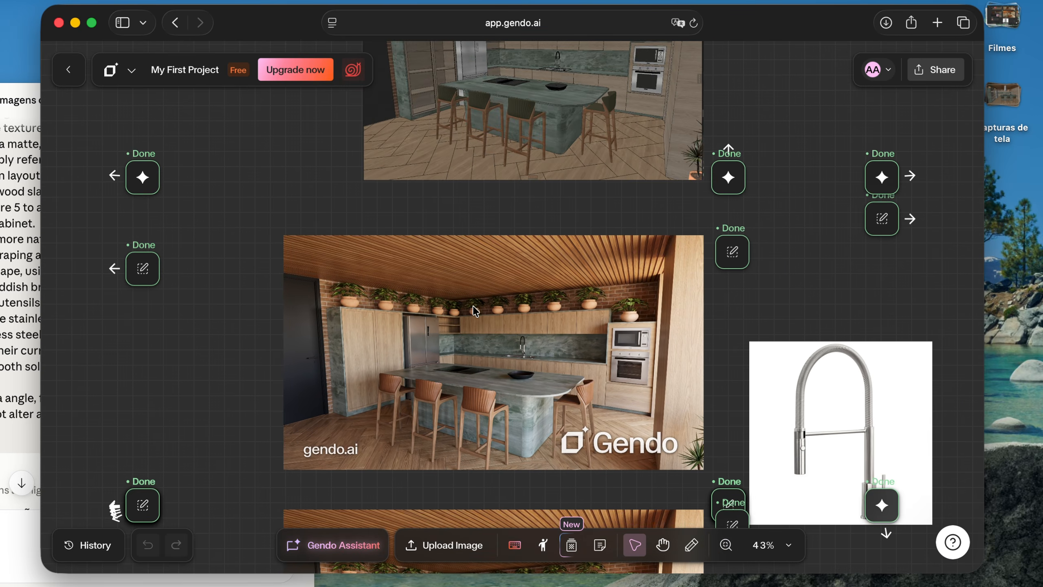
{"action": "scroll", "coordinate": [484, 306], "scroll_direction": "up", "scroll_amount": 4}
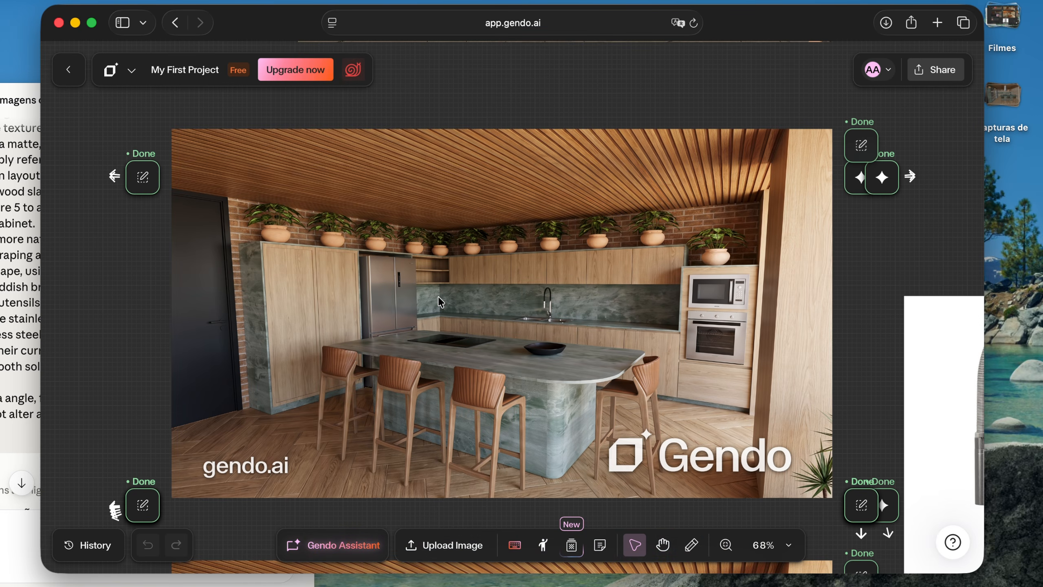
Review the wide kitchen's versions with people down to the last one, examining its range hood, glass cabinet and green stools up close
{"action": "scroll", "coordinate": [438, 296], "scroll_direction": "down", "scroll_amount": 2}
{"action": "scroll", "coordinate": [477, 316], "scroll_direction": "down", "scroll_amount": 5}
{"action": "scroll", "coordinate": [475, 320], "scroll_direction": "down", "scroll_amount": 6}
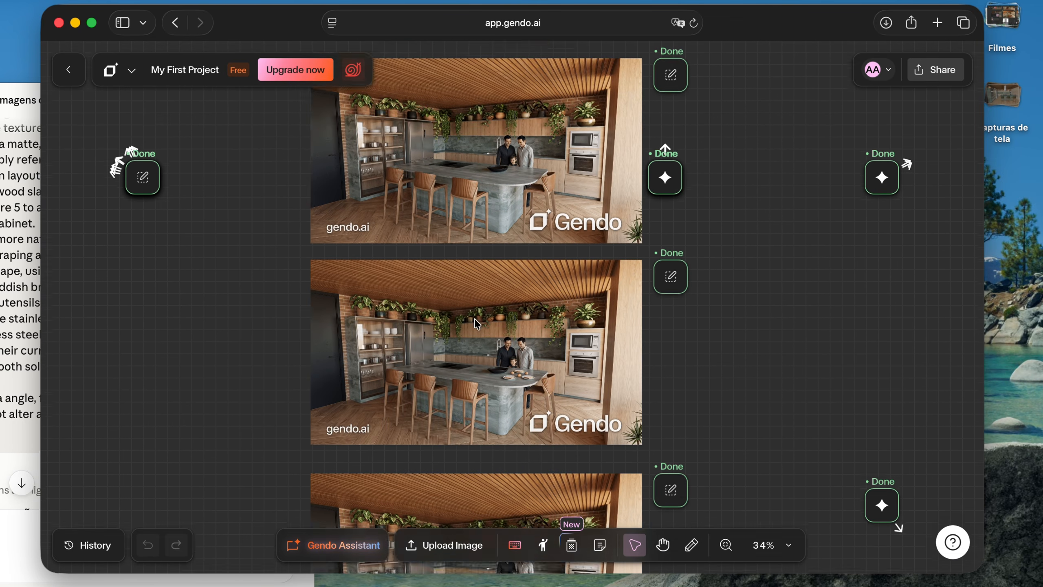
{"action": "scroll", "coordinate": [476, 324], "scroll_direction": "down", "scroll_amount": 3}
{"action": "scroll", "coordinate": [475, 323], "scroll_direction": "down", "scroll_amount": 5}
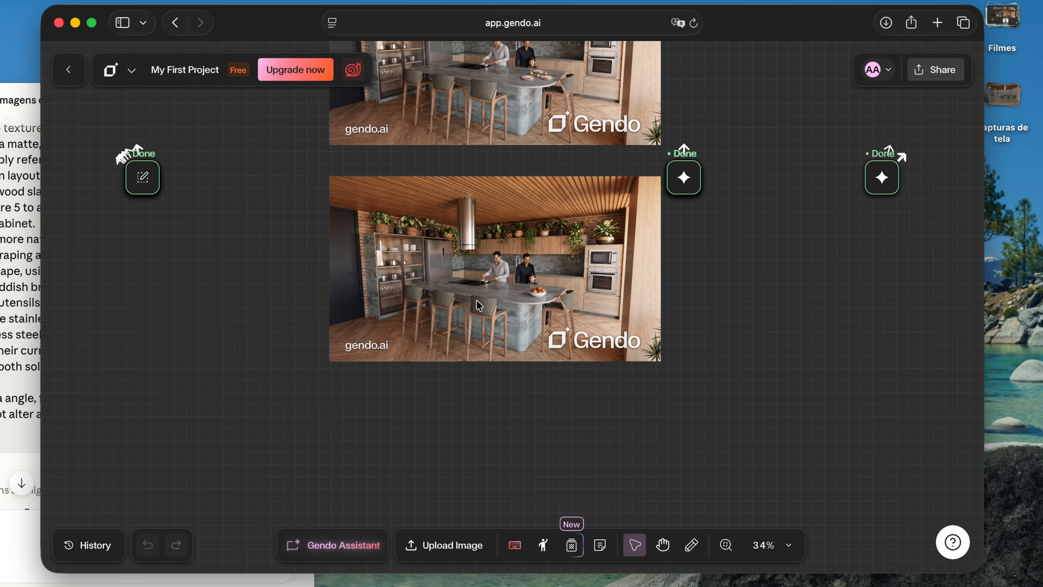
{"action": "scroll", "coordinate": [478, 305], "scroll_direction": "up", "scroll_amount": 10}
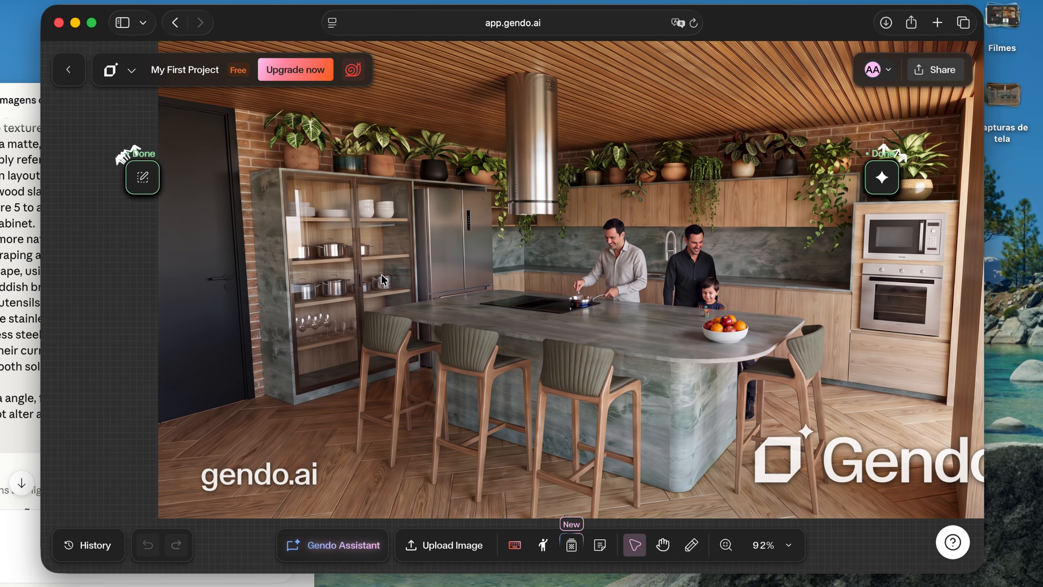
{"action": "scroll", "coordinate": [519, 258], "scroll_direction": "up", "scroll_amount": 2}
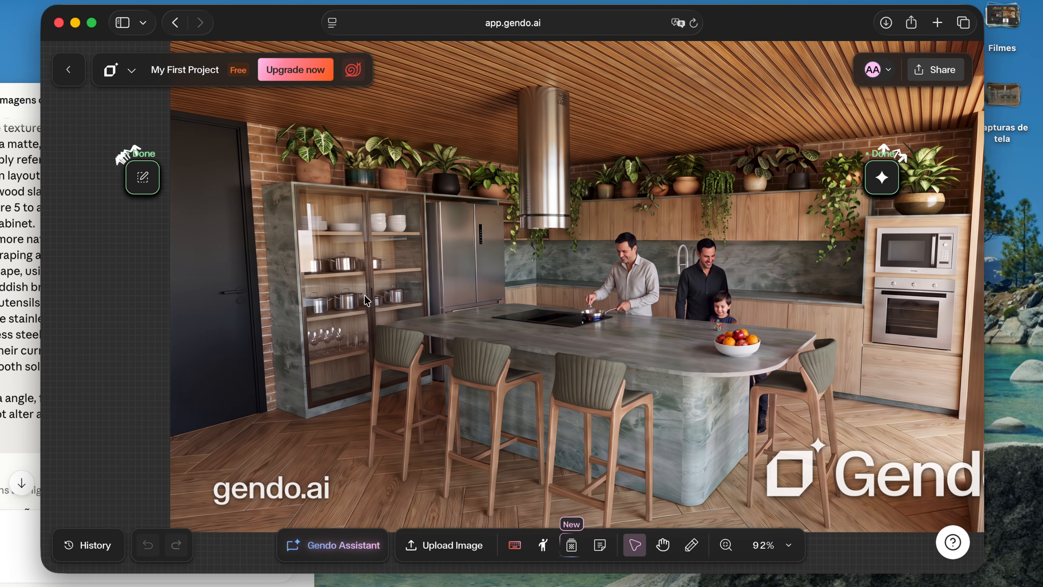
{"action": "scroll", "coordinate": [304, 328], "scroll_direction": "up", "scroll_amount": 7}
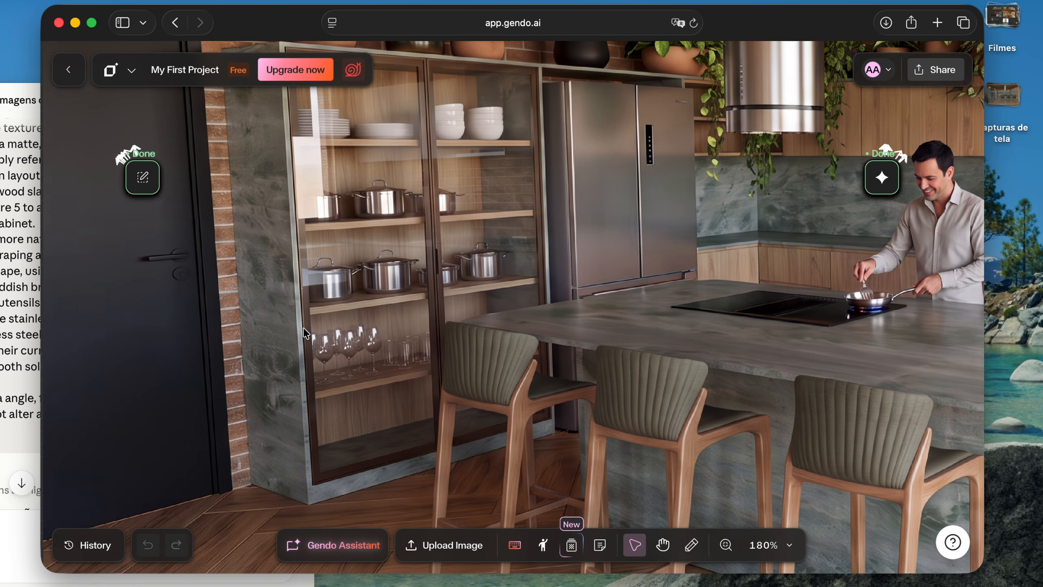
{"action": "scroll", "coordinate": [341, 328], "scroll_direction": "right", "scroll_amount": 2}
{"action": "scroll", "coordinate": [376, 303], "scroll_direction": "down", "scroll_amount": 10}
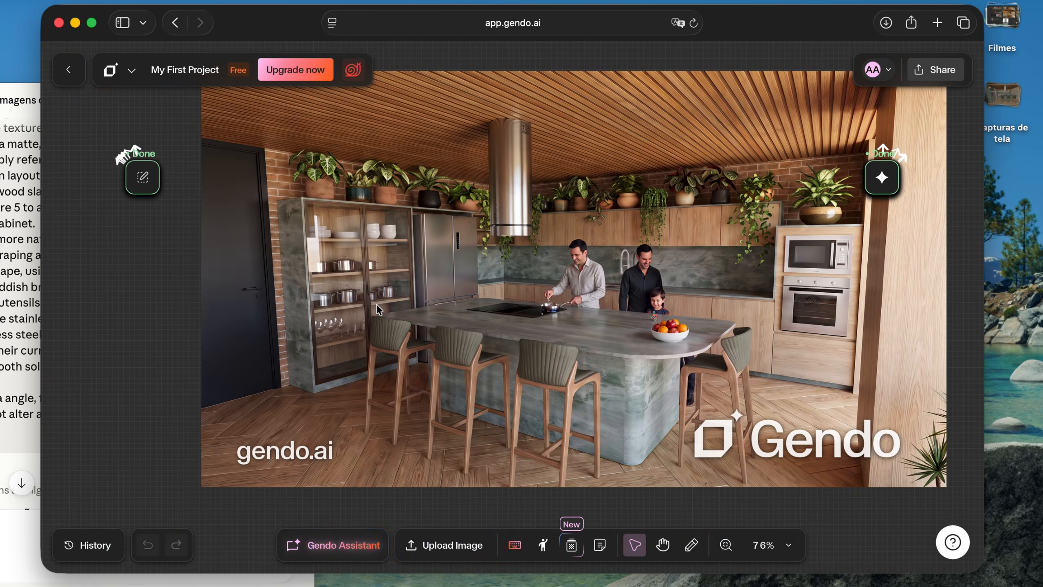
Trace the wide kitchen's edits back from the empty glass cabinet version through the hanging plants version to the source screenshot
{"action": "scroll", "coordinate": [382, 316], "scroll_direction": "up", "scroll_amount": 5}
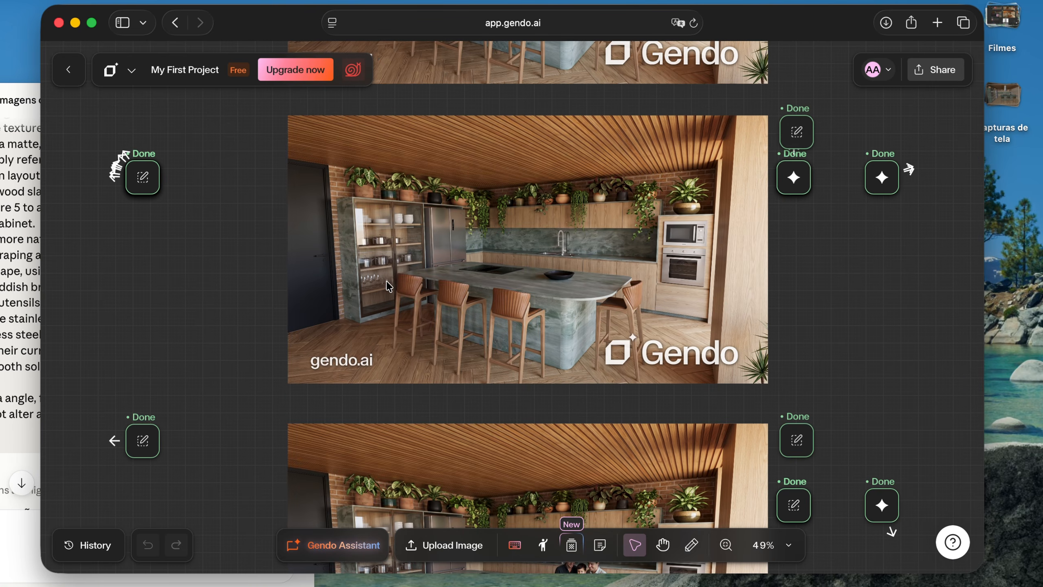
{"action": "scroll", "coordinate": [387, 281], "scroll_direction": "up", "scroll_amount": 5}
{"action": "scroll", "coordinate": [387, 281], "scroll_direction": "down", "scroll_amount": 8}
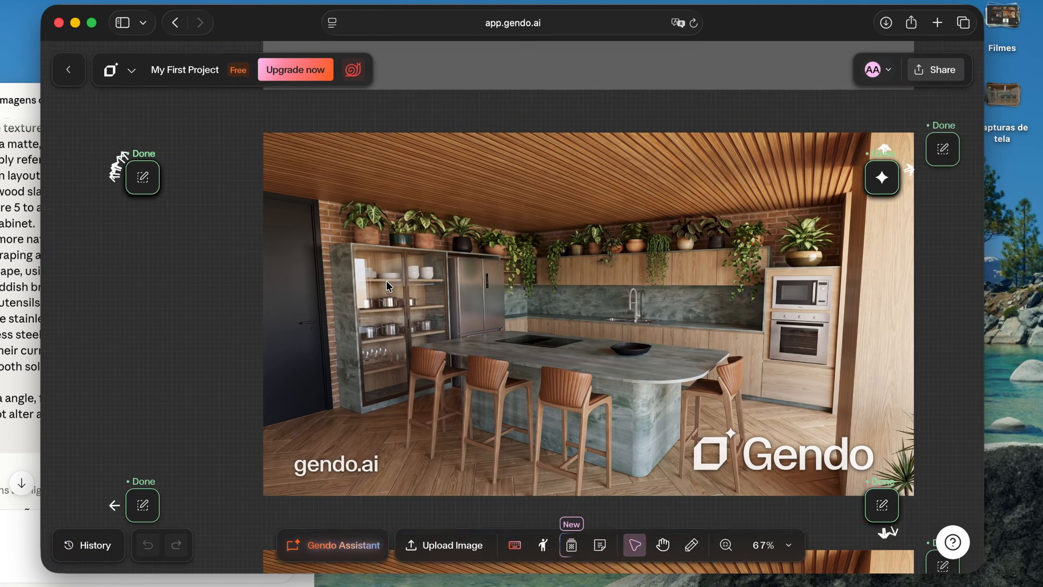
{"action": "scroll", "coordinate": [390, 287], "scroll_direction": "up", "scroll_amount": 2}
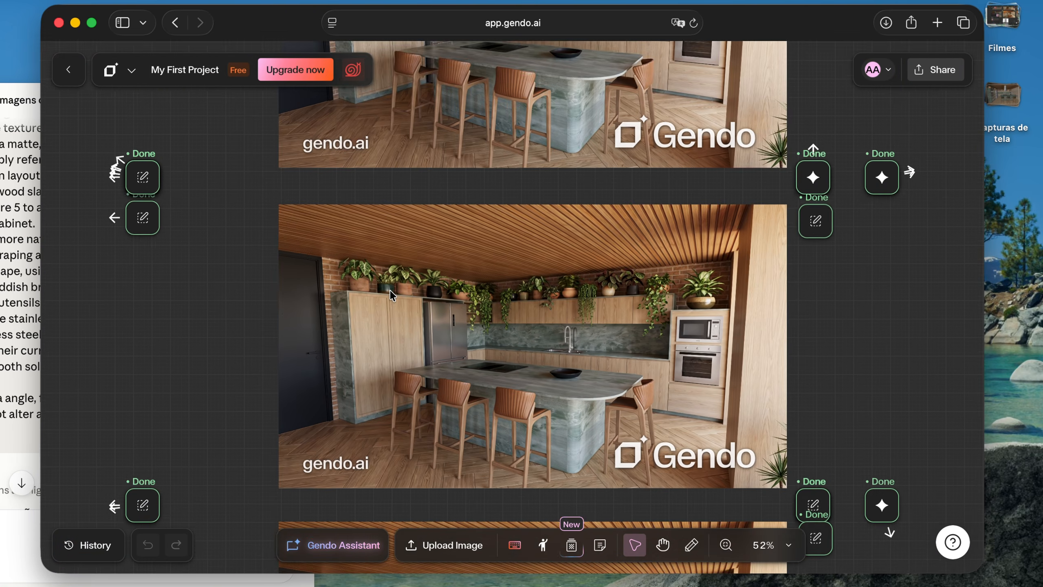
{"action": "scroll", "coordinate": [390, 288], "scroll_direction": "down", "scroll_amount": 4}
{"action": "scroll", "coordinate": [389, 269], "scroll_direction": "up", "scroll_amount": 10}
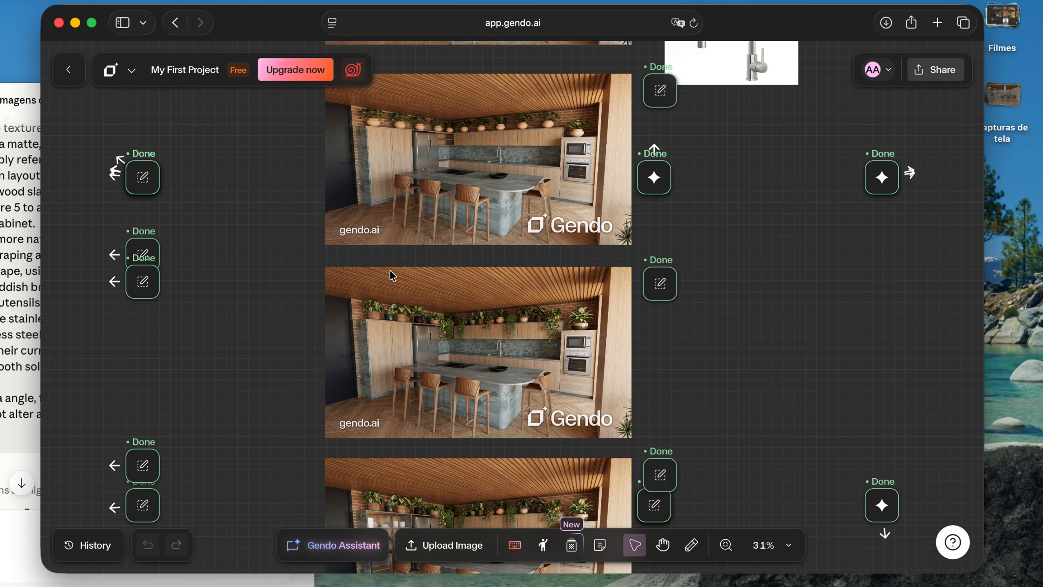
{"action": "scroll", "coordinate": [464, 266], "scroll_direction": "up", "scroll_amount": 10}
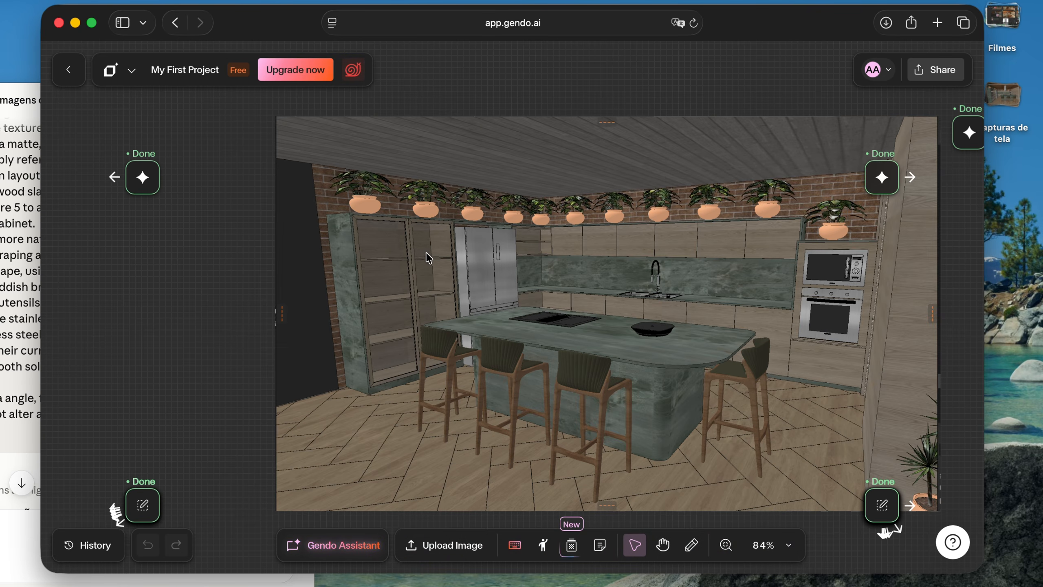
Examine the wide kitchen's glass cabinet with its crockery, pans and glasses up close, and the versions with people below it
{"action": "scroll", "coordinate": [399, 259], "scroll_direction": "down", "scroll_amount": 6}
{"action": "scroll", "coordinate": [399, 258], "scroll_direction": "down", "scroll_amount": 12}
{"action": "scroll", "coordinate": [400, 259], "scroll_direction": "down", "scroll_amount": 3}
{"action": "scroll", "coordinate": [473, 340], "scroll_direction": "down", "scroll_amount": 7}
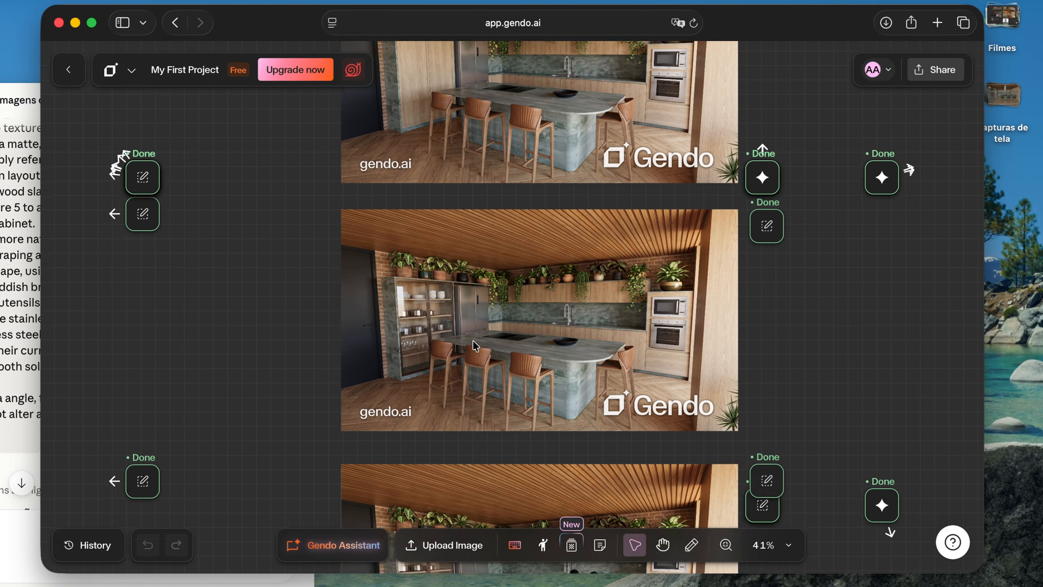
{"action": "scroll", "coordinate": [431, 313], "scroll_direction": "up", "scroll_amount": 10}
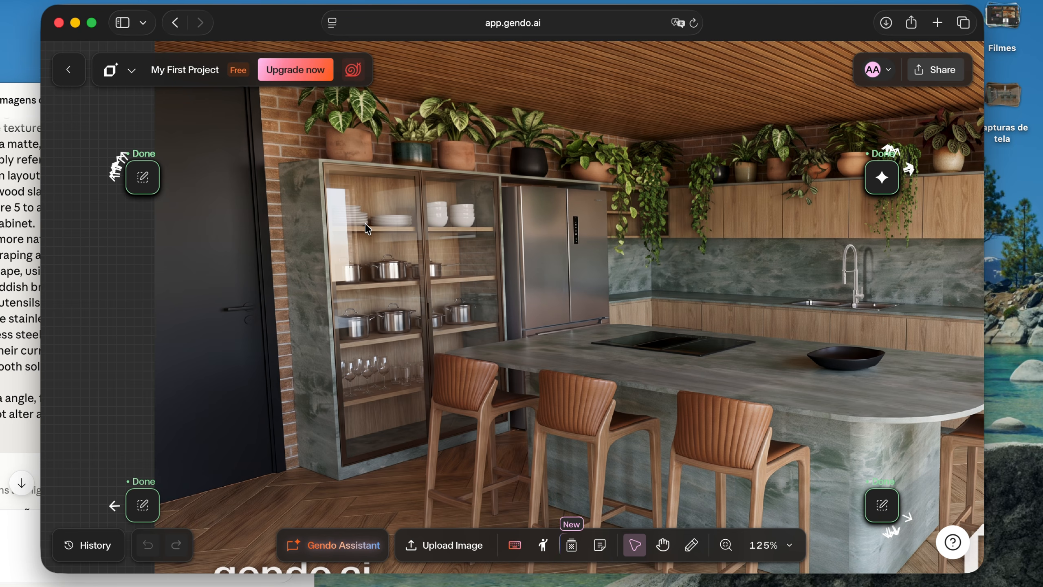
{"action": "scroll", "coordinate": [421, 292], "scroll_direction": "down", "scroll_amount": 5}
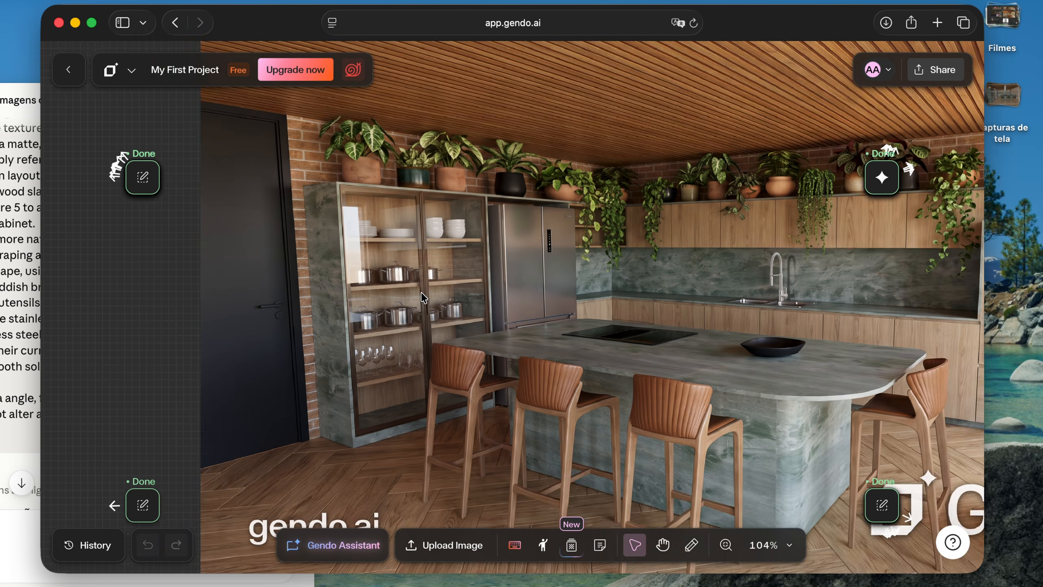
{"action": "scroll", "coordinate": [455, 317], "scroll_direction": "up", "scroll_amount": 5}
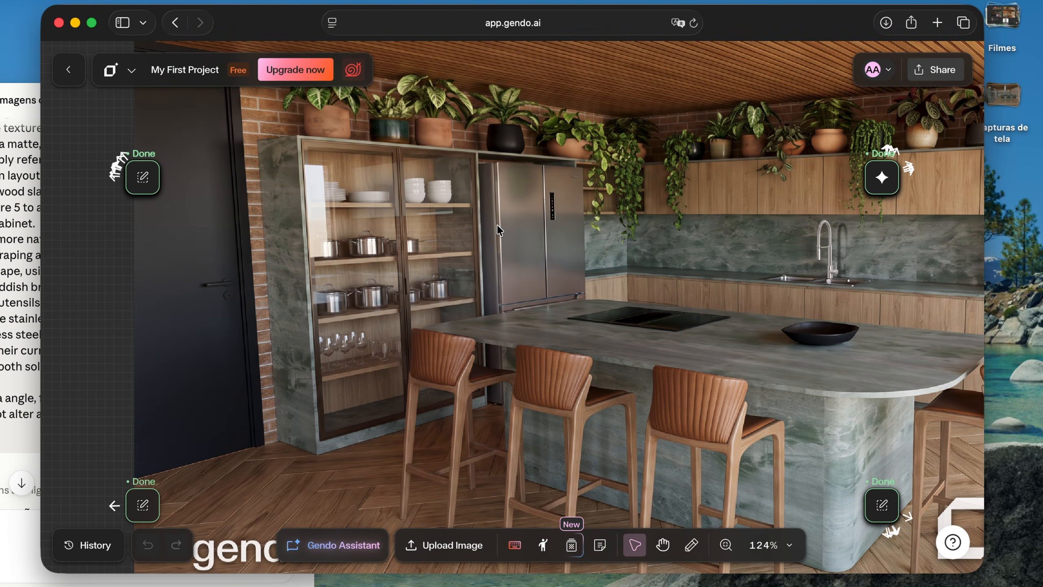
{"action": "scroll", "coordinate": [497, 225], "scroll_direction": "down", "scroll_amount": 6}
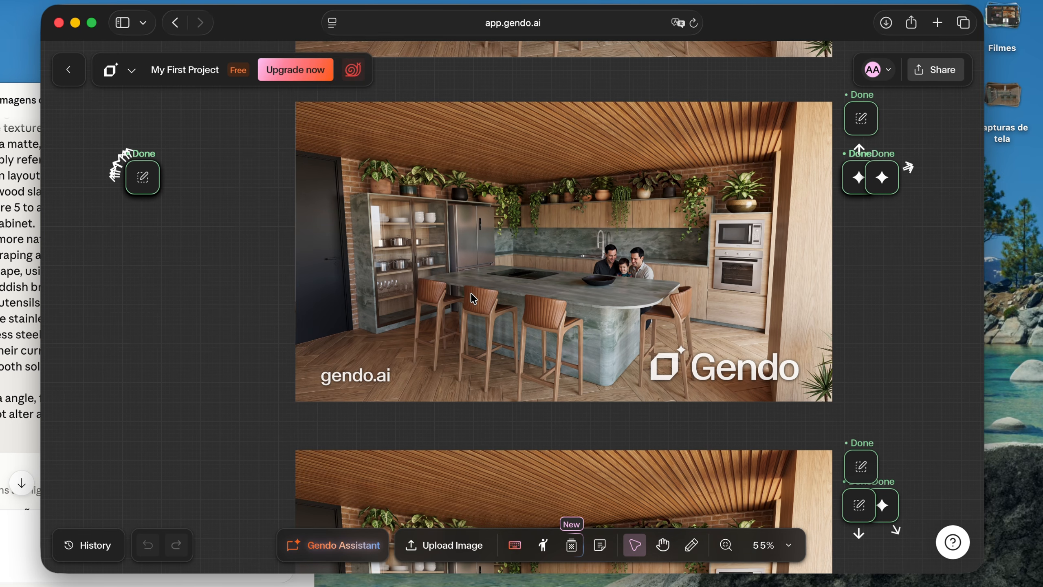
{"action": "scroll", "coordinate": [473, 299], "scroll_direction": "down", "scroll_amount": 5}
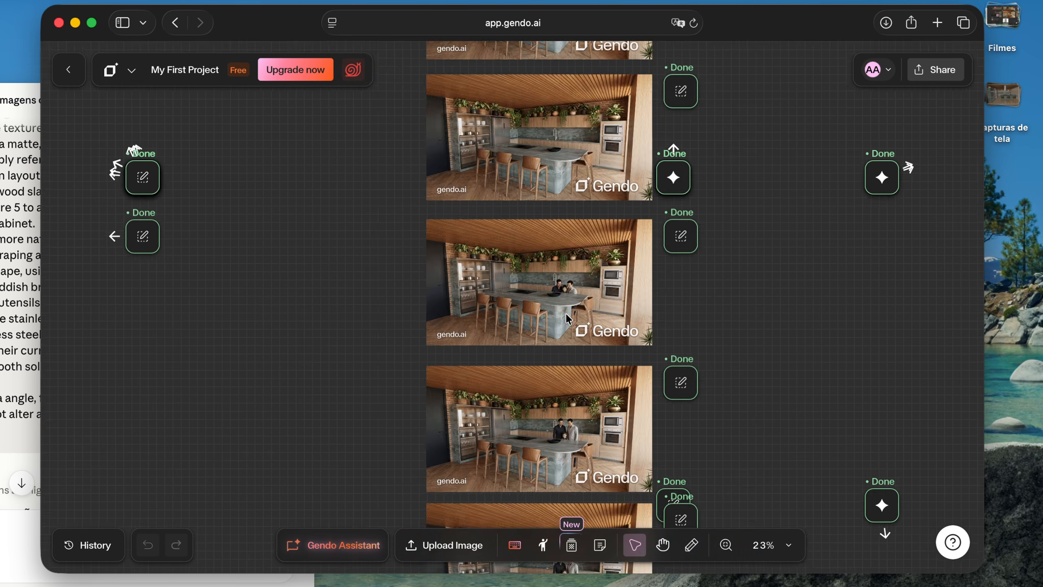
Examine the reddish angled island render with two men and a child, including its door, plants and lit cabinet
{"action": "scroll", "coordinate": [566, 313], "scroll_direction": "down", "scroll_amount": 5}
{"action": "scroll", "coordinate": [566, 317], "scroll_direction": "up", "scroll_amount": 3}
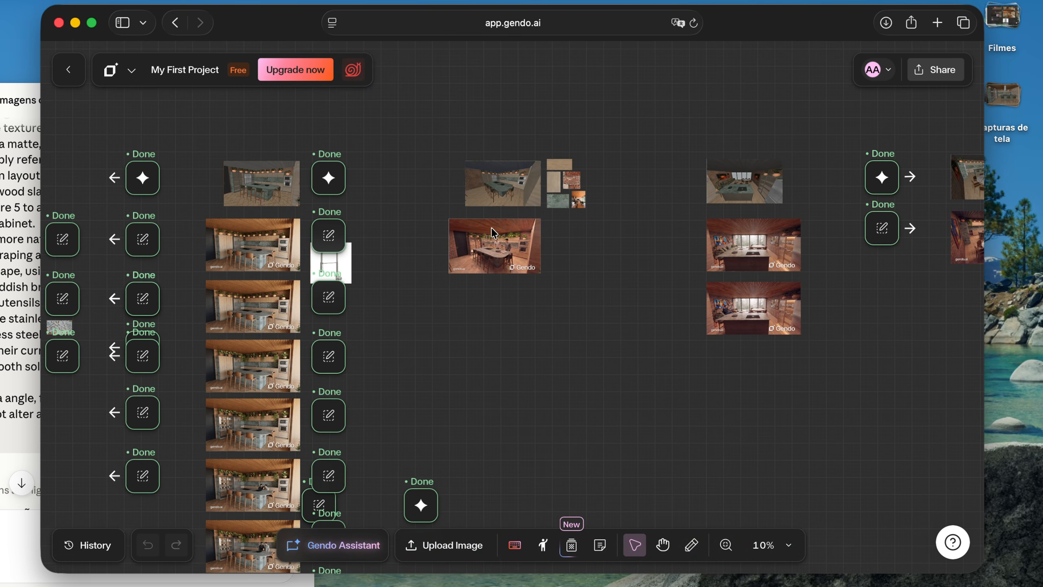
{"action": "scroll", "coordinate": [492, 229], "scroll_direction": "up", "scroll_amount": 10}
{"action": "scroll", "coordinate": [544, 302], "scroll_direction": "up", "scroll_amount": 3}
{"action": "scroll", "coordinate": [473, 285], "scroll_direction": "down", "scroll_amount": 2}
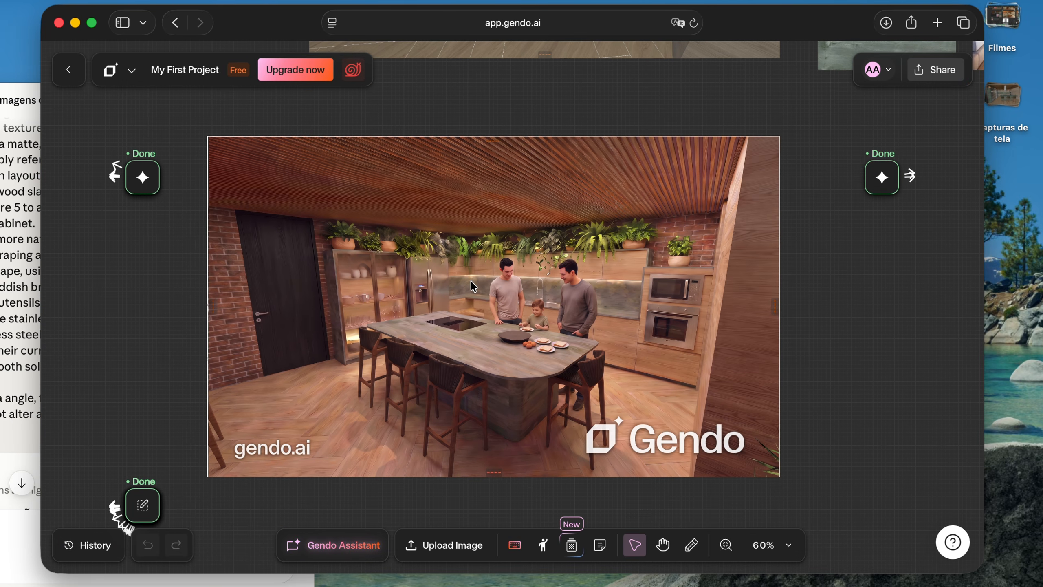
{"action": "scroll", "coordinate": [473, 286], "scroll_direction": "left", "scroll_amount": 3}
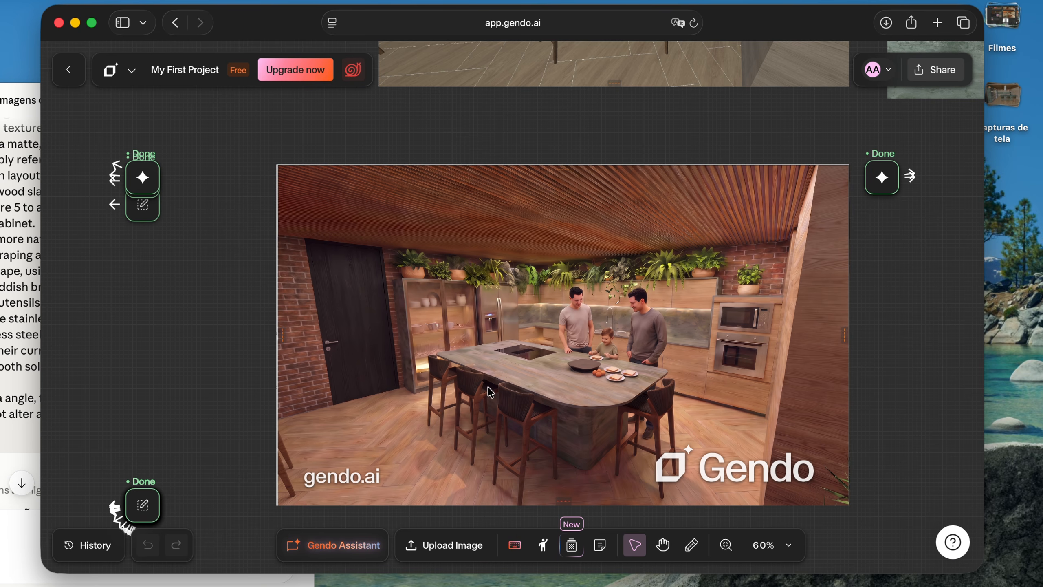
{"action": "scroll", "coordinate": [487, 354], "scroll_direction": "down", "scroll_amount": 2}
{"action": "scroll", "coordinate": [486, 354], "scroll_direction": "right", "scroll_amount": 1}
{"action": "scroll", "coordinate": [482, 292], "scroll_direction": "down", "scroll_amount": 1}
{"action": "scroll", "coordinate": [482, 291], "scroll_direction": "right", "scroll_amount": 1}
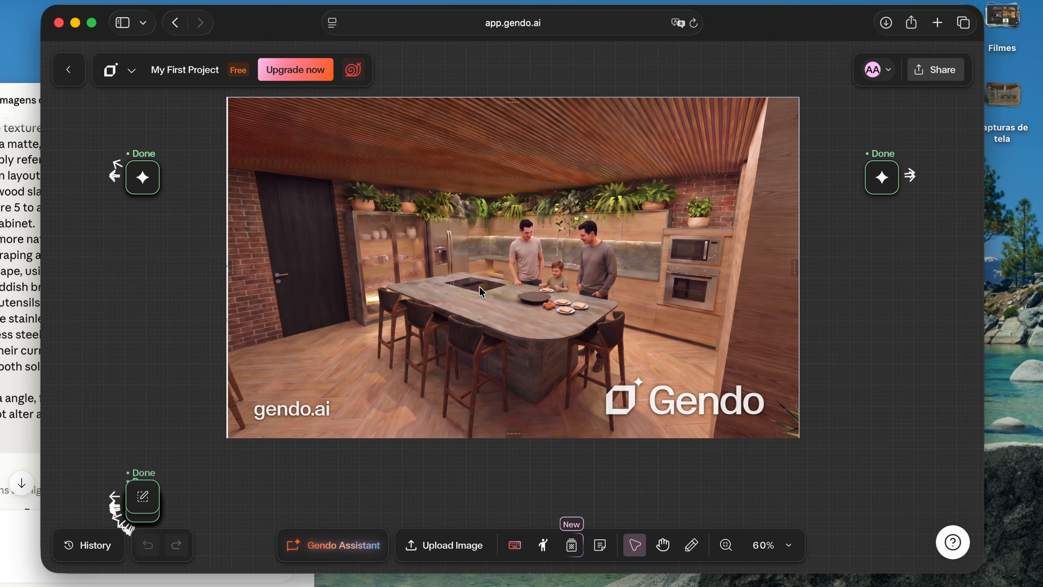
{"action": "scroll", "coordinate": [448, 274], "scroll_direction": "up", "scroll_amount": 5}
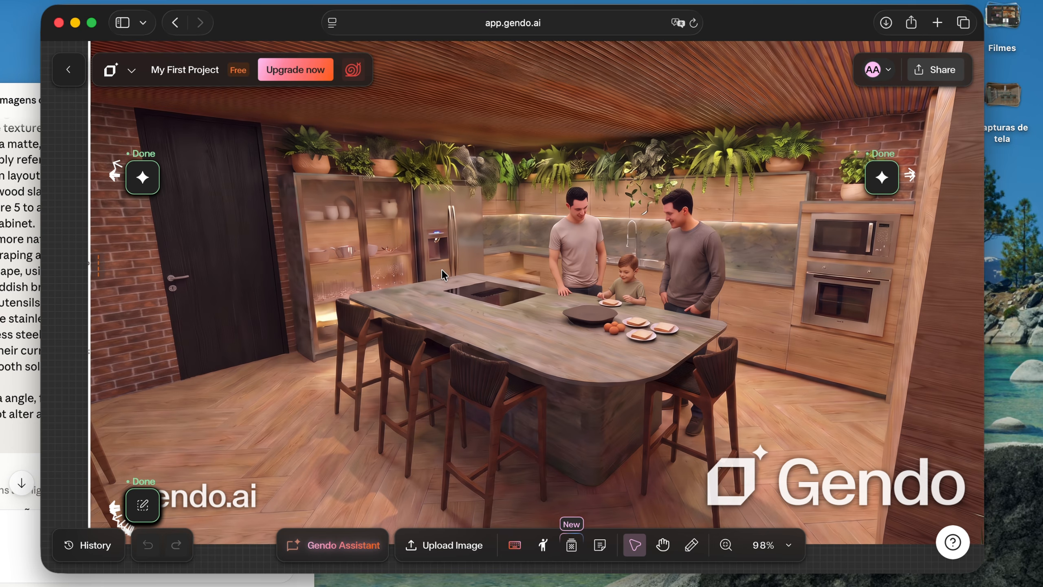
{"action": "scroll", "coordinate": [442, 270], "scroll_direction": "down", "scroll_amount": 2}
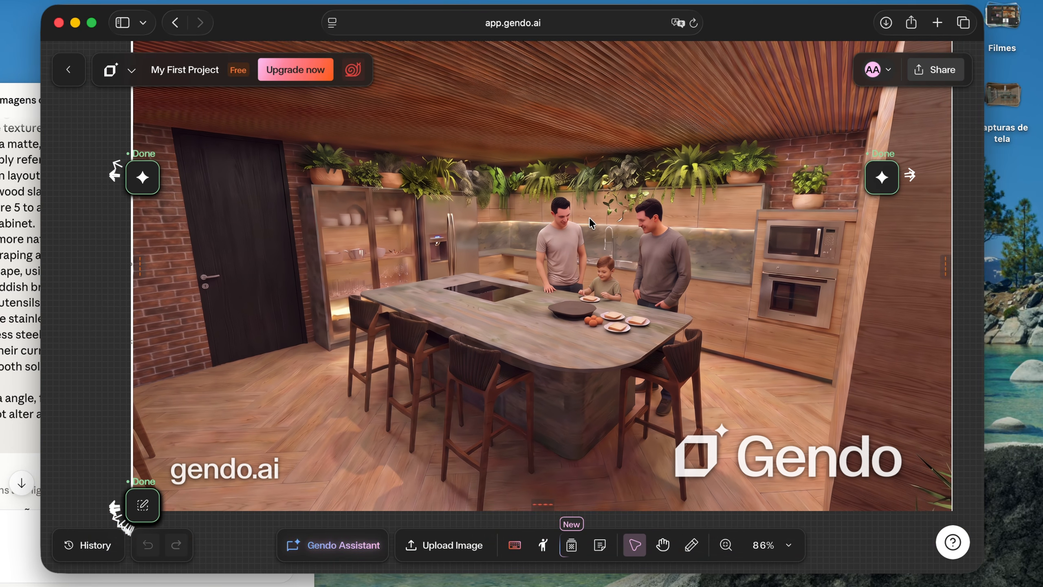
Study the reddish render's source screenshot beside its wood, brick, green stone and slatted ceiling reference images
{"action": "scroll", "coordinate": [589, 217], "scroll_direction": "down", "scroll_amount": 5}
{"action": "scroll", "coordinate": [528, 250], "scroll_direction": "down", "scroll_amount": 2}
{"action": "scroll", "coordinate": [528, 250], "scroll_direction": "right", "scroll_amount": 5}
{"action": "scroll", "coordinate": [527, 250], "scroll_direction": "left", "scroll_amount": 6}
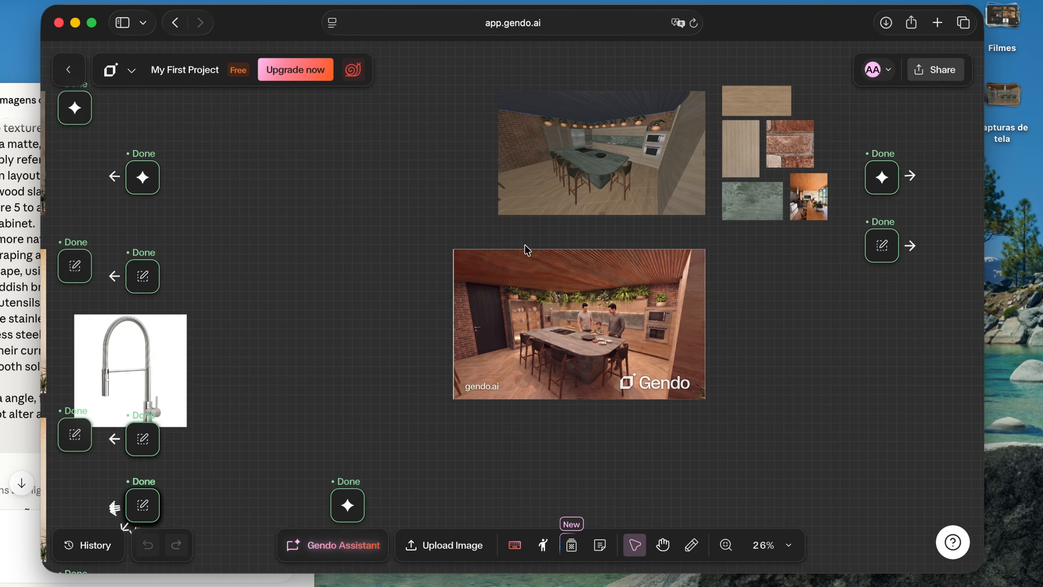
{"action": "scroll", "coordinate": [530, 243], "scroll_direction": "right", "scroll_amount": 2}
{"action": "scroll", "coordinate": [539, 195], "scroll_direction": "up", "scroll_amount": 6}
{"action": "scroll", "coordinate": [477, 202], "scroll_direction": "up", "scroll_amount": 1}
{"action": "scroll", "coordinate": [502, 190], "scroll_direction": "up", "scroll_amount": 3}
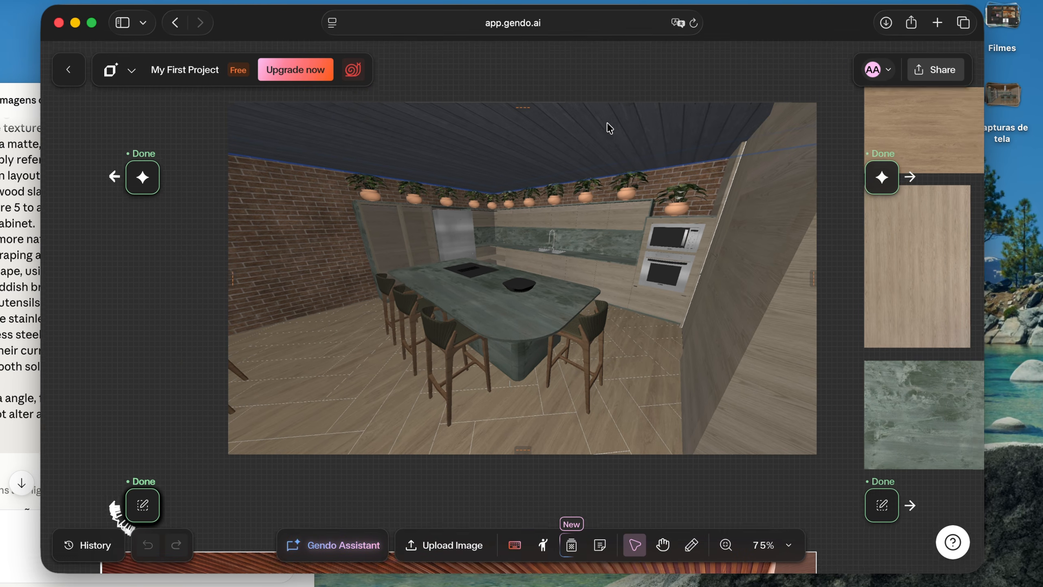
{"action": "scroll", "coordinate": [610, 129], "scroll_direction": "right", "scroll_amount": 3}
{"action": "scroll", "coordinate": [537, 152], "scroll_direction": "right", "scroll_amount": 6}
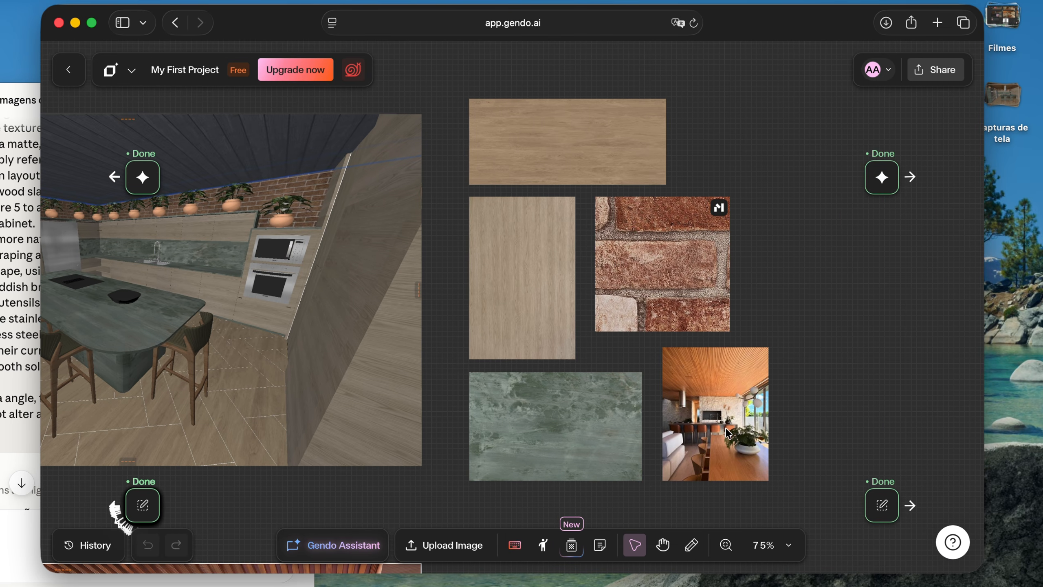
{"action": "scroll", "coordinate": [730, 411], "scroll_direction": "up", "scroll_amount": 10}
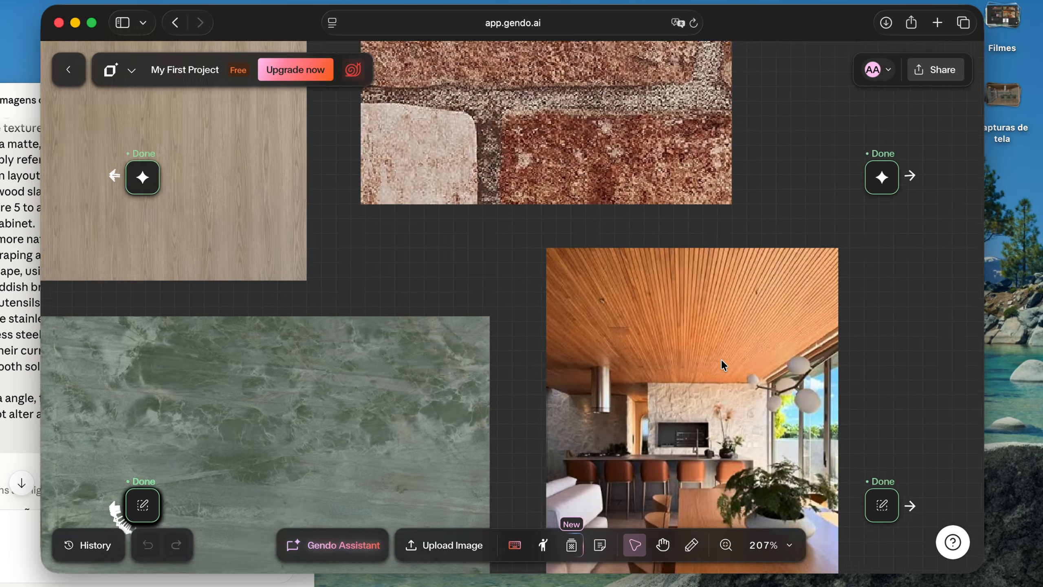
{"action": "scroll", "coordinate": [721, 358], "scroll_direction": "down", "scroll_amount": 10}
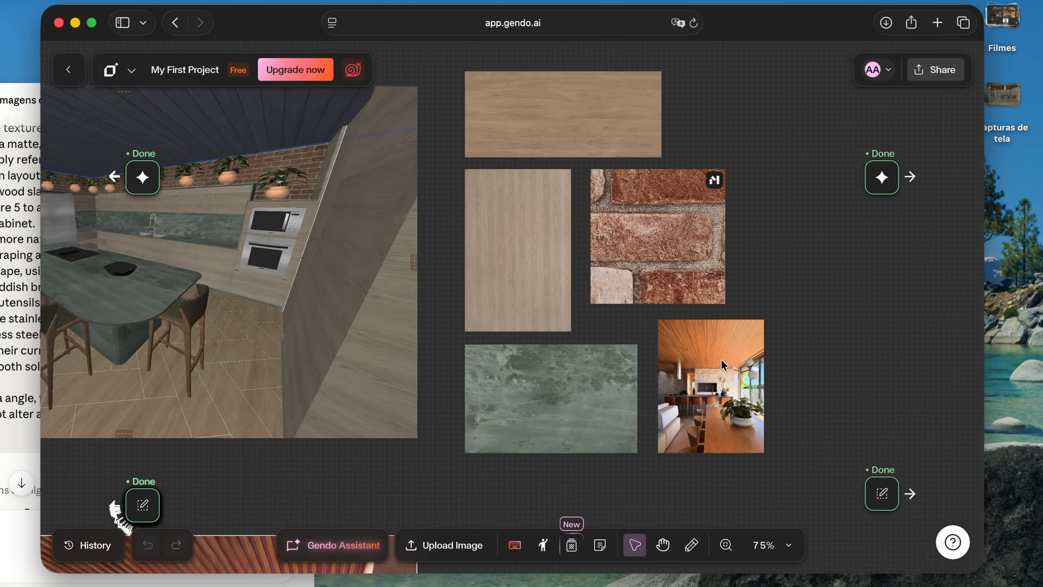
Compare the reddish island render again with its source screenshot, reference images and the neighbouring wide kitchen column
{"action": "scroll", "coordinate": [425, 281], "scroll_direction": "down", "scroll_amount": 6}
{"action": "scroll", "coordinate": [425, 281], "scroll_direction": "left", "scroll_amount": 3}
{"action": "scroll", "coordinate": [426, 281], "scroll_direction": "down", "scroll_amount": 3}
{"action": "scroll", "coordinate": [591, 300], "scroll_direction": "down", "scroll_amount": 5}
{"action": "scroll", "coordinate": [590, 300], "scroll_direction": "left", "scroll_amount": 5}
{"action": "scroll", "coordinate": [590, 300], "scroll_direction": "down", "scroll_amount": 3}
{"action": "scroll", "coordinate": [590, 300], "scroll_direction": "up", "scroll_amount": 5}
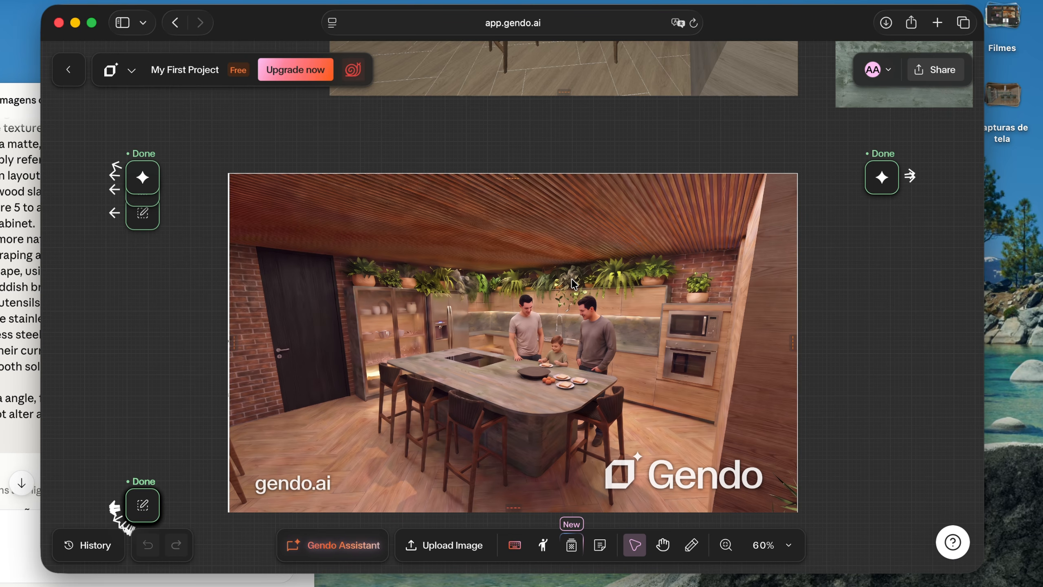
{"action": "scroll", "coordinate": [574, 283], "scroll_direction": "down", "scroll_amount": 8}
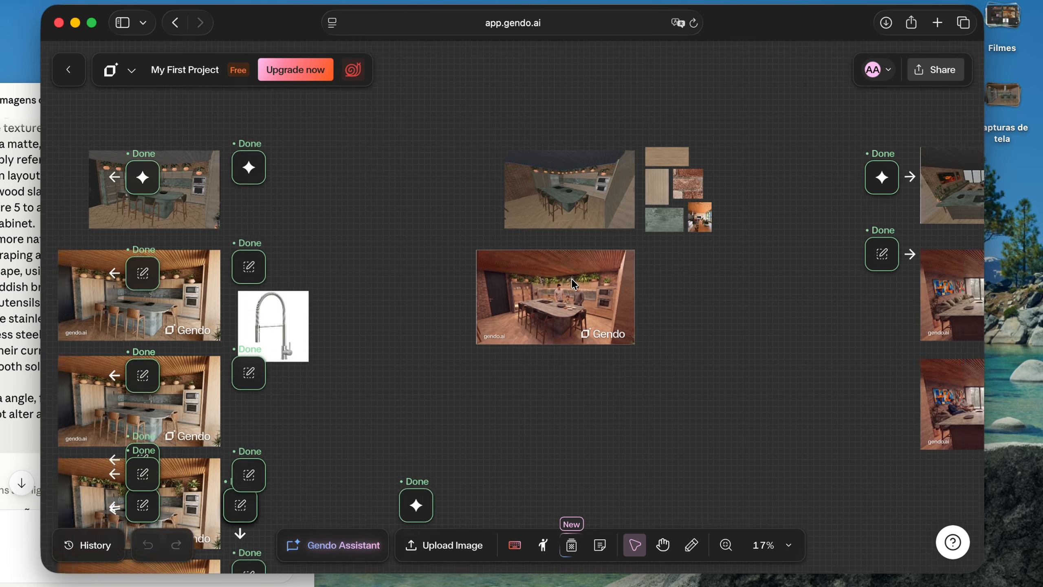
Review the window-facing island renders with and without people on the sofa, and the render with the round marble dining table
{"action": "scroll", "coordinate": [664, 203], "scroll_direction": "up", "scroll_amount": 5}
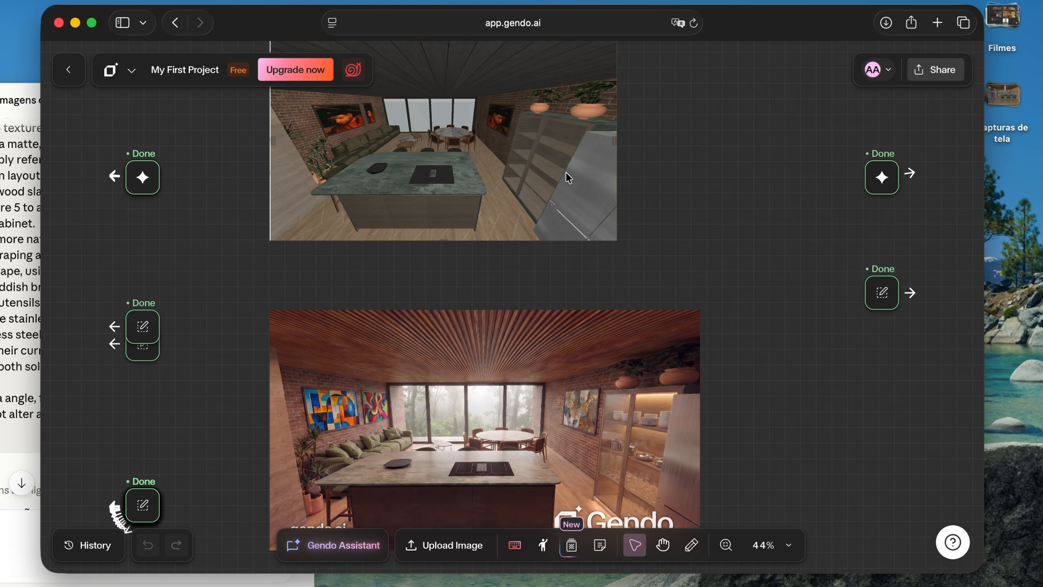
{"action": "scroll", "coordinate": [566, 174], "scroll_direction": "down", "scroll_amount": 4}
{"action": "scroll", "coordinate": [565, 172], "scroll_direction": "down", "scroll_amount": 5}
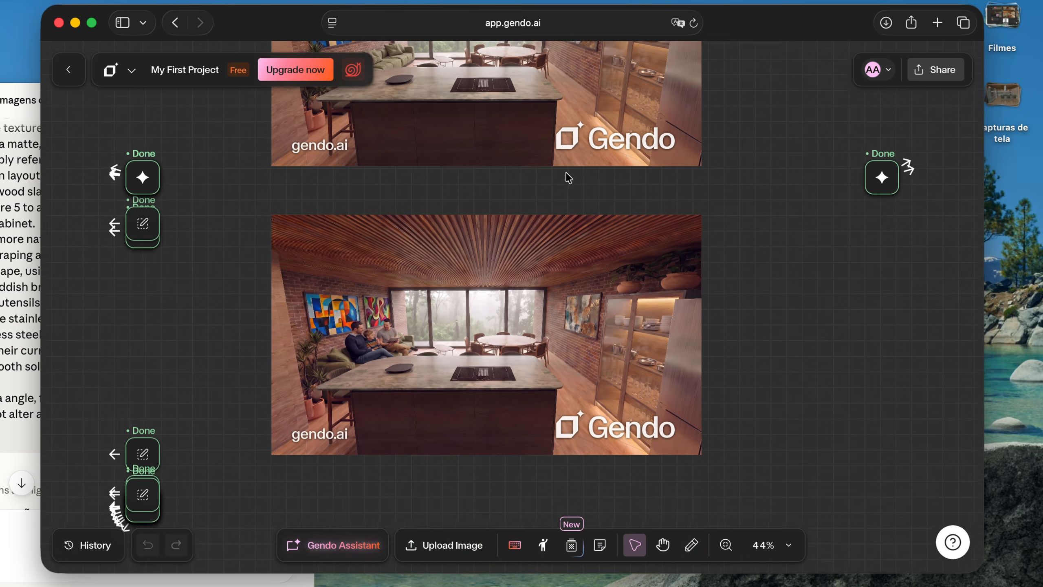
{"action": "scroll", "coordinate": [578, 286], "scroll_direction": "right", "scroll_amount": 5}
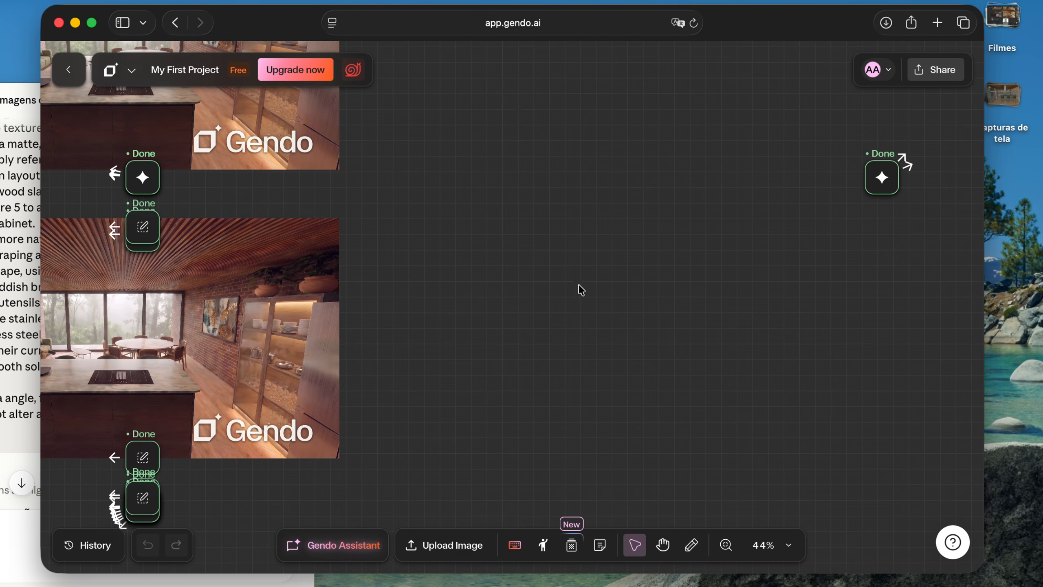
{"action": "scroll", "coordinate": [579, 288], "scroll_direction": "down", "scroll_amount": 5}
{"action": "scroll", "coordinate": [582, 289], "scroll_direction": "up", "scroll_amount": 2}
{"action": "scroll", "coordinate": [607, 276], "scroll_direction": "up", "scroll_amount": 6}
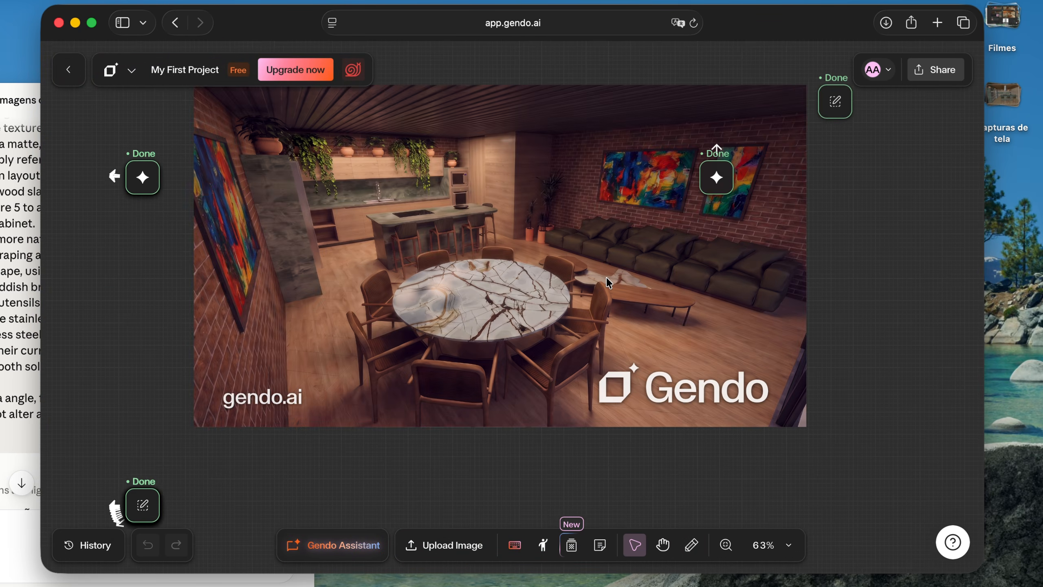
{"action": "scroll", "coordinate": [609, 283], "scroll_direction": "up", "scroll_amount": 1}
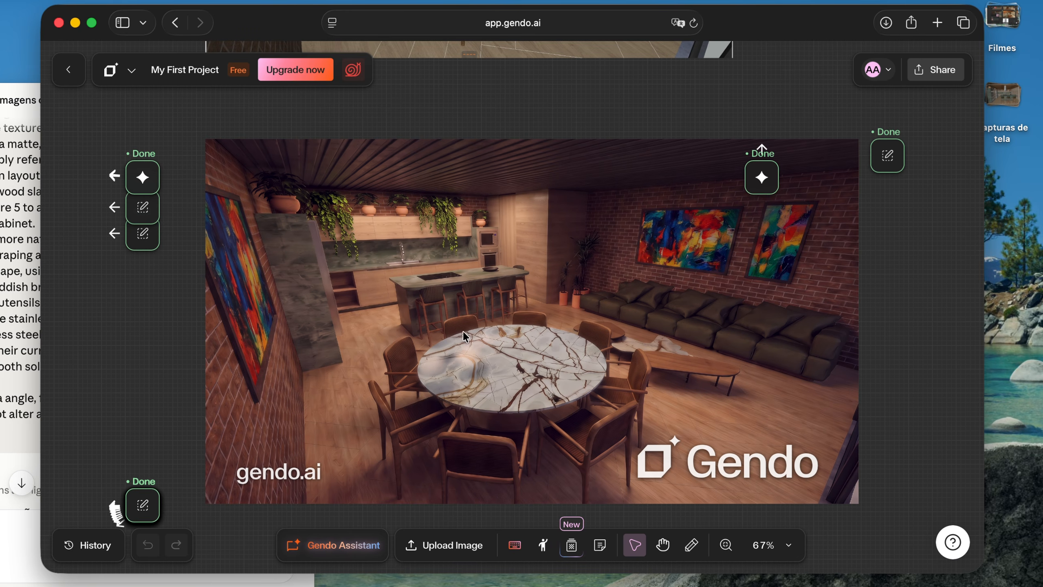
Examine the reddish round marble table render up close, including its kitchen and island, and compare it with its source screenshot
{"action": "scroll", "coordinate": [415, 360], "scroll_direction": "up", "scroll_amount": 8}
{"action": "scroll", "coordinate": [391, 361], "scroll_direction": "left", "scroll_amount": 5}
{"action": "scroll", "coordinate": [391, 361], "scroll_direction": "down", "scroll_amount": 4}
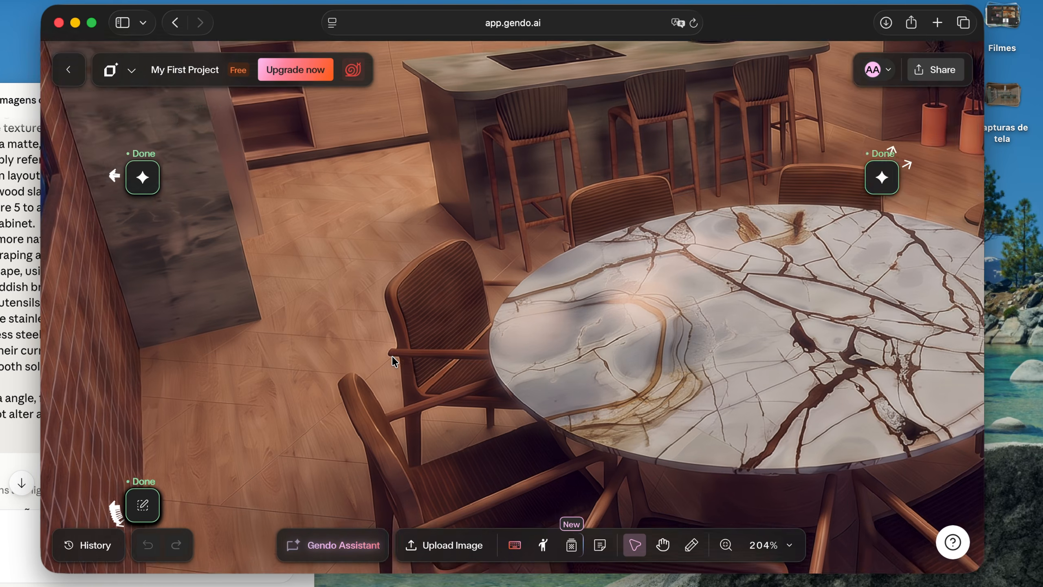
{"action": "scroll", "coordinate": [392, 361], "scroll_direction": "up", "scroll_amount": 8}
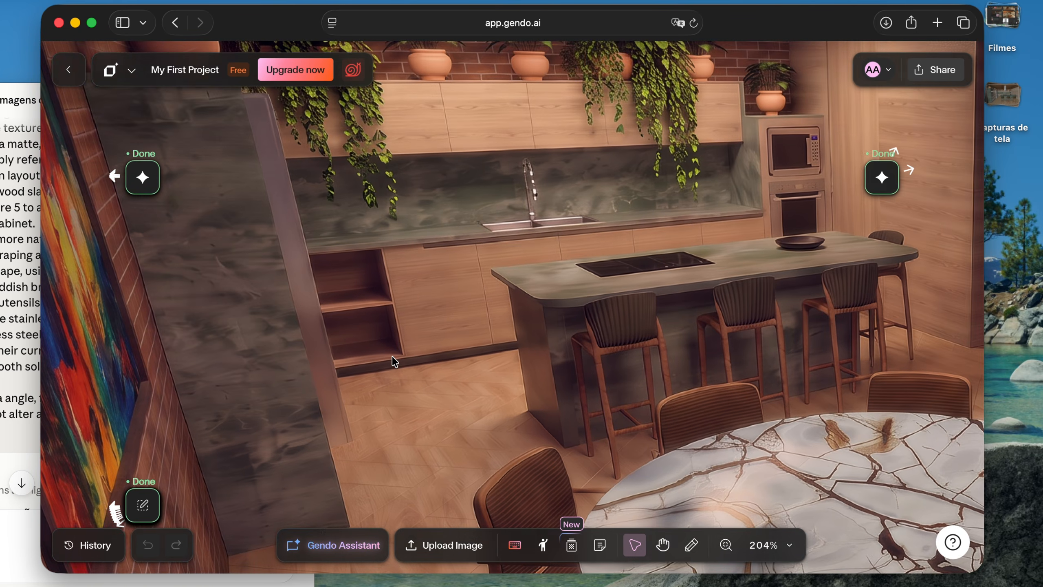
{"action": "scroll", "coordinate": [392, 361], "scroll_direction": "up", "scroll_amount": 2}
{"action": "scroll", "coordinate": [393, 361], "scroll_direction": "down", "scroll_amount": 9}
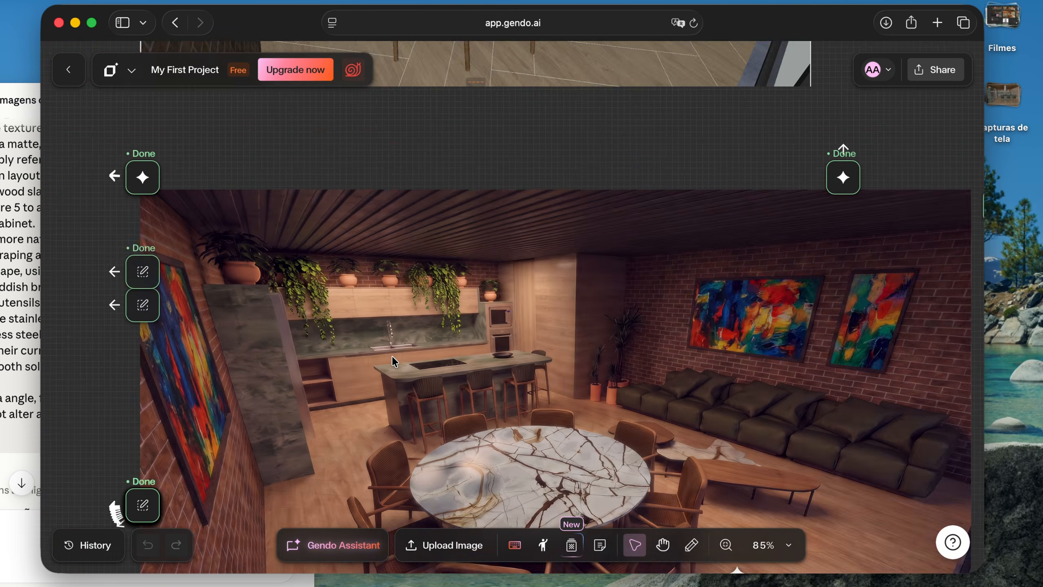
{"action": "scroll", "coordinate": [392, 361], "scroll_direction": "down", "scroll_amount": 5}
{"action": "scroll", "coordinate": [462, 210], "scroll_direction": "left", "scroll_amount": 5}
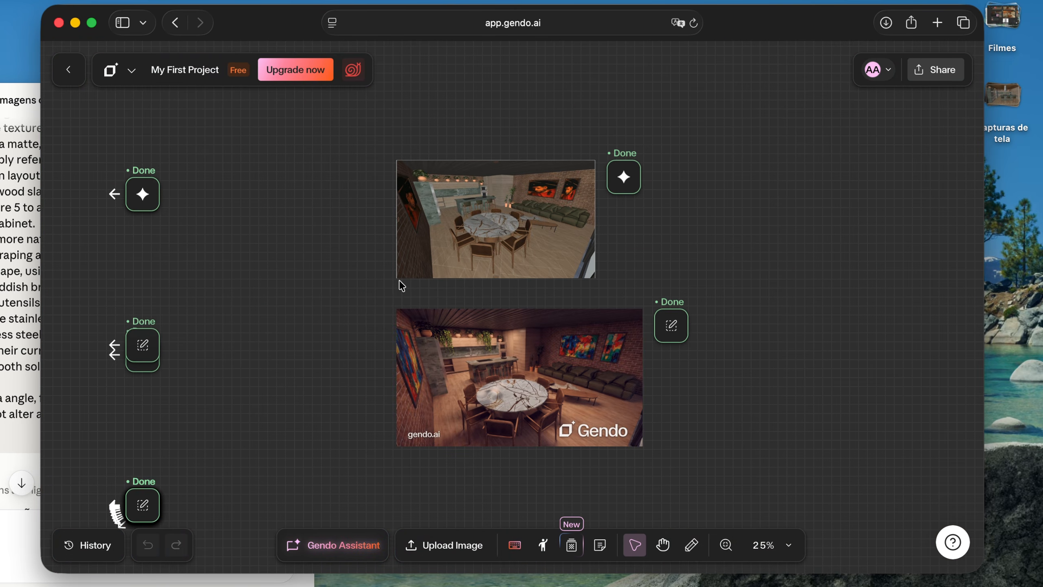
Compare the sink faucet in the wide kitchen's source screenshot, its first renders and the chrome faucet reference image
{"action": "scroll", "coordinate": [402, 285], "scroll_direction": "down", "scroll_amount": 3}
{"action": "scroll", "coordinate": [399, 280], "scroll_direction": "left", "scroll_amount": 10}
{"action": "scroll", "coordinate": [400, 280], "scroll_direction": "down", "scroll_amount": 2}
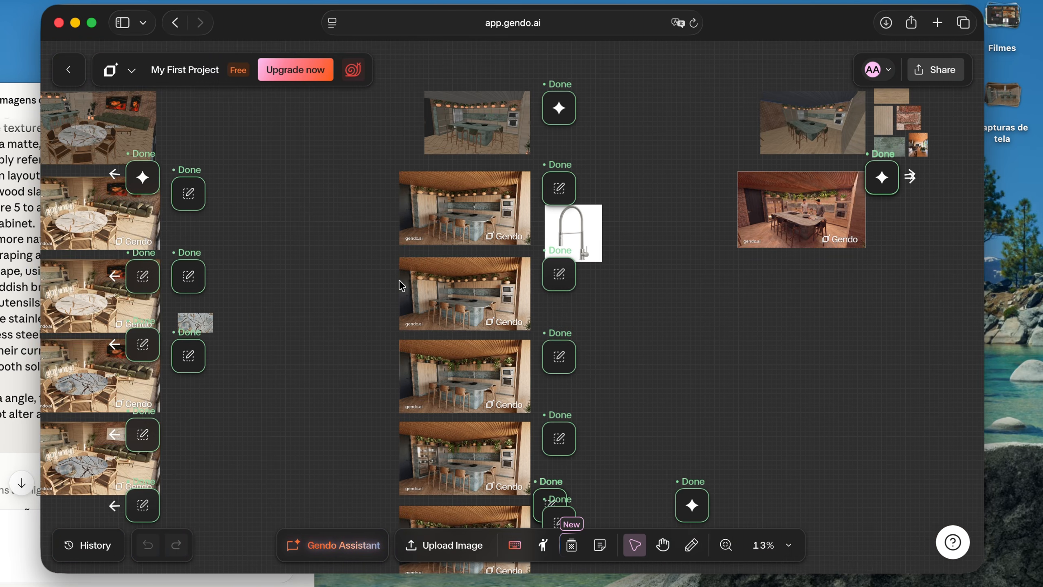
{"action": "scroll", "coordinate": [532, 176], "scroll_direction": "up", "scroll_amount": 10}
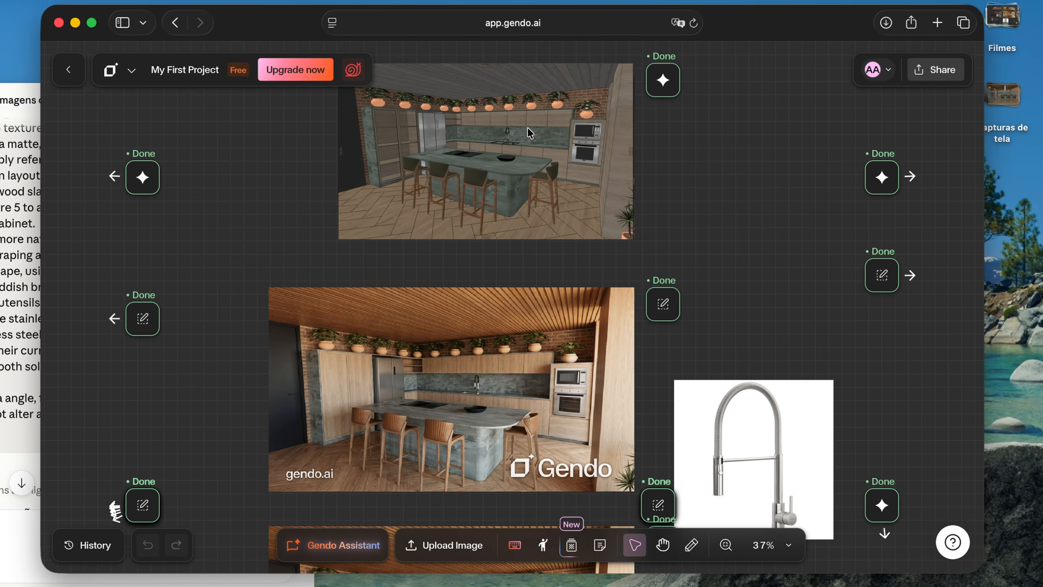
{"action": "scroll", "coordinate": [494, 156], "scroll_direction": "up", "scroll_amount": 4}
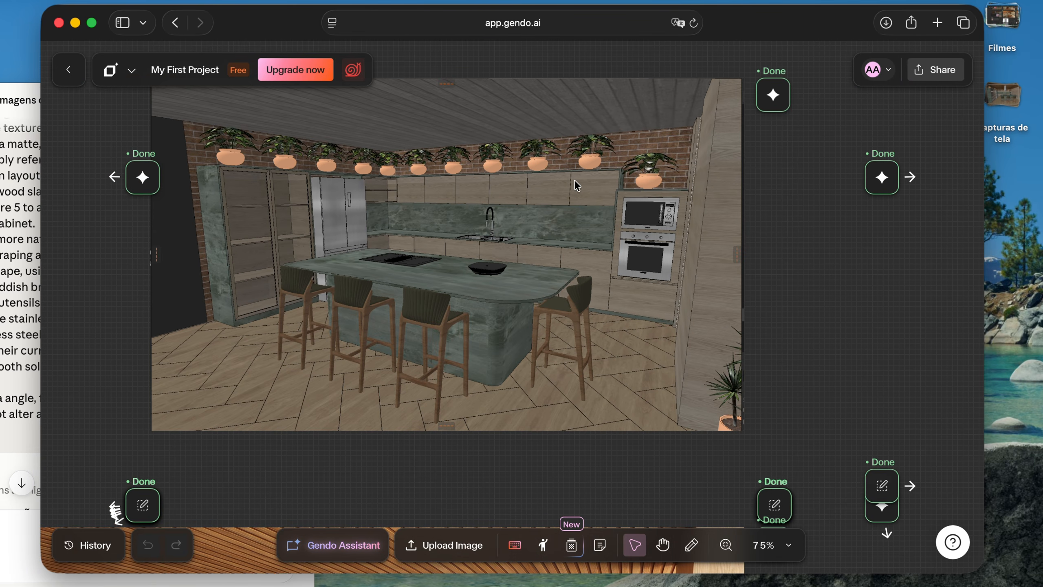
{"action": "scroll", "coordinate": [493, 223], "scroll_direction": "up", "scroll_amount": 10}
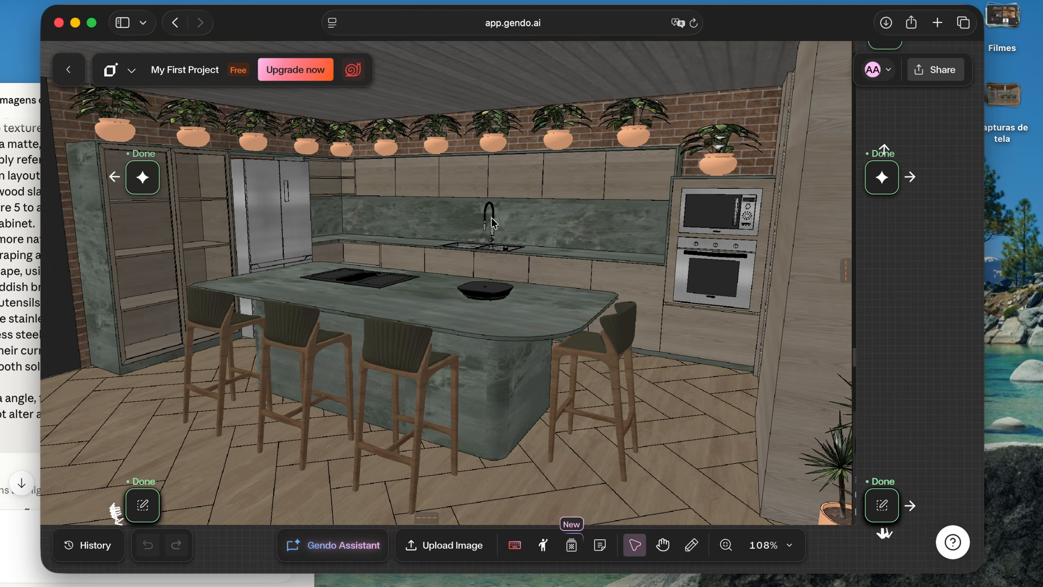
{"action": "scroll", "coordinate": [493, 155], "scroll_direction": "down", "scroll_amount": 10}
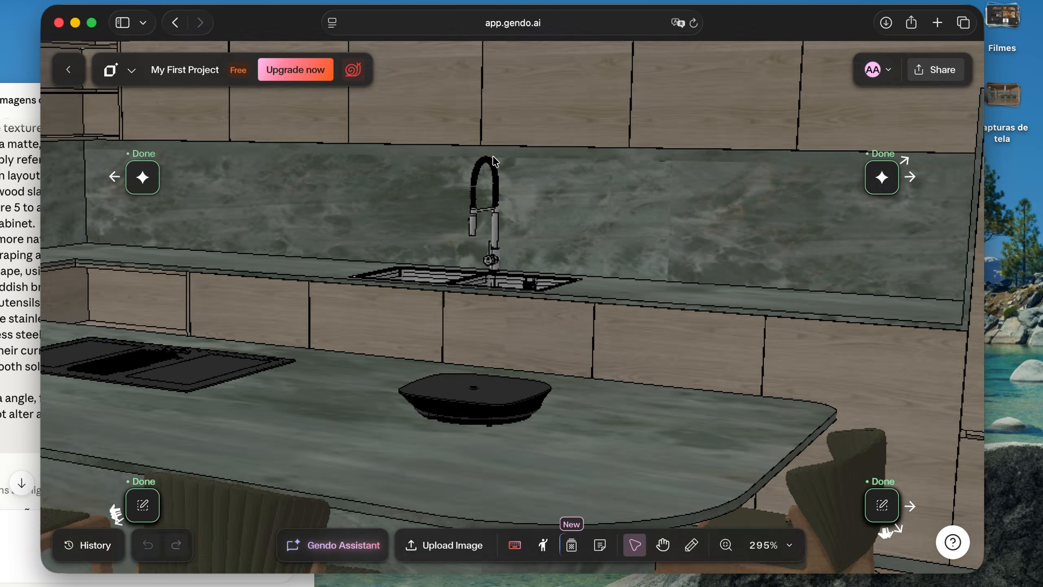
{"action": "scroll", "coordinate": [494, 158], "scroll_direction": "down", "scroll_amount": 6}
{"action": "scroll", "coordinate": [494, 156], "scroll_direction": "down", "scroll_amount": 10}
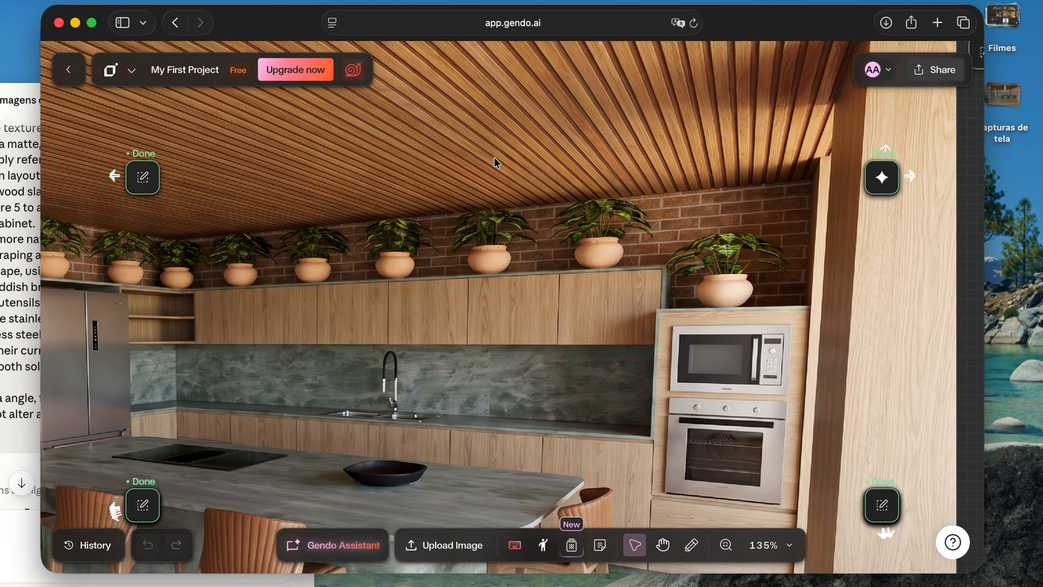
{"action": "scroll", "coordinate": [452, 244], "scroll_direction": "down", "scroll_amount": 8}
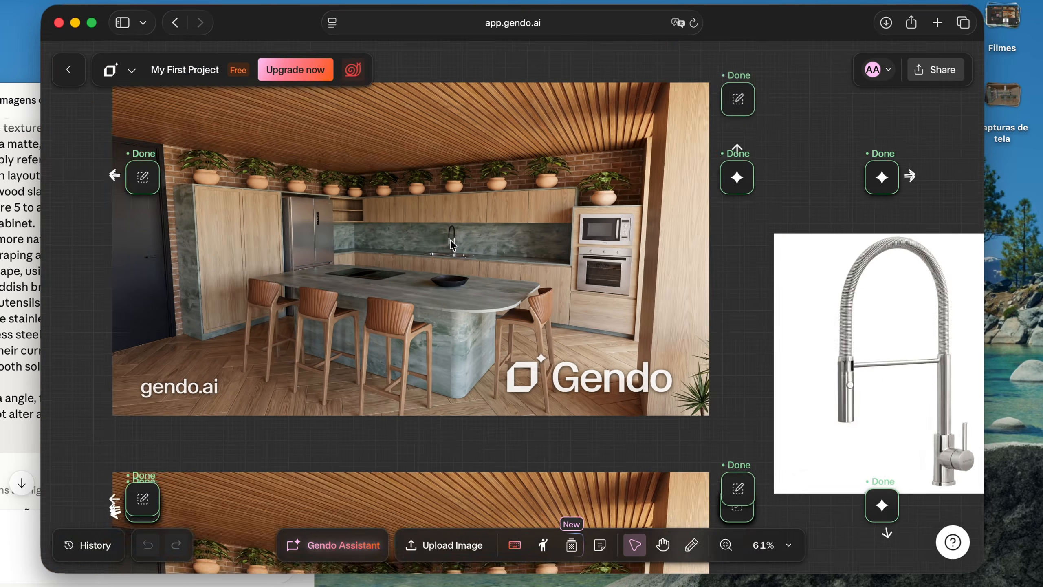
{"action": "scroll", "coordinate": [610, 289], "scroll_direction": "right", "scroll_amount": 3}
{"action": "scroll", "coordinate": [701, 340], "scroll_direction": "up", "scroll_amount": 2}
{"action": "scroll", "coordinate": [481, 290], "scroll_direction": "down", "scroll_amount": 3}
{"action": "scroll", "coordinate": [481, 290], "scroll_direction": "left", "scroll_amount": 2}
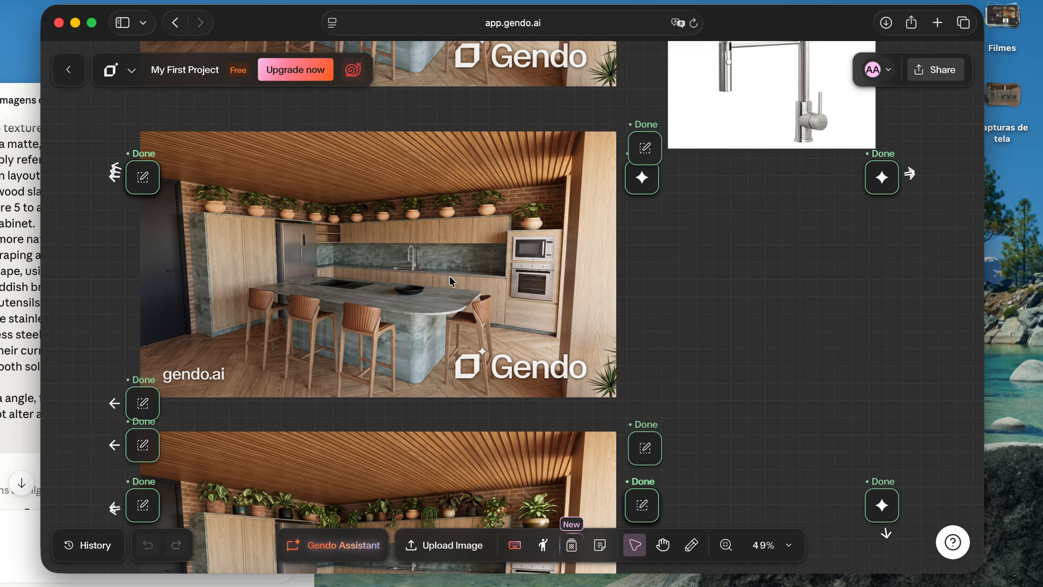
{"action": "scroll", "coordinate": [430, 262], "scroll_direction": "up", "scroll_amount": 6}
{"action": "scroll", "coordinate": [388, 252], "scroll_direction": "down", "scroll_amount": 6}
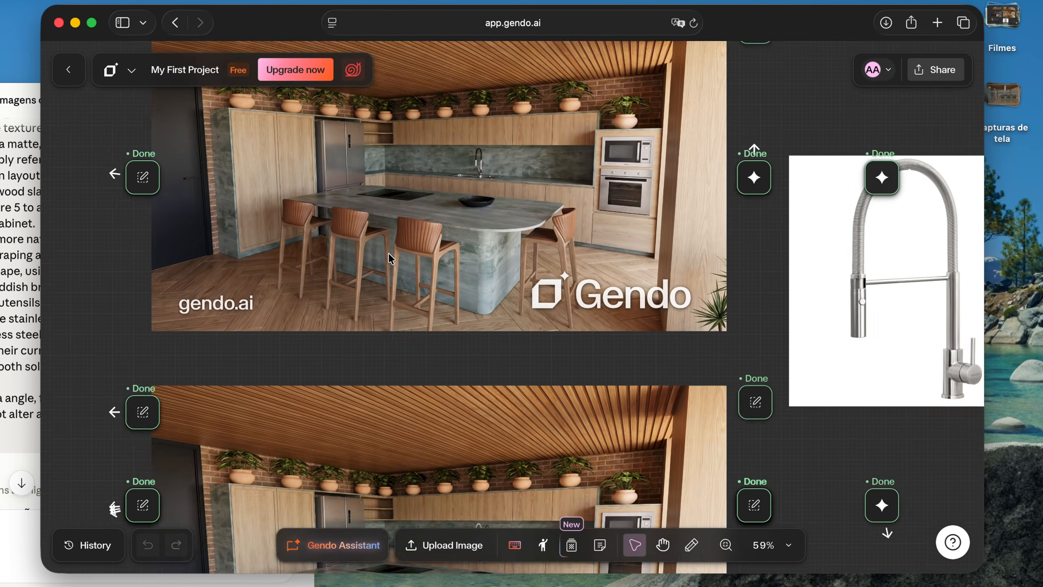
Compare the refrigerator and tall cabinet in the wide kitchen's source screenshot with those in its renders
{"action": "scroll", "coordinate": [389, 256], "scroll_direction": "up", "scroll_amount": 4}
{"action": "scroll", "coordinate": [388, 252], "scroll_direction": "up", "scroll_amount": 4}
{"action": "scroll", "coordinate": [415, 249], "scroll_direction": "up", "scroll_amount": 6}
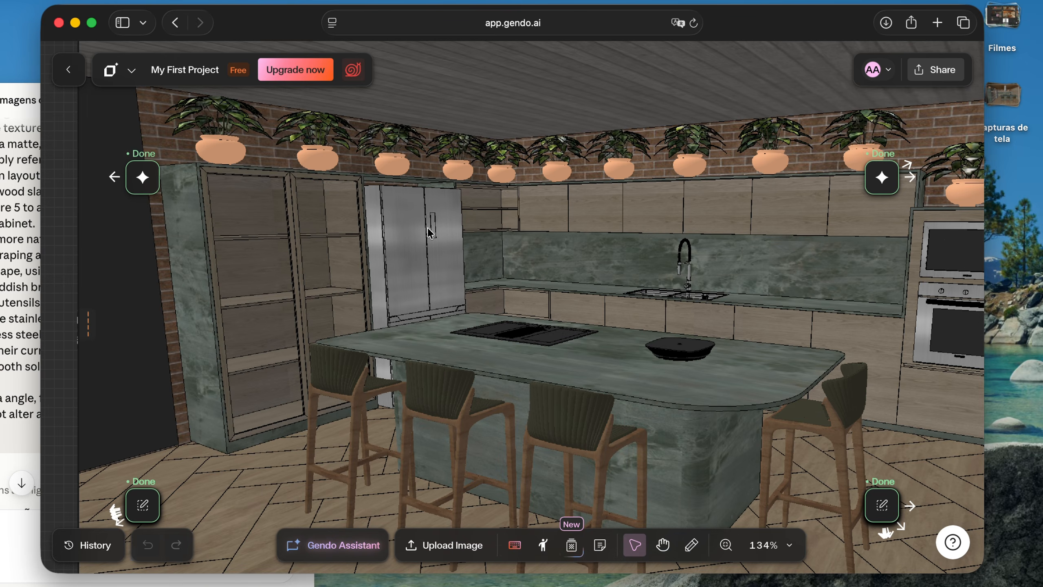
{"action": "scroll", "coordinate": [423, 243], "scroll_direction": "down", "scroll_amount": 6}
{"action": "scroll", "coordinate": [423, 242], "scroll_direction": "down", "scroll_amount": 5}
{"action": "scroll", "coordinate": [357, 174], "scroll_direction": "down", "scroll_amount": 1}
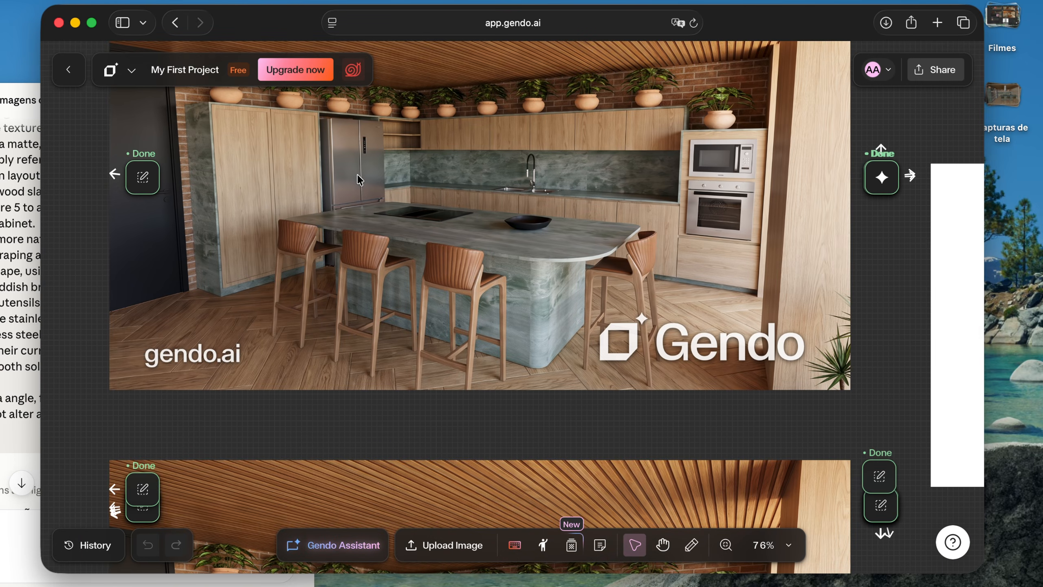
{"action": "scroll", "coordinate": [342, 163], "scroll_direction": "up", "scroll_amount": 5}
{"action": "scroll", "coordinate": [343, 164], "scroll_direction": "down", "scroll_amount": 10}
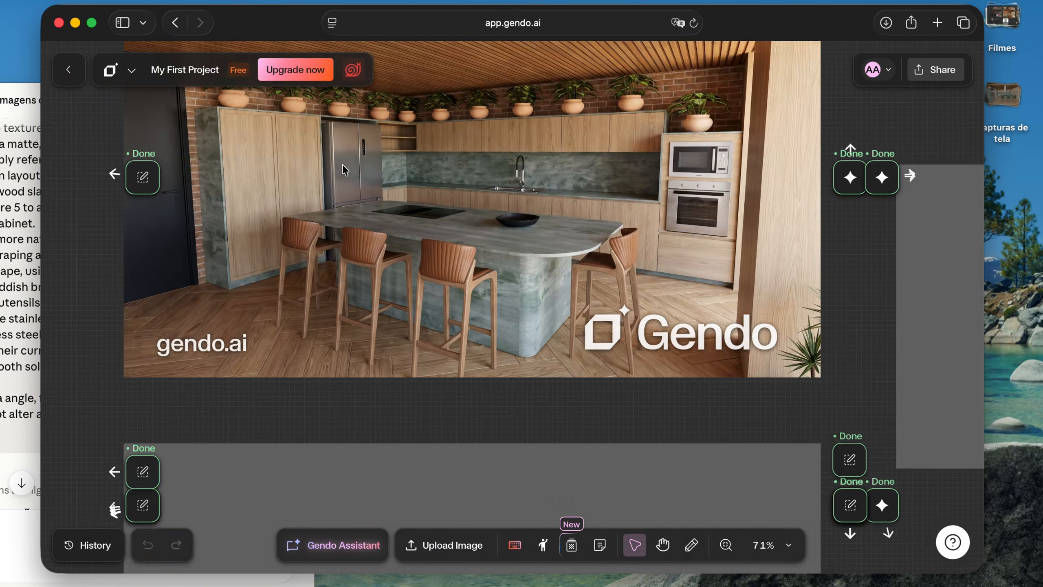
{"action": "scroll", "coordinate": [342, 164], "scroll_direction": "down", "scroll_amount": 8}
{"action": "scroll", "coordinate": [351, 183], "scroll_direction": "down", "scroll_amount": 3}
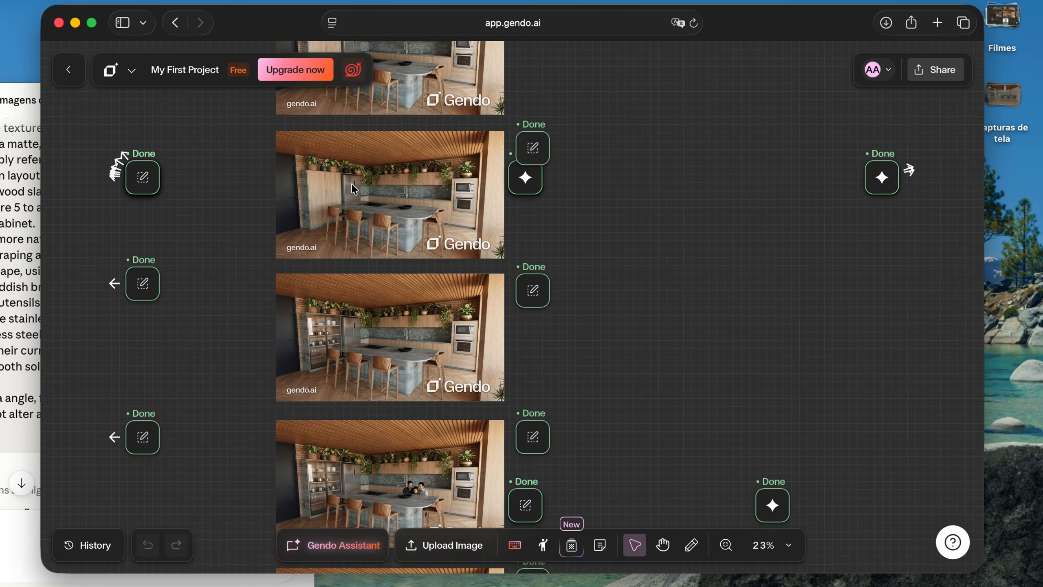
Review the remaining wide kitchen renders and neighbouring columns, and check the account's generation priority status
{"action": "scroll", "coordinate": [351, 183], "scroll_direction": "down", "scroll_amount": 5}
{"action": "scroll", "coordinate": [354, 190], "scroll_direction": "right", "scroll_amount": 10}
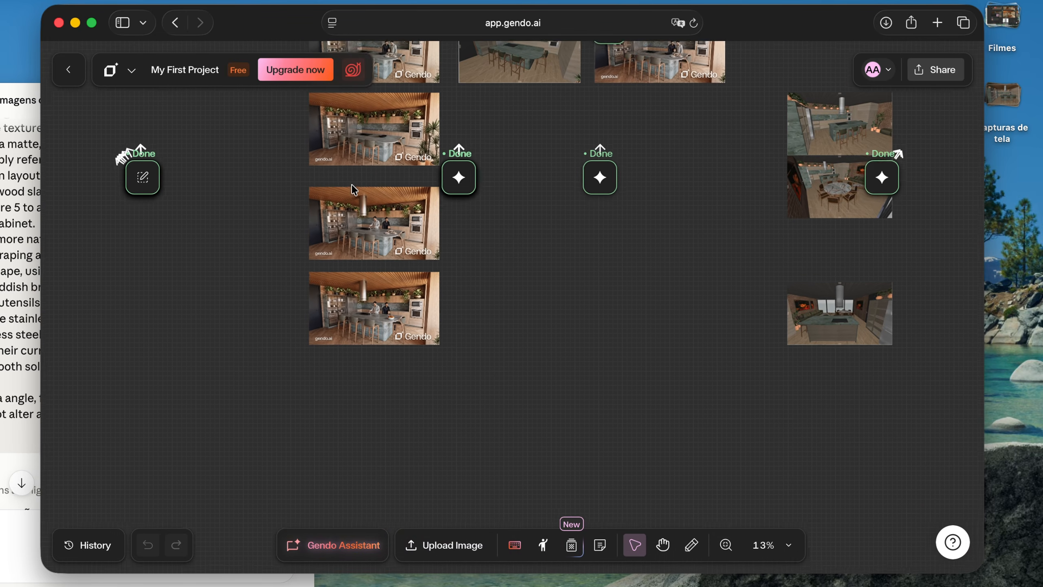
{"action": "scroll", "coordinate": [354, 190], "scroll_direction": "right", "scroll_amount": 5}
{"action": "scroll", "coordinate": [471, 241], "scroll_direction": "right", "scroll_amount": 10}
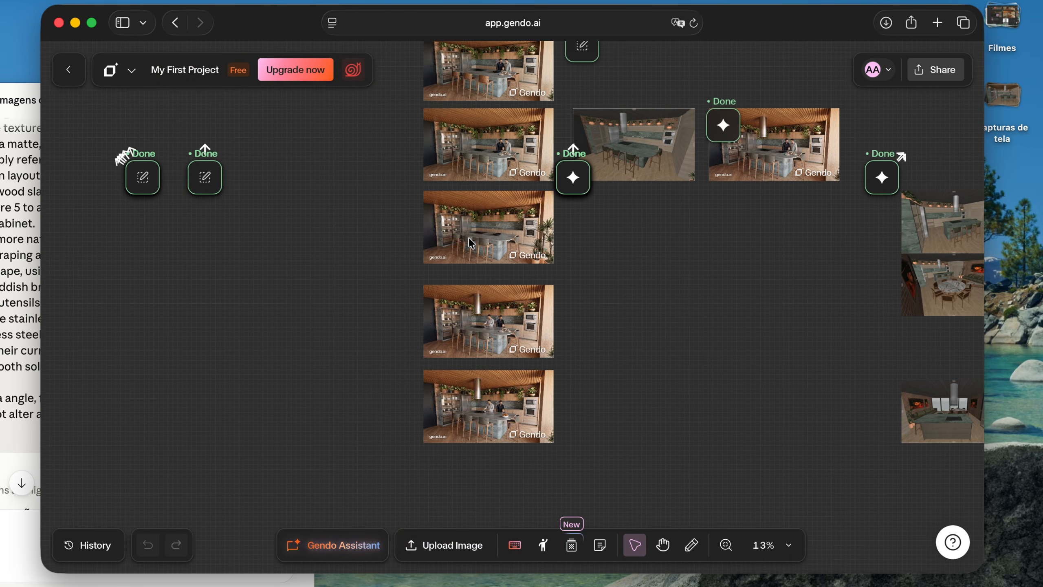
{"action": "scroll", "coordinate": [470, 241], "scroll_direction": "down", "scroll_amount": 3}
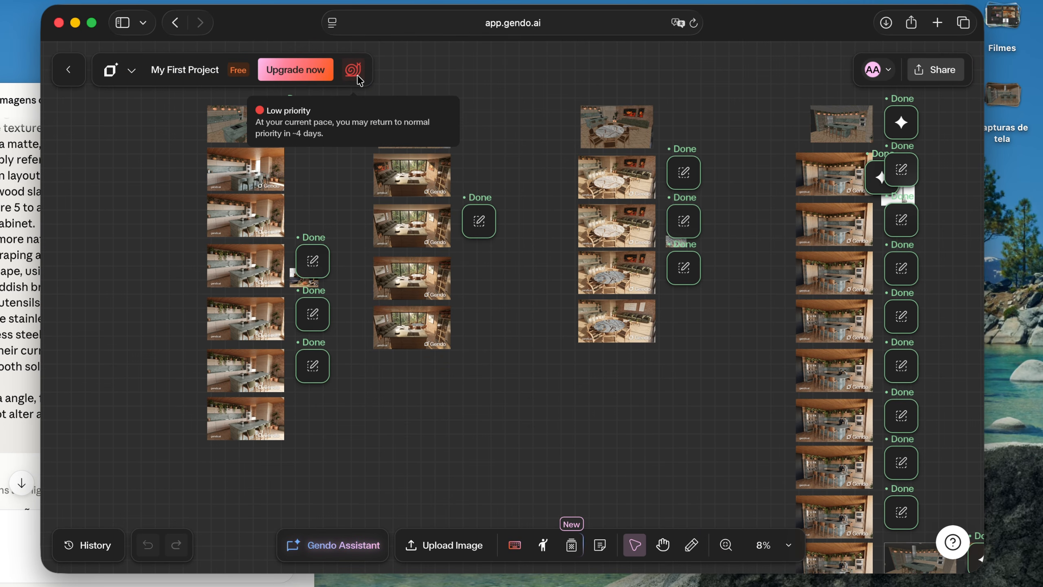
{"action": "scroll", "coordinate": [433, 261], "scroll_direction": "left", "scroll_amount": 3}
{"action": "scroll", "coordinate": [434, 261], "scroll_direction": "up", "scroll_amount": 2}
{"action": "mouse_move", "coordinate": [348, 81]}
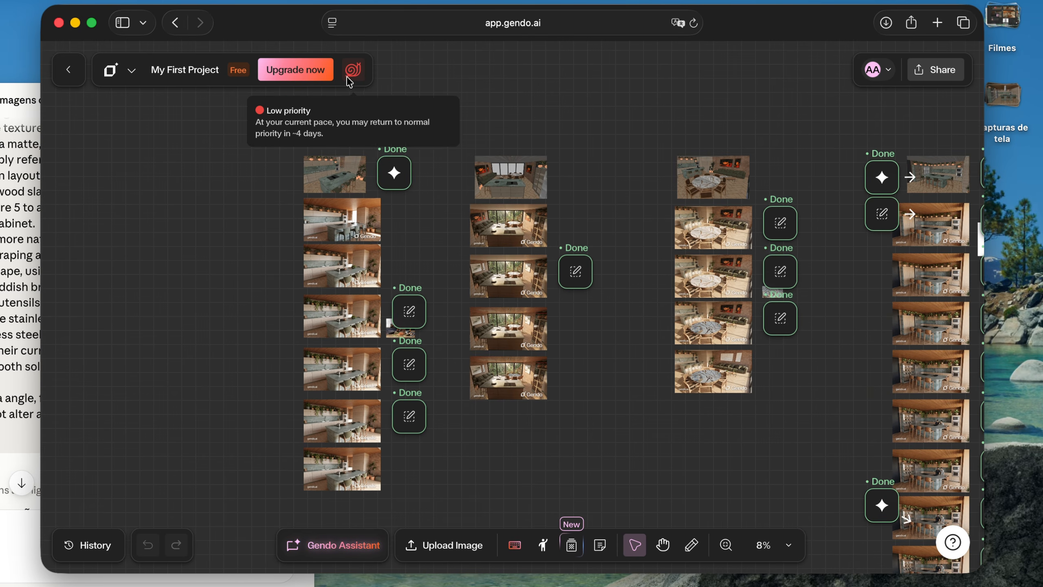
Study the reference photo of the woman cooking beside the angled island renders with green chairs
{"action": "scroll", "coordinate": [321, 342], "scroll_direction": "up", "scroll_amount": 10}
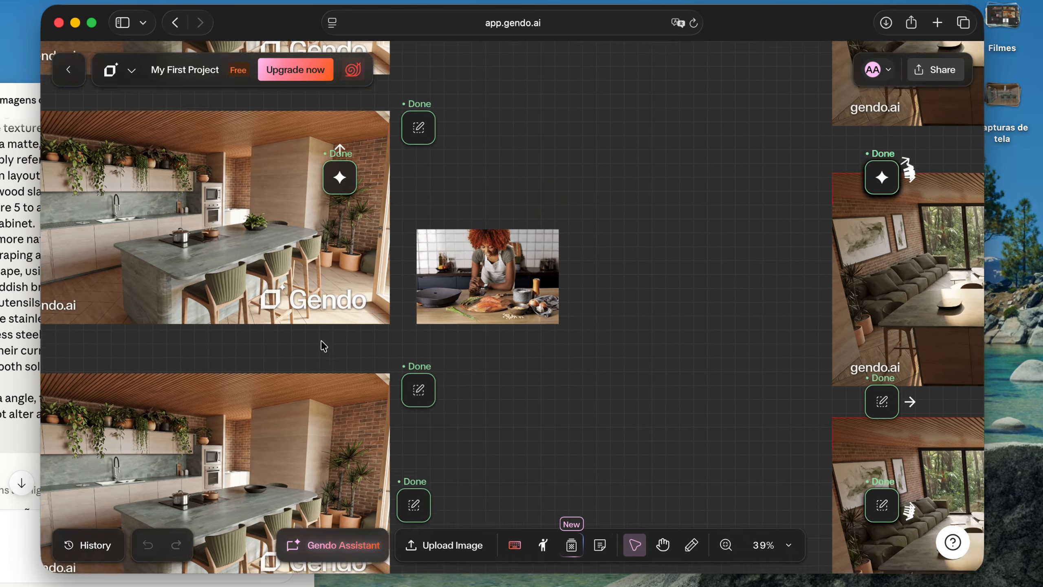
{"action": "scroll", "coordinate": [321, 340], "scroll_direction": "down", "scroll_amount": 5}
{"action": "scroll", "coordinate": [376, 297], "scroll_direction": "up", "scroll_amount": 5}
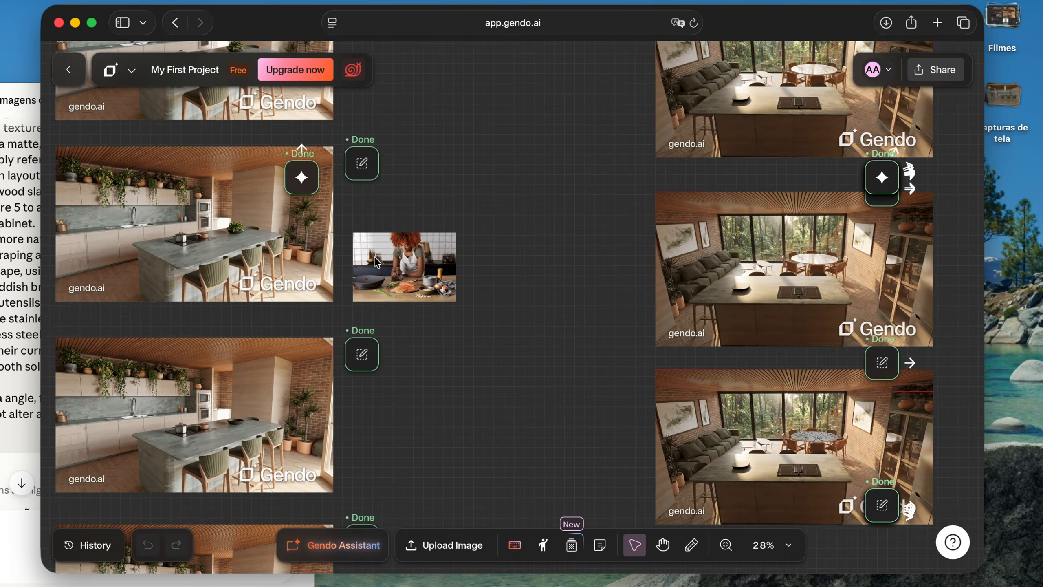
{"action": "scroll", "coordinate": [374, 296], "scroll_direction": "up", "scroll_amount": 5}
{"action": "scroll", "coordinate": [375, 296], "scroll_direction": "left", "scroll_amount": 5}
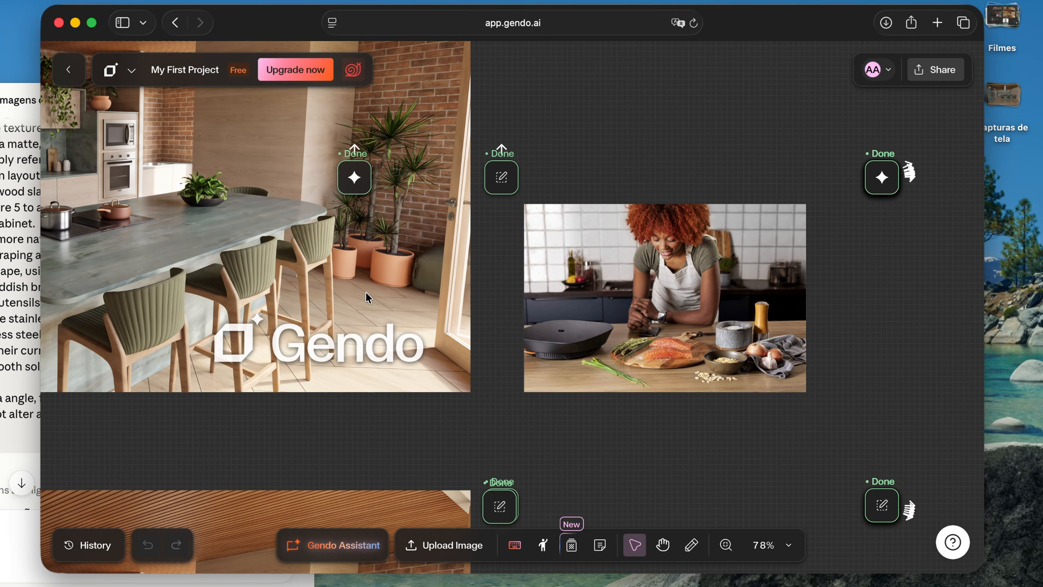
{"action": "scroll", "coordinate": [503, 244], "scroll_direction": "down", "scroll_amount": 6}
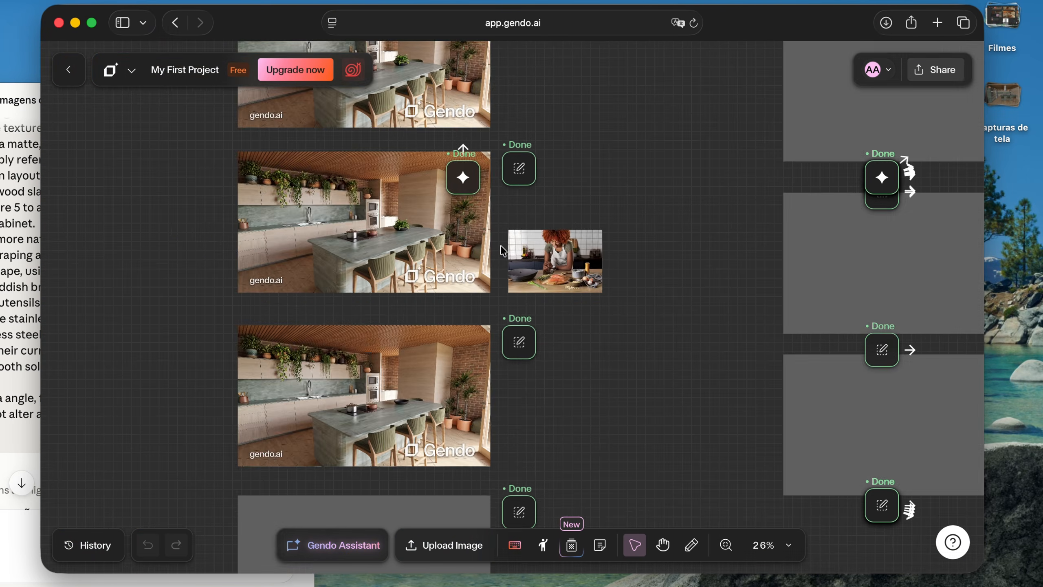
{"action": "scroll", "coordinate": [502, 247], "scroll_direction": "right", "scroll_amount": 10}
{"action": "scroll", "coordinate": [502, 247], "scroll_direction": "right", "scroll_amount": 15}
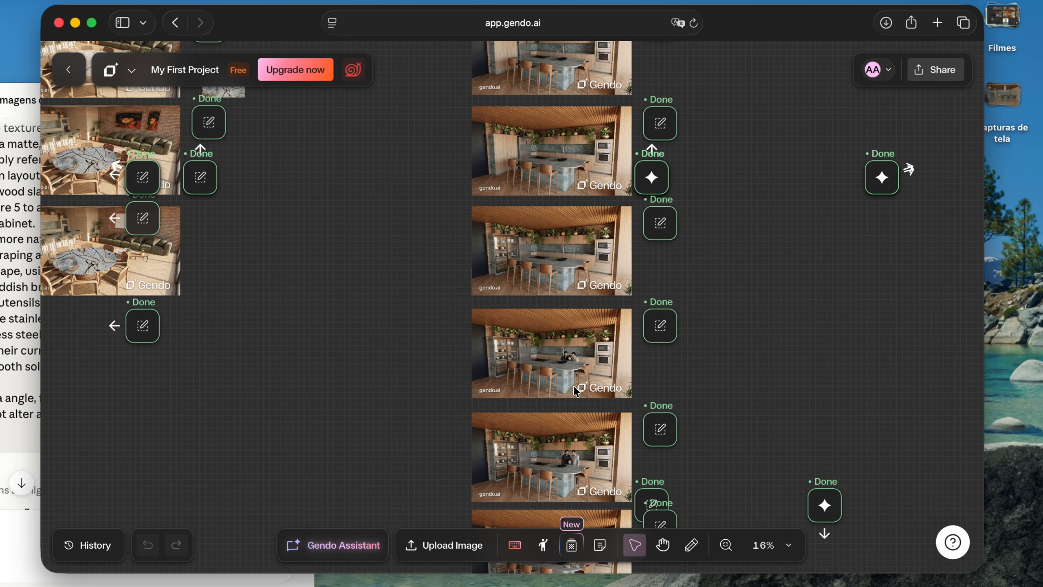
Examine the wide kitchen renders with two men and a child, and the dark and light round marble table renders
{"action": "scroll", "coordinate": [577, 391], "scroll_direction": "up", "scroll_amount": 5}
{"action": "scroll", "coordinate": [558, 344], "scroll_direction": "up", "scroll_amount": 2}
{"action": "scroll", "coordinate": [559, 344], "scroll_direction": "down", "scroll_amount": 5}
{"action": "scroll", "coordinate": [559, 345], "scroll_direction": "down", "scroll_amount": 5}
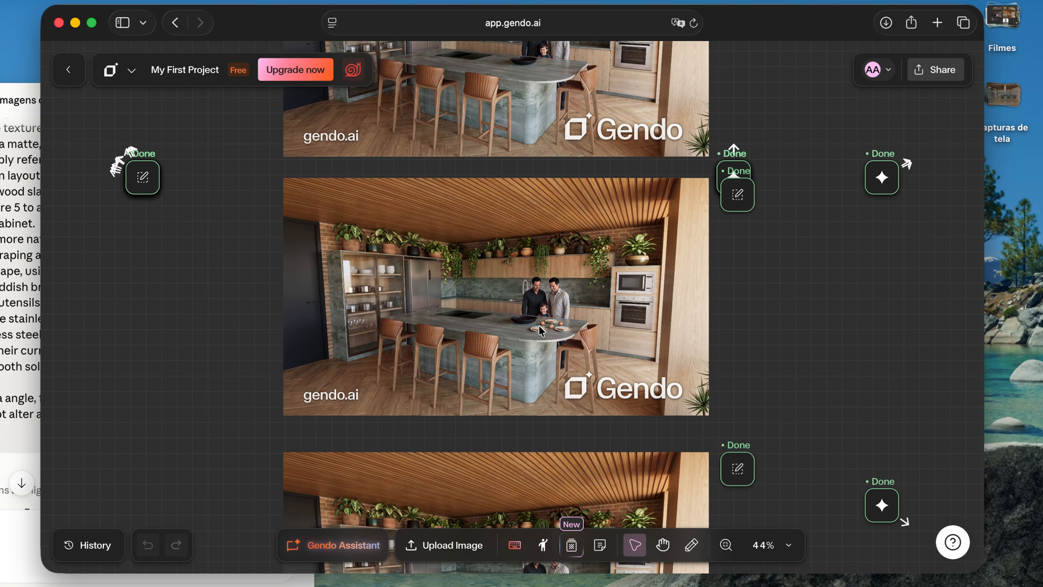
{"action": "scroll", "coordinate": [540, 331], "scroll_direction": "down", "scroll_amount": 10}
{"action": "scroll", "coordinate": [534, 326], "scroll_direction": "left", "scroll_amount": 10}
{"action": "scroll", "coordinate": [534, 327], "scroll_direction": "up", "scroll_amount": 3}
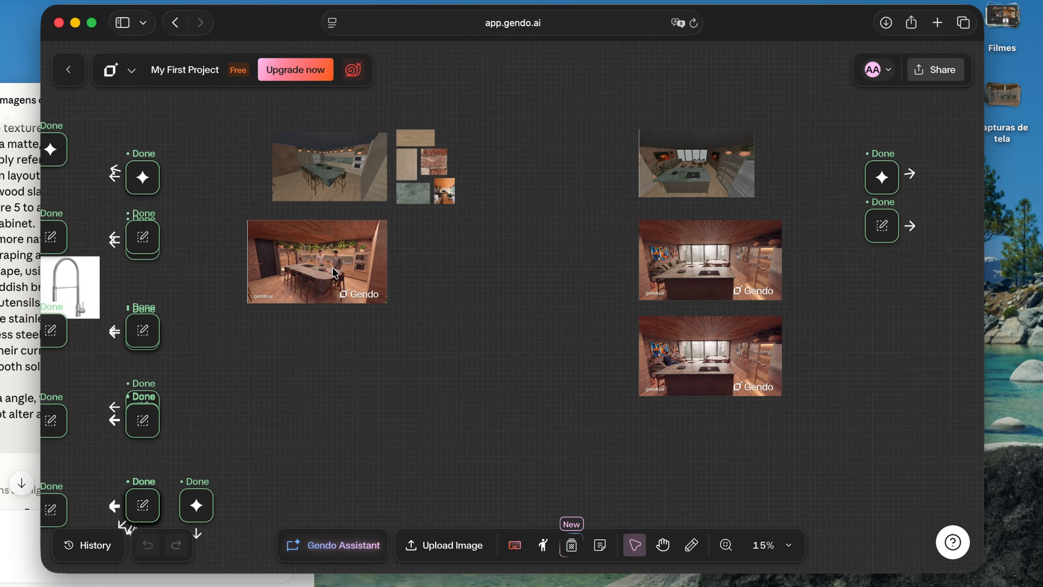
{"action": "scroll", "coordinate": [522, 303], "scroll_direction": "down", "scroll_amount": 5}
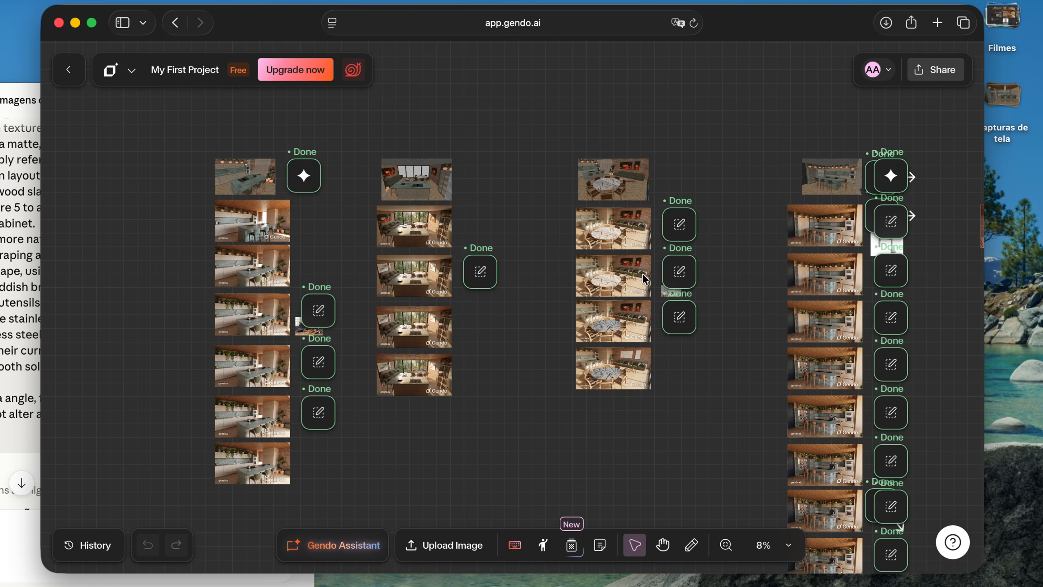
Survey all render columns on the My First Project board, from the light kitchens to the reddish ones
{"action": "scroll", "coordinate": [645, 279], "scroll_direction": "right", "scroll_amount": 15}
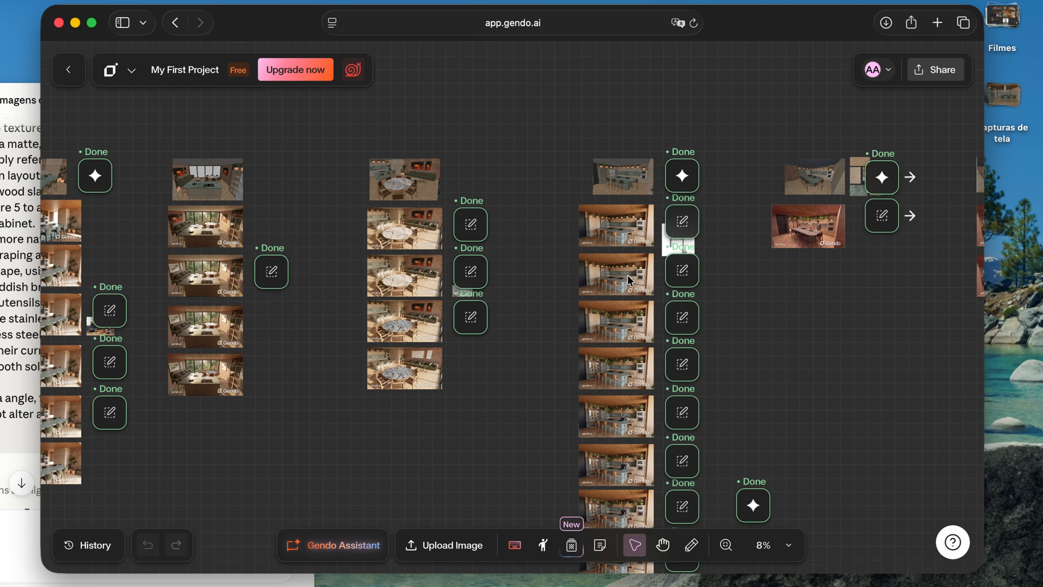
{"action": "scroll", "coordinate": [631, 281], "scroll_direction": "right", "scroll_amount": 3}
{"action": "scroll", "coordinate": [631, 281], "scroll_direction": "down", "scroll_amount": 2}
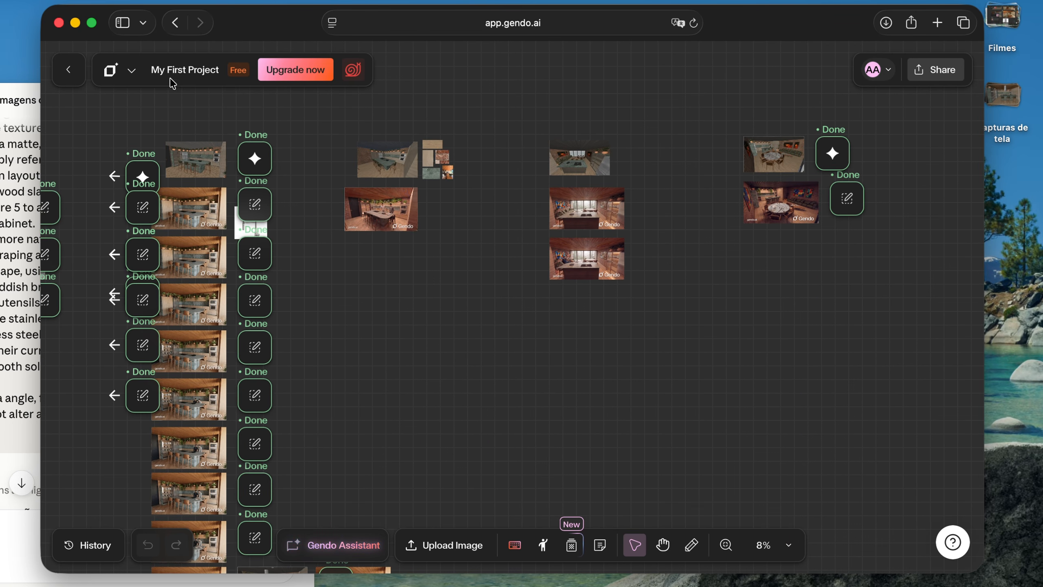
{"action": "scroll", "coordinate": [490, 249], "scroll_direction": "right", "scroll_amount": 10}
{"action": "scroll", "coordinate": [489, 250], "scroll_direction": "down", "scroll_amount": 5}
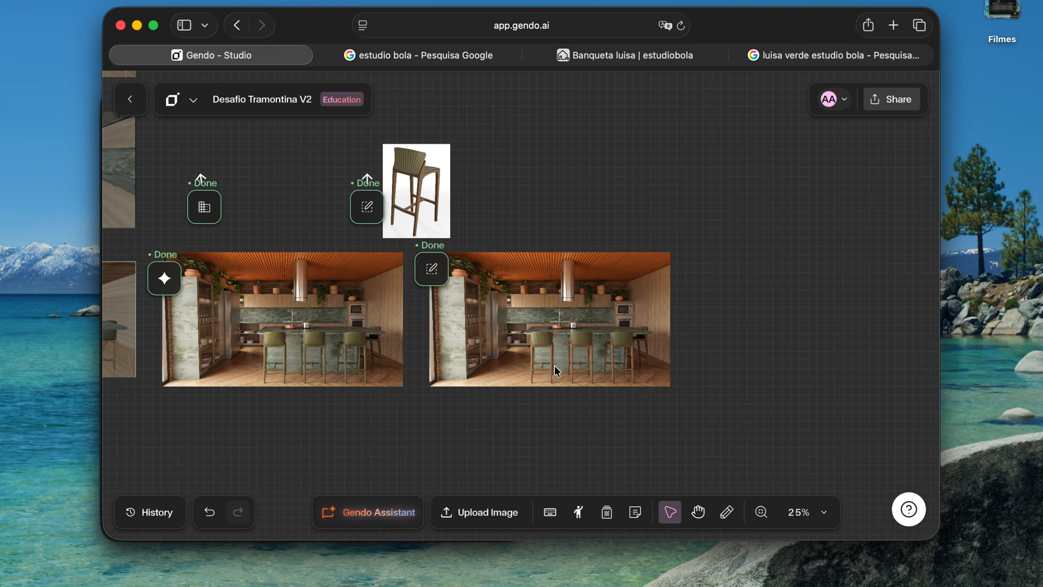
In the Desafio Tramontina V2 project, select the edited kitchen render with green stools and open its Video options
{"action": "left_click", "coordinate": [543, 314]}
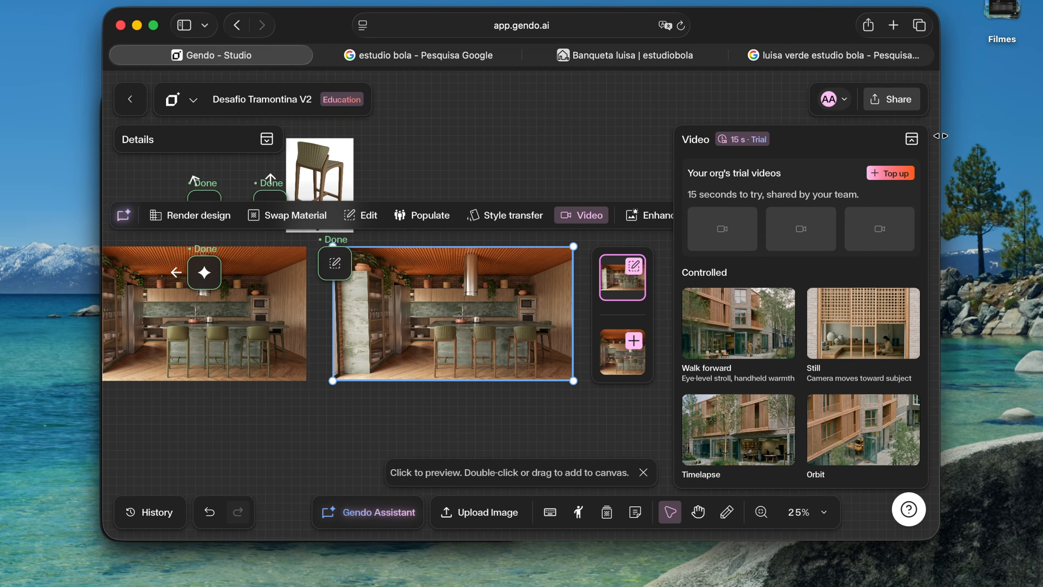
{"action": "left_click", "coordinate": [911, 140]}
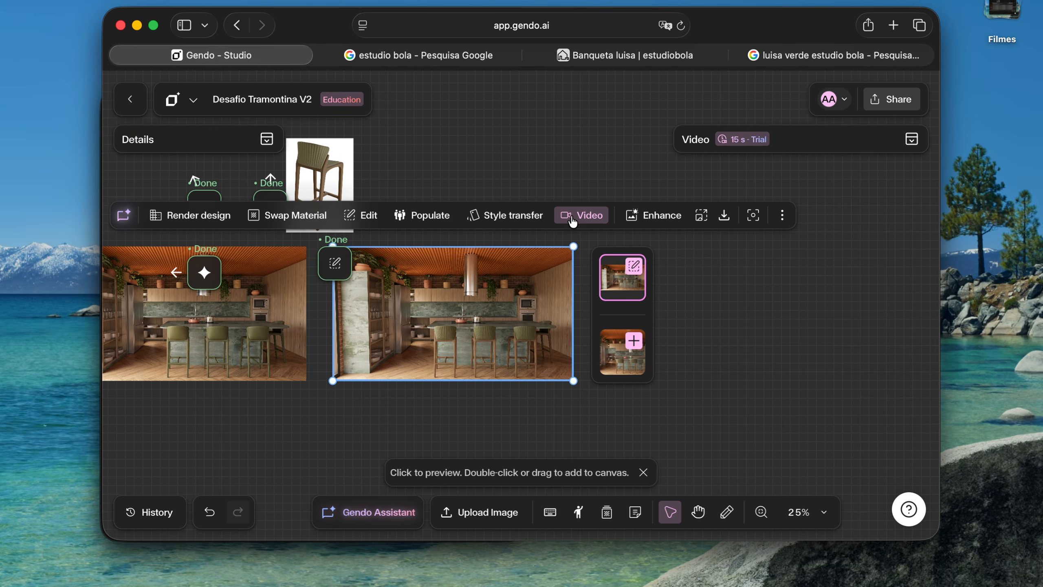
{"action": "left_click", "coordinate": [572, 215]}
{"action": "left_click", "coordinate": [911, 140]}
{"action": "left_click", "coordinate": [587, 216]}
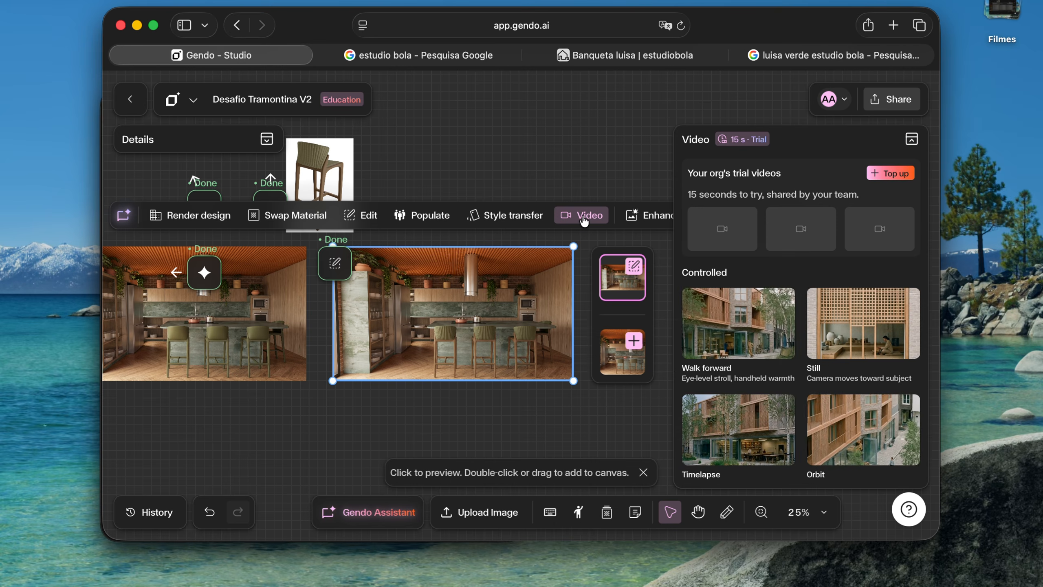
Generate a 5-second Walk forward video from the selected kitchen render with green stools
{"action": "left_click", "coordinate": [644, 473]}
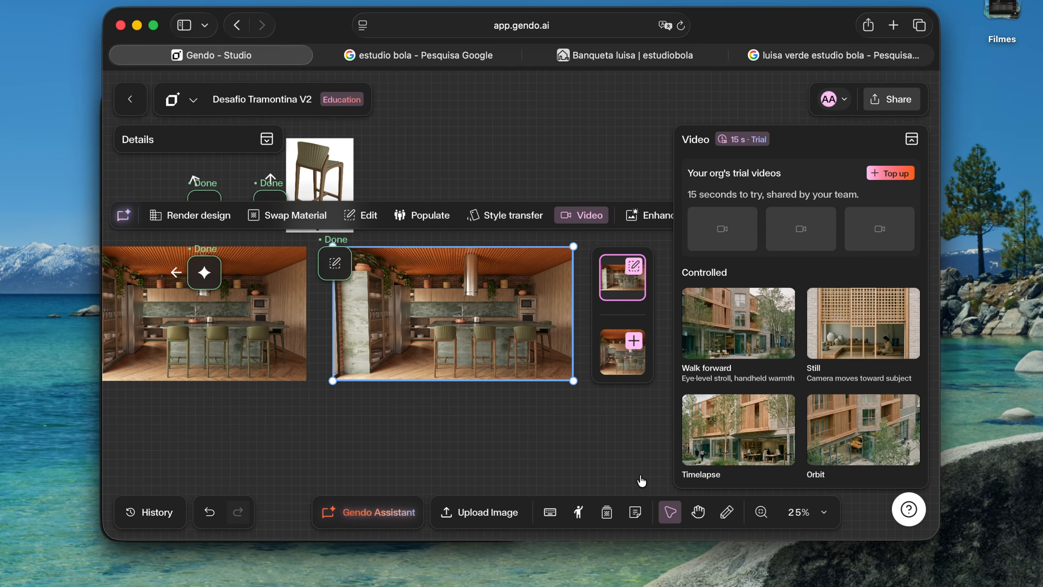
{"action": "left_click", "coordinate": [720, 310]}
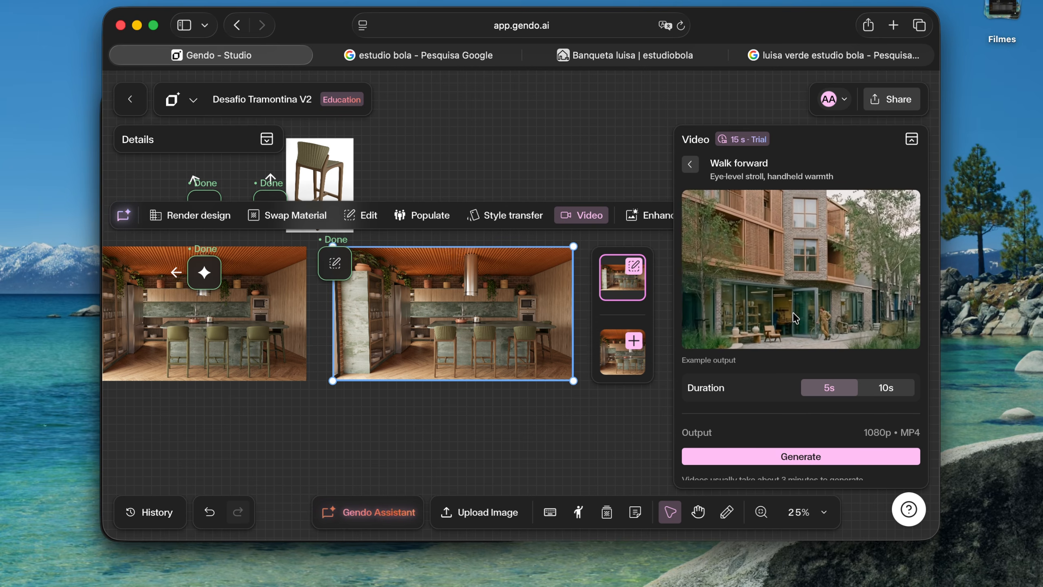
{"action": "scroll", "coordinate": [799, 328], "scroll_direction": "down", "scroll_amount": 1}
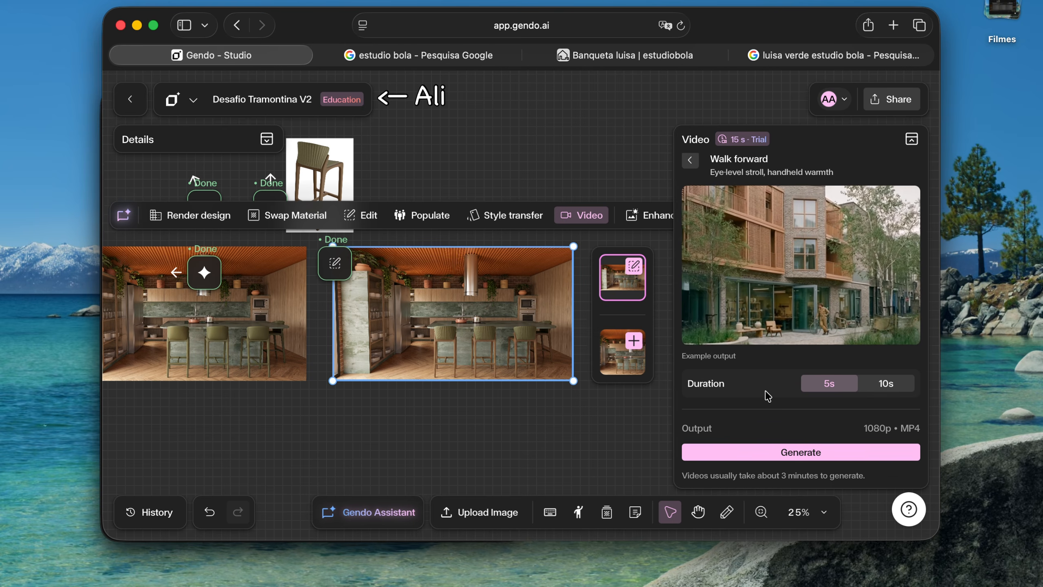
{"action": "left_click", "coordinate": [770, 453]}
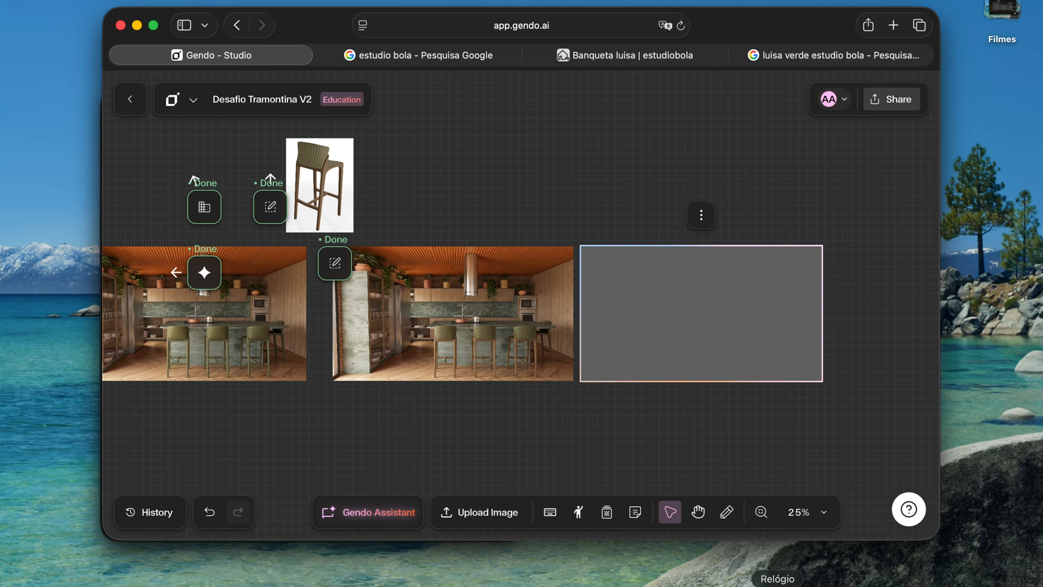
Switch to the Clock app and start the stopwatch to time the video generation
{"action": "left_click", "coordinate": [733, 557]}
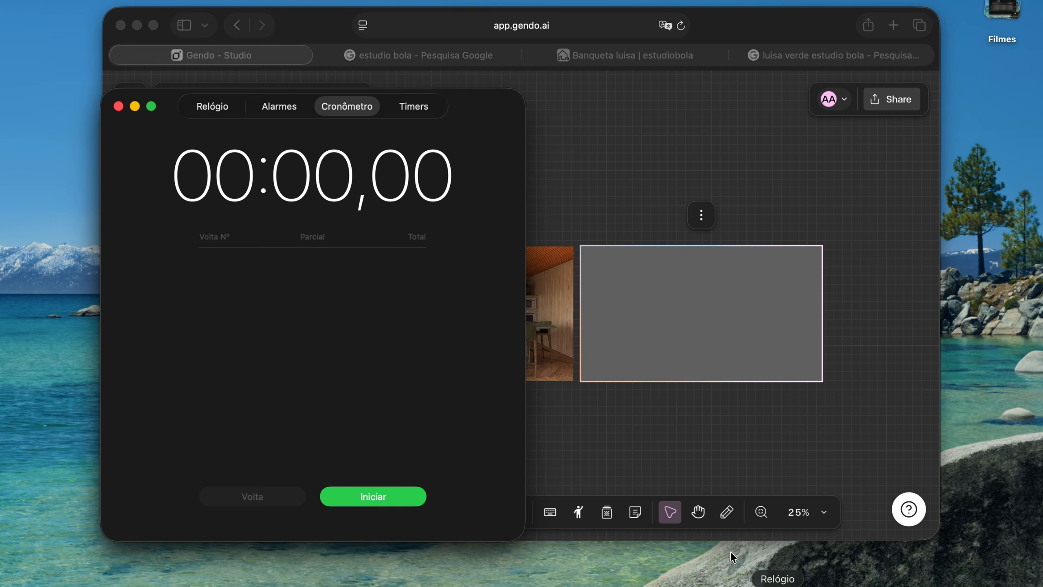
{"action": "left_click", "coordinate": [381, 497]}
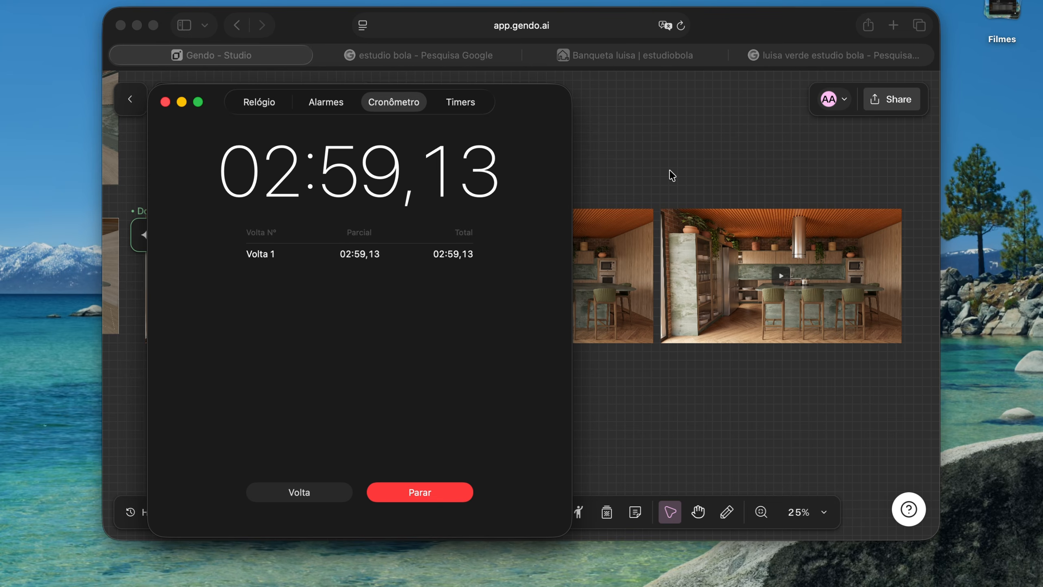
Return to the Gendo board, select the generated Walk forward kitchen video and play it
{"action": "left_click", "coordinate": [781, 279]}
{"action": "left_click", "coordinate": [782, 280]}
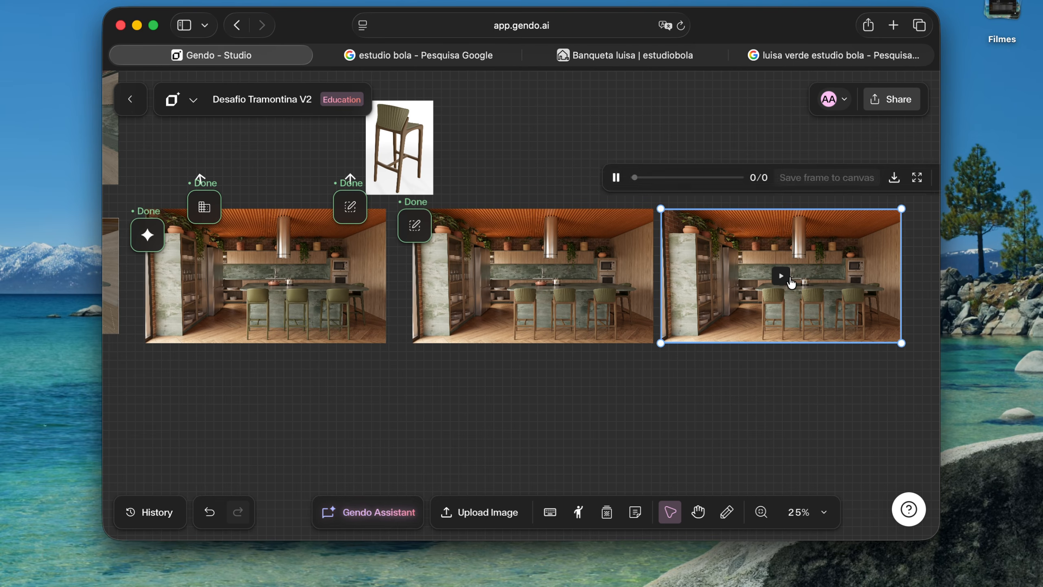
{"action": "scroll", "coordinate": [790, 280], "scroll_direction": "up", "scroll_amount": 5}
{"action": "scroll", "coordinate": [791, 280], "scroll_direction": "right", "scroll_amount": 5}
{"action": "left_click", "coordinate": [571, 293]}
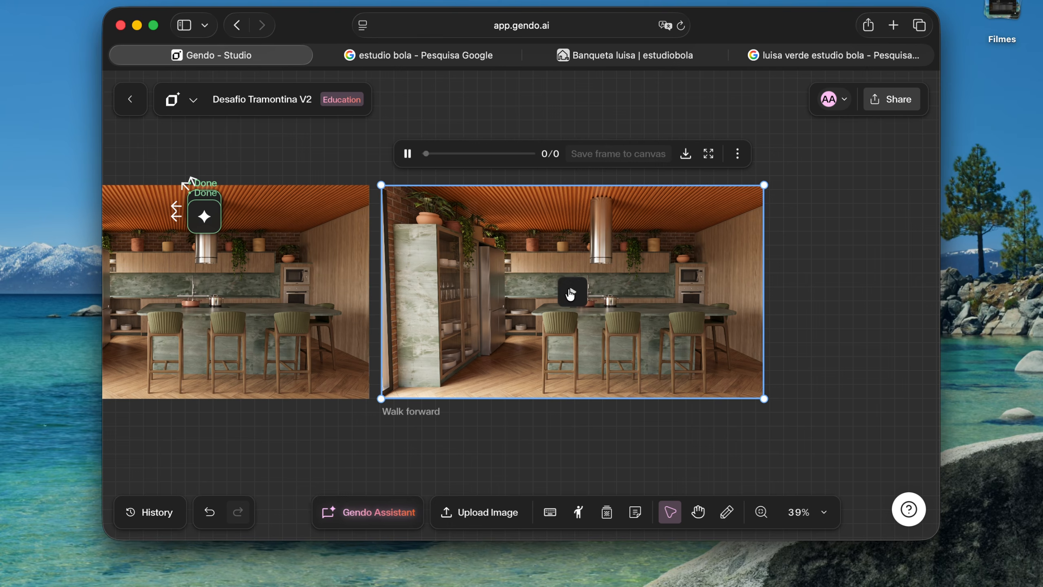